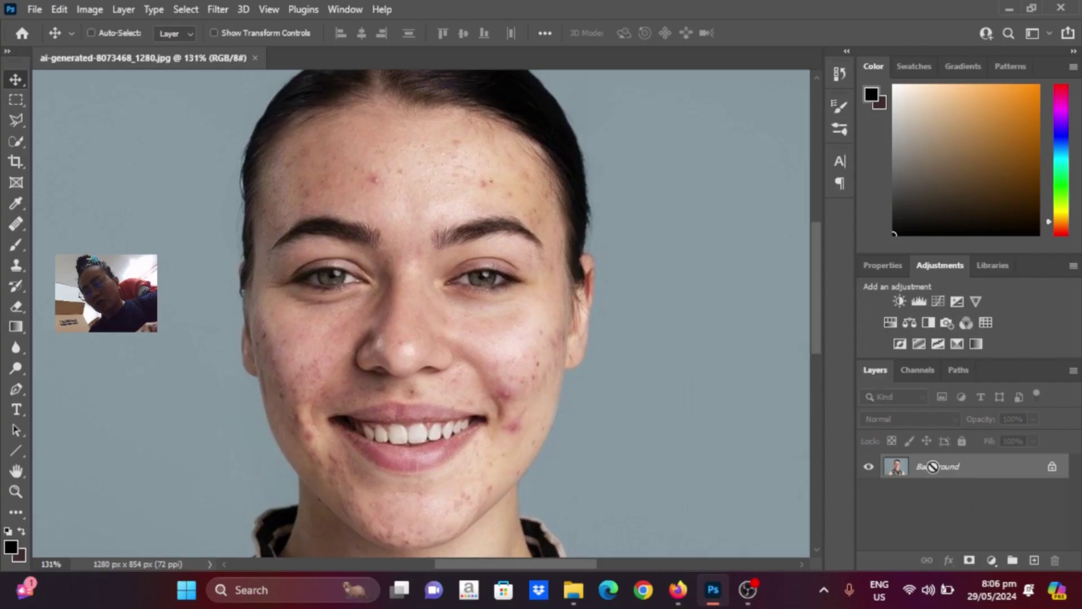
- Duplicate the Background layer, name the copy "base" and make it the active layer
key(ctrl+j)
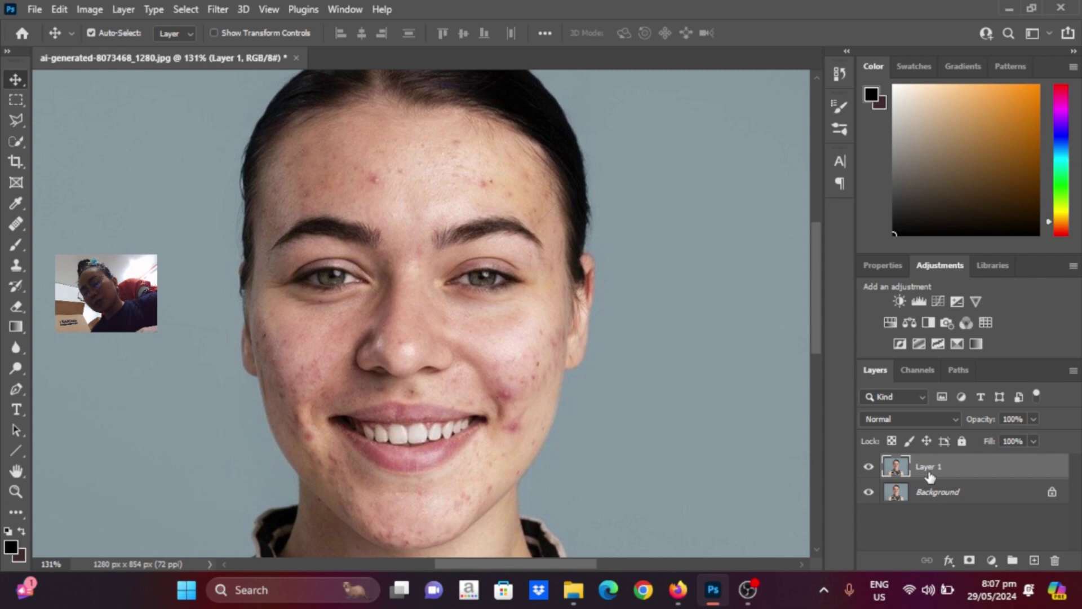
double_click(929, 467)
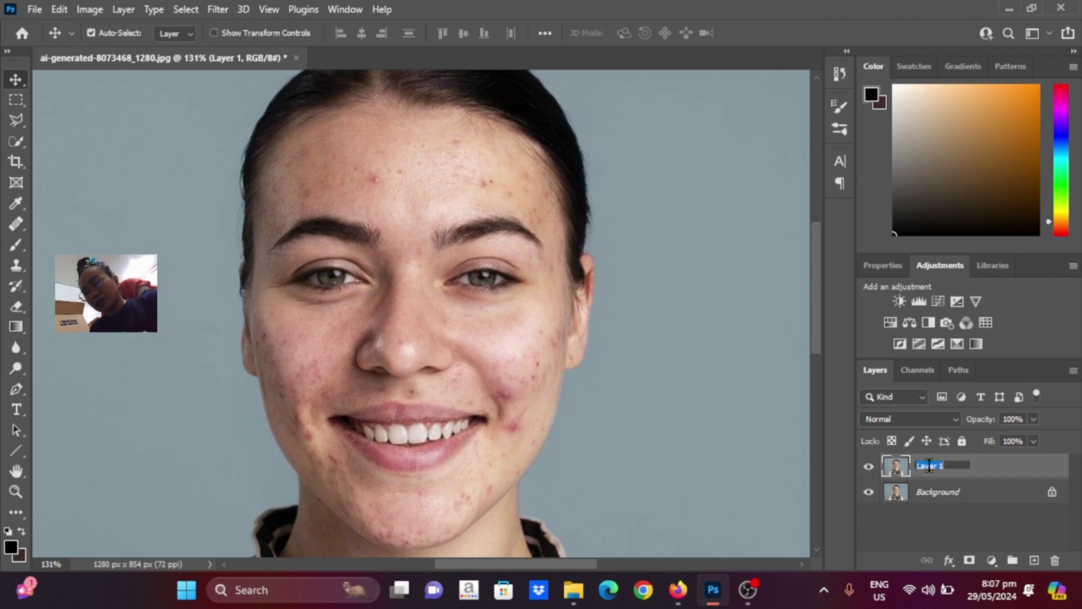
text(base)
click(951, 492)
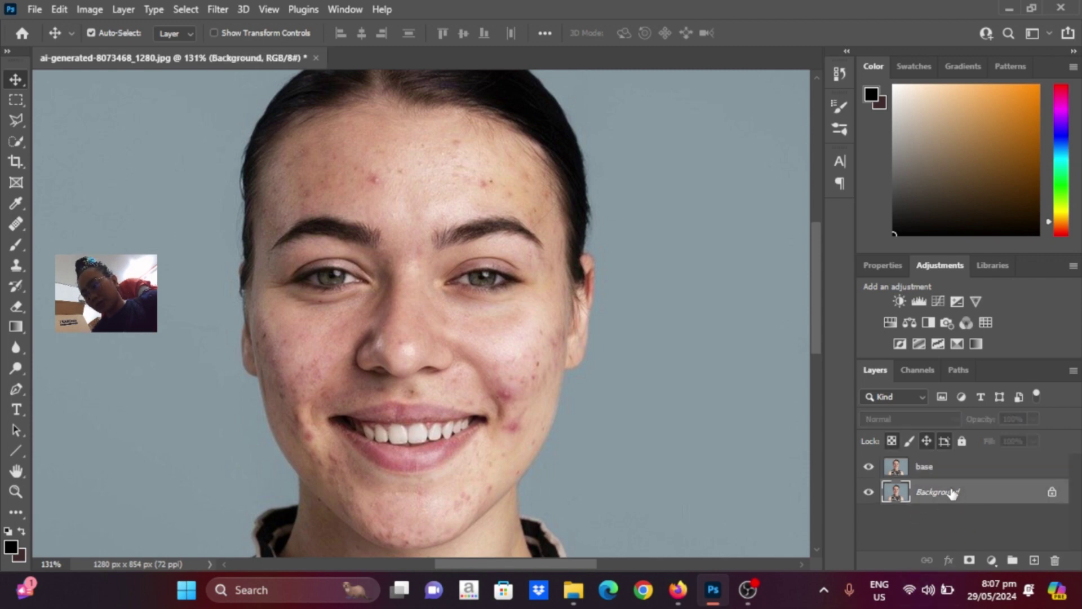
click(448, 316)
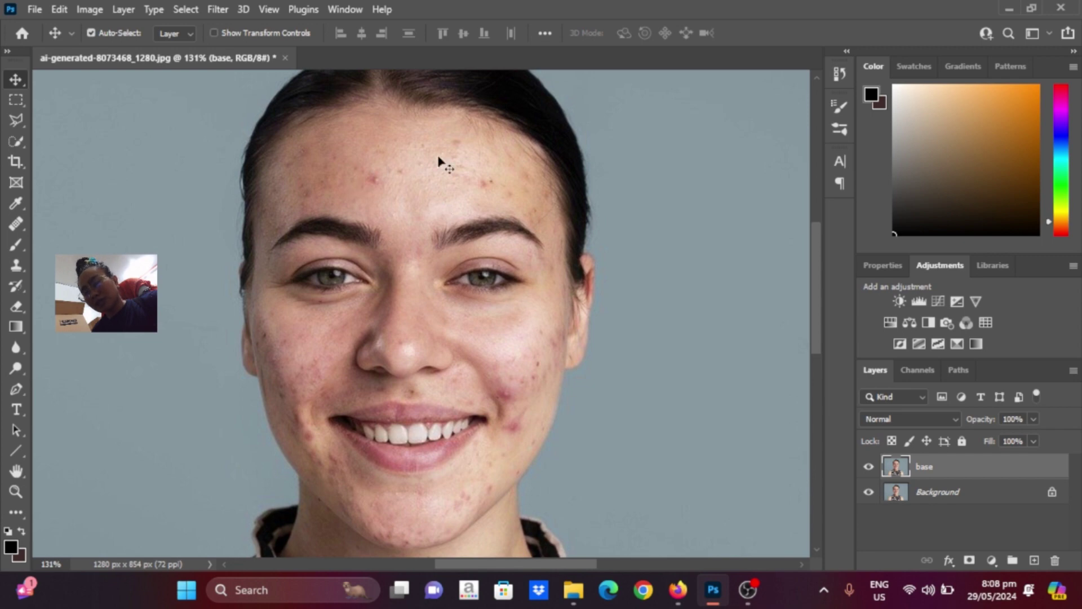
- Activate the Healing Brush and reduce its brush size to 25 px for retouching the skin
click(16, 225)
click(90, 241)
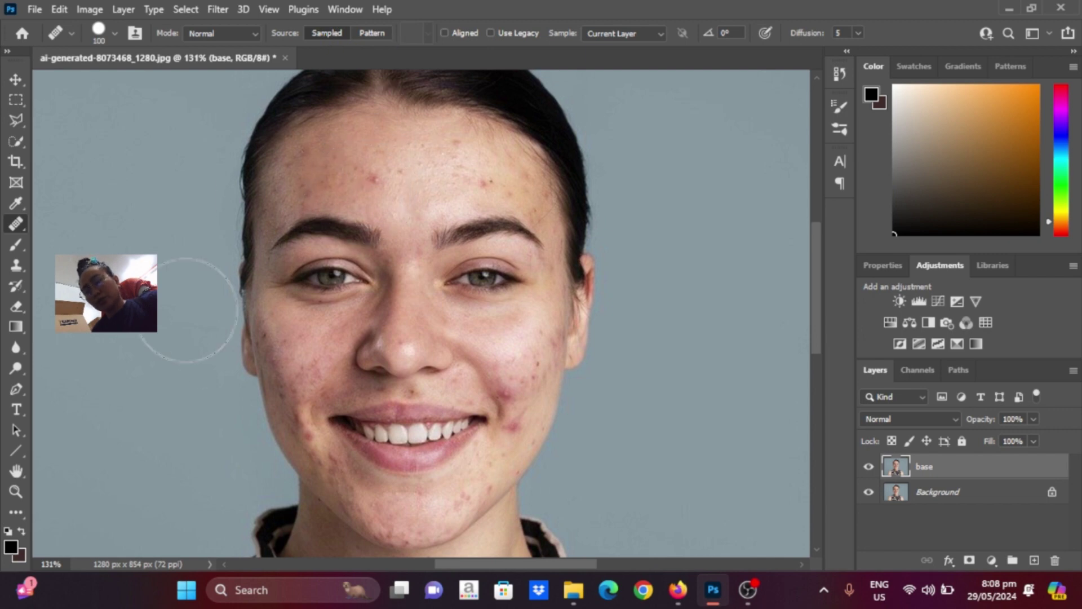
key([)
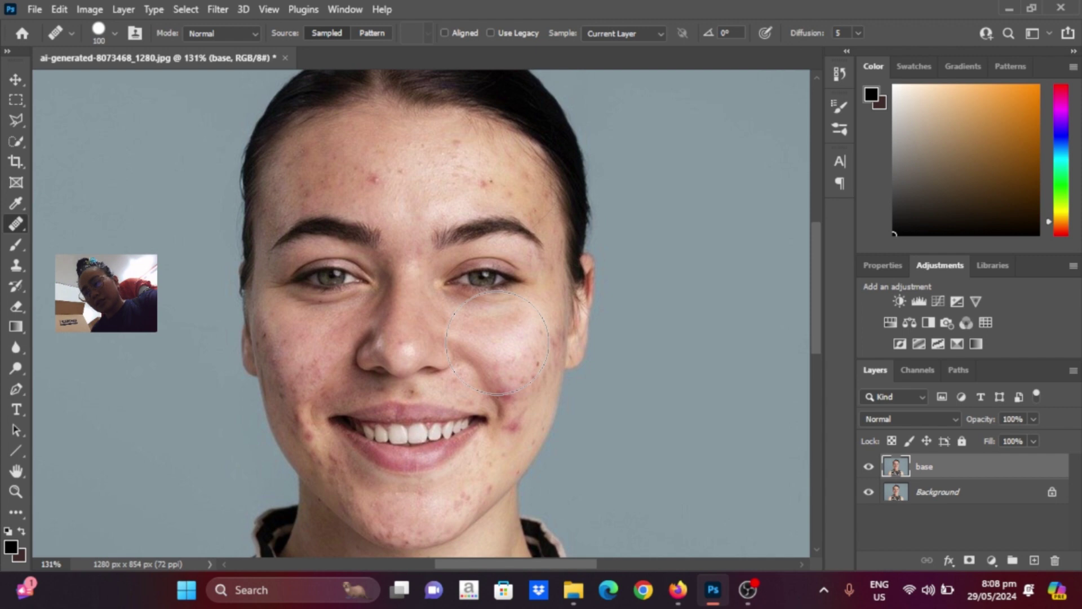
key([)
key([)
key([)
key([)
key([)
key([)
key([)
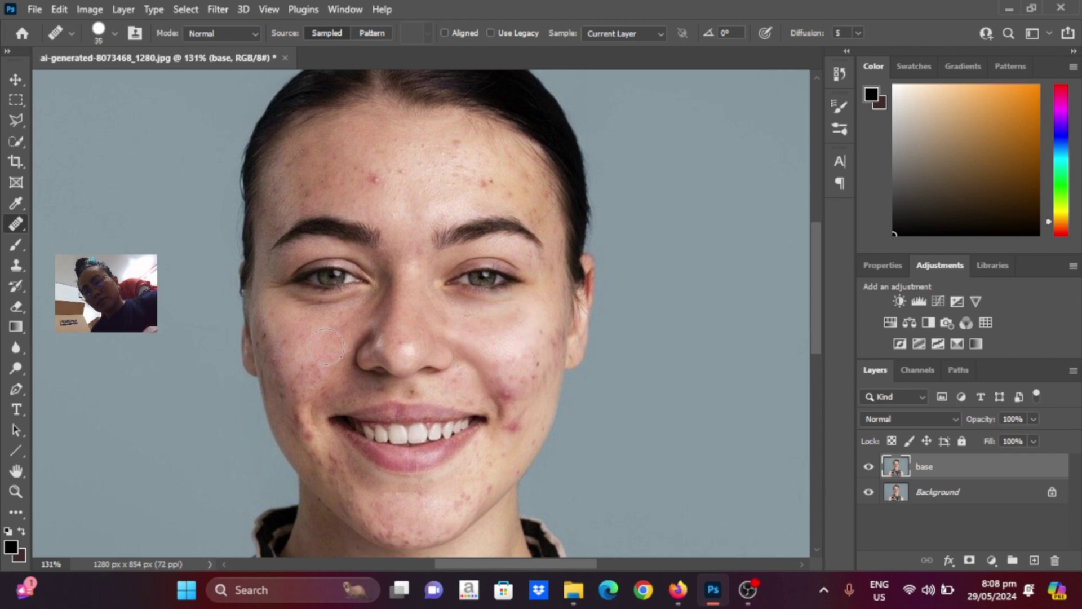
key([)
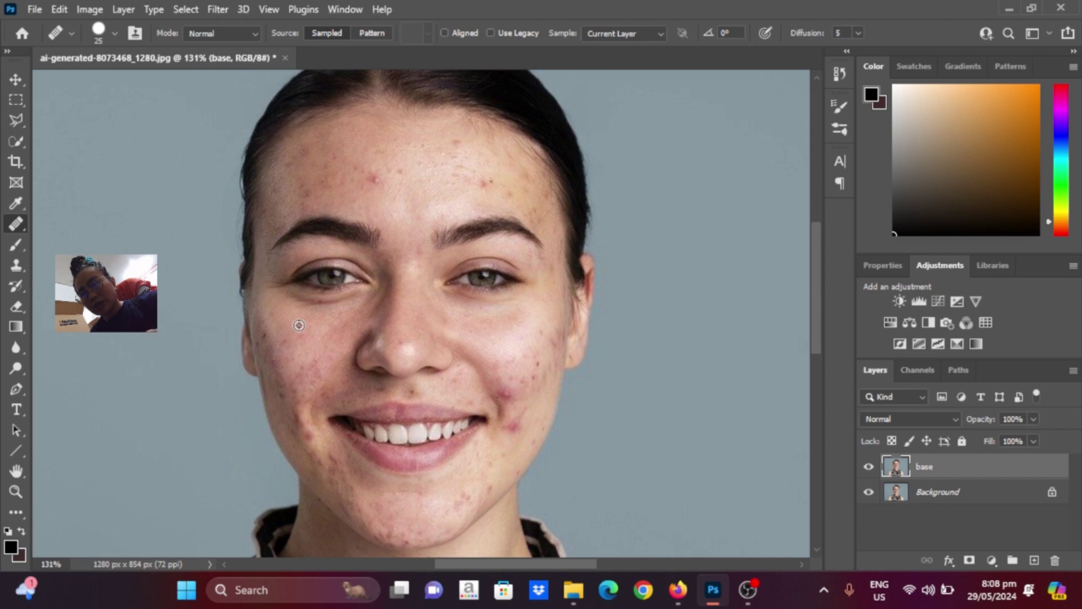
- Sample clear skin below the eye on the image's left side and heal the blemishes on that cheek
alt+click(298, 326)
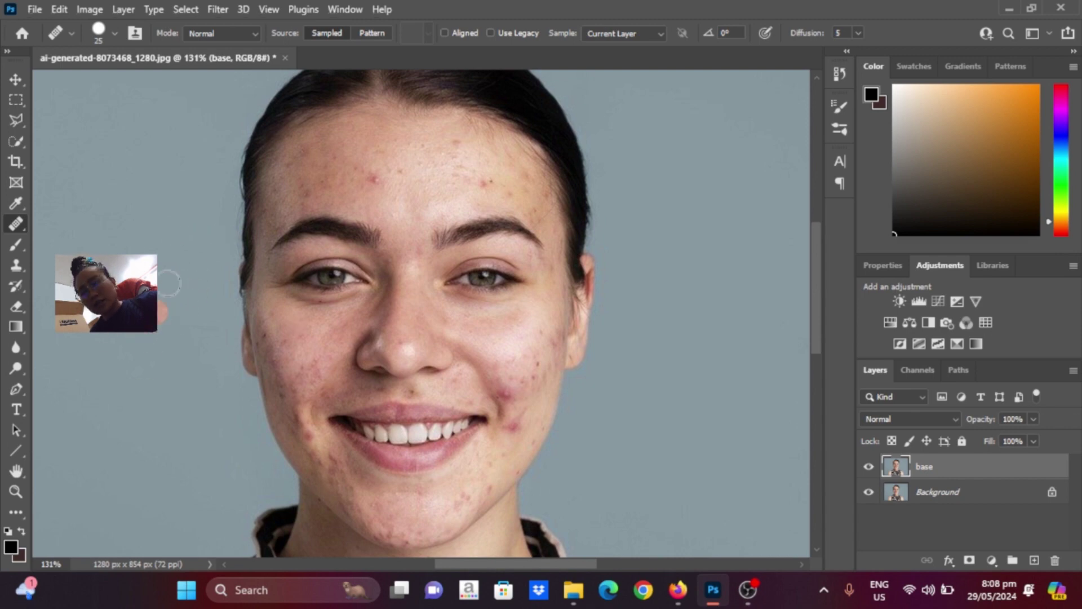
click(275, 358)
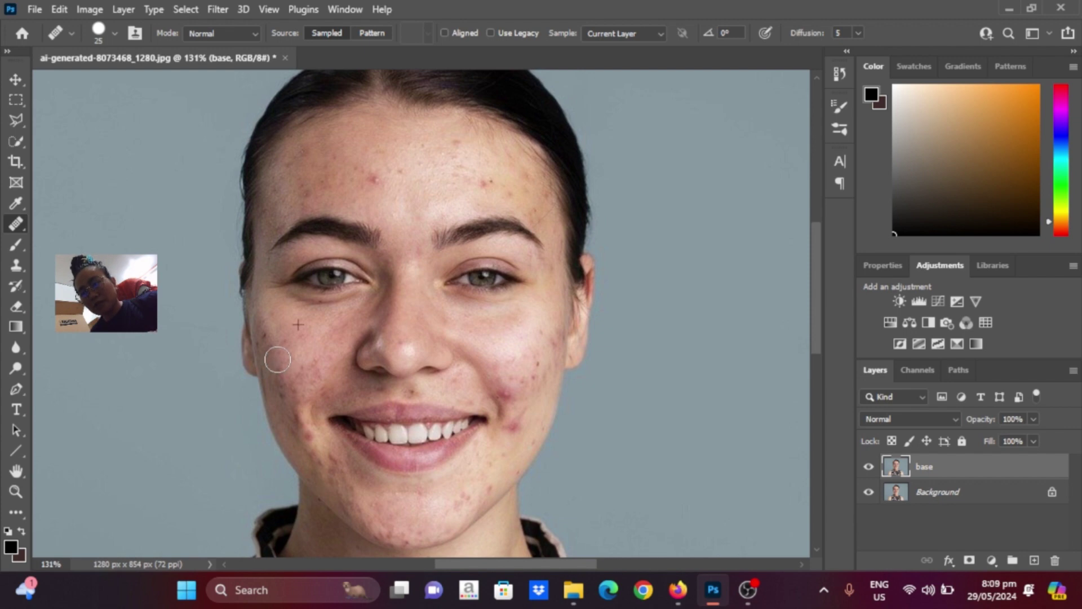
click(289, 408)
click(311, 377)
click(295, 424)
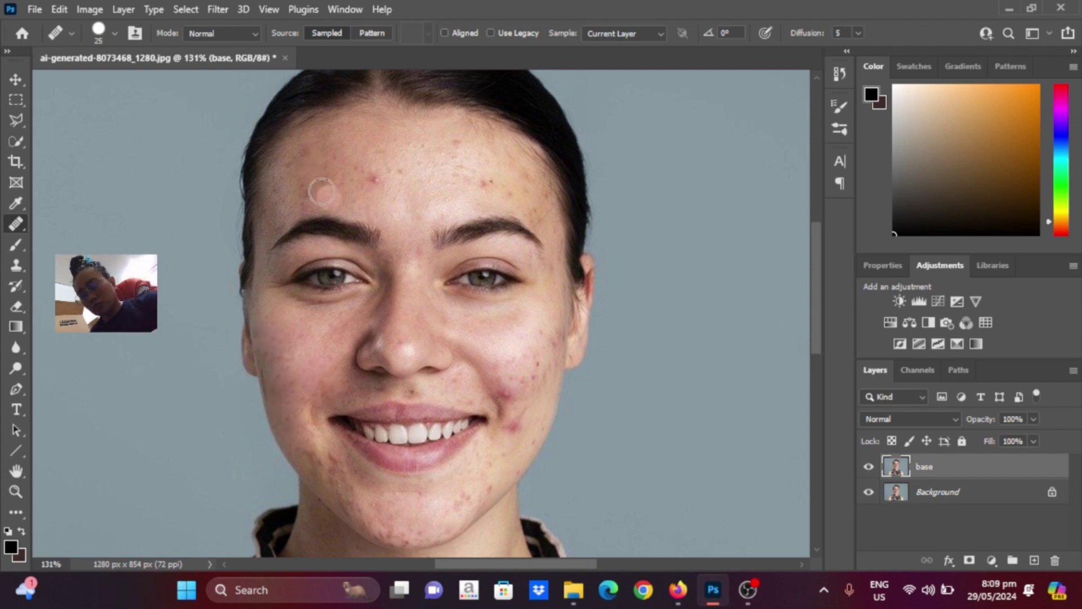
- Heal the blemishes across the forehead with a 20 px brush, sampling nearby clear skin
key(bracketleft)
click(372, 179)
click(406, 182)
click(435, 179)
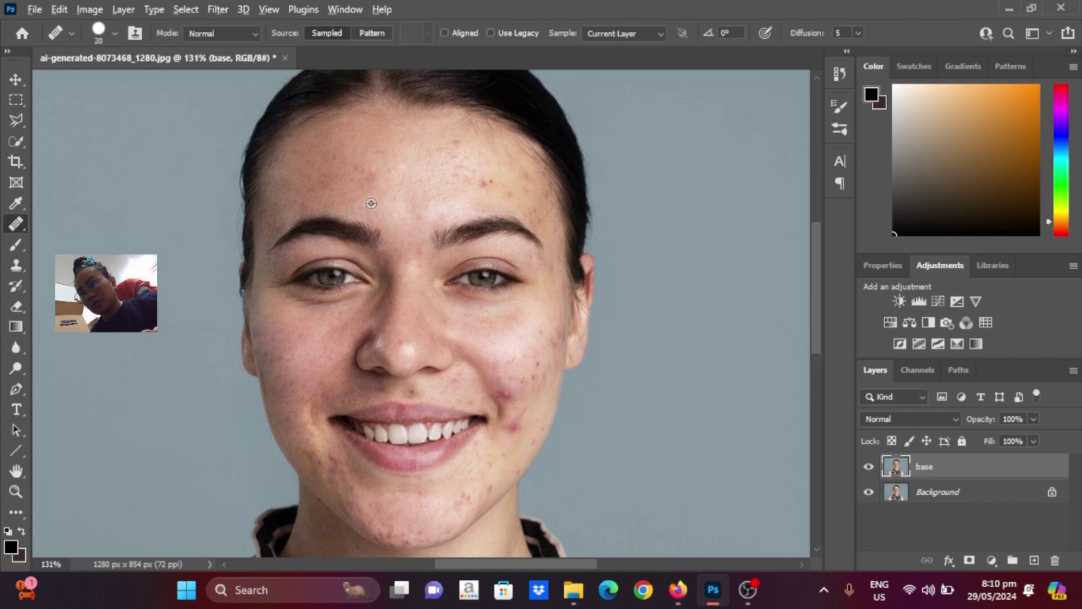
click(456, 209)
click(487, 185)
alt+click(523, 201)
click(531, 177)
click(547, 198)
- Heal the spots and red marks on the cheek at the image's right side using clear skin sampled from that cheek
alt+click(515, 355)
click(540, 321)
click(527, 374)
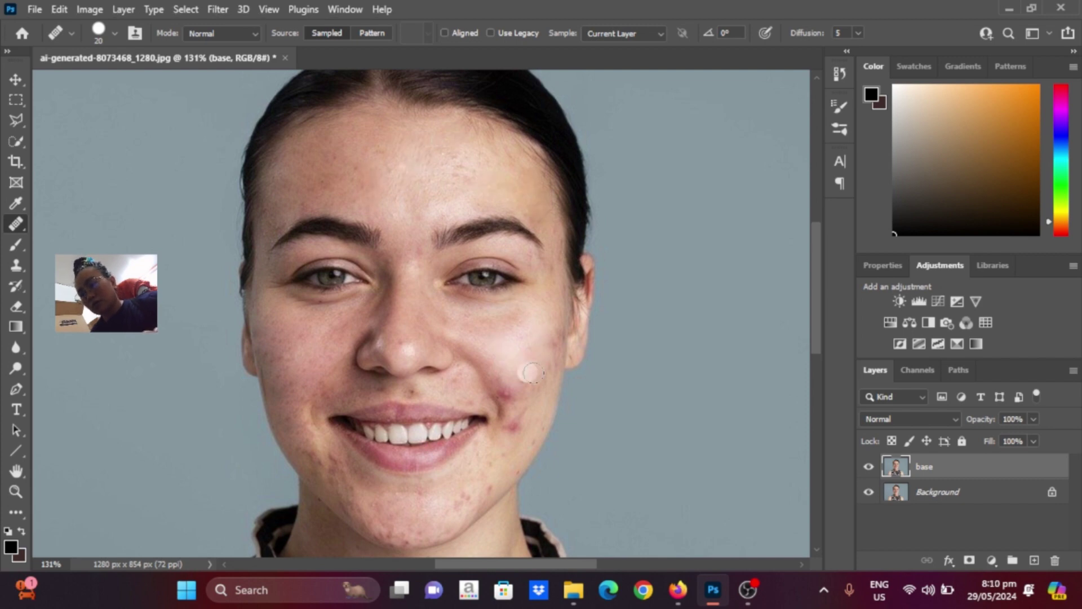
click(538, 365)
scroll(563, 381, down, 1)
click(502, 341)
click(513, 373)
click(531, 327)
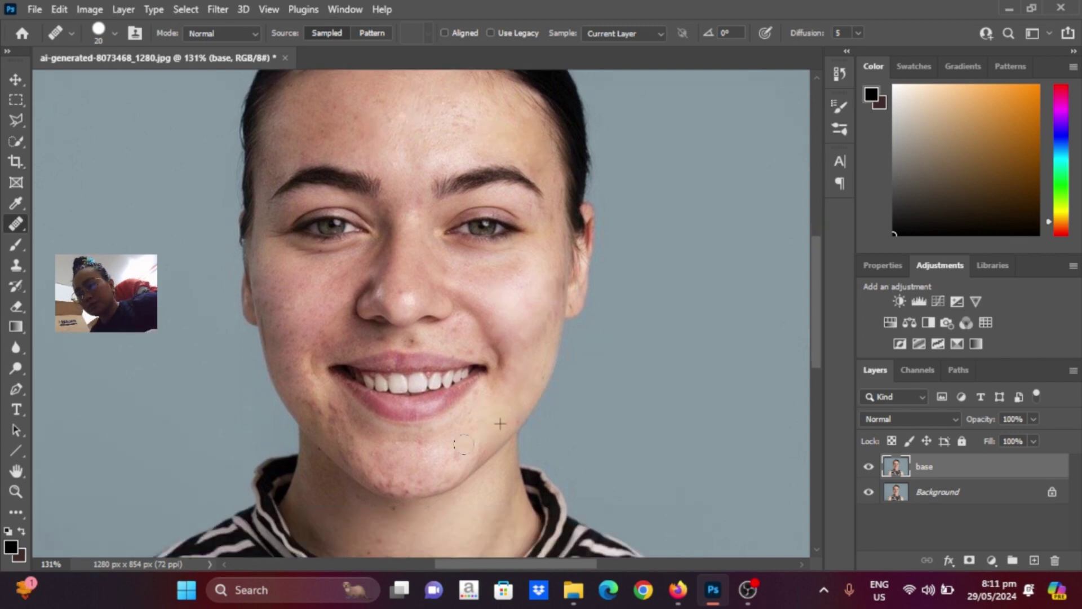
- Heal the remaining blemishes on the chin, jawline and around the mouth with a 10 to 15 px brush
key(bracketleft)
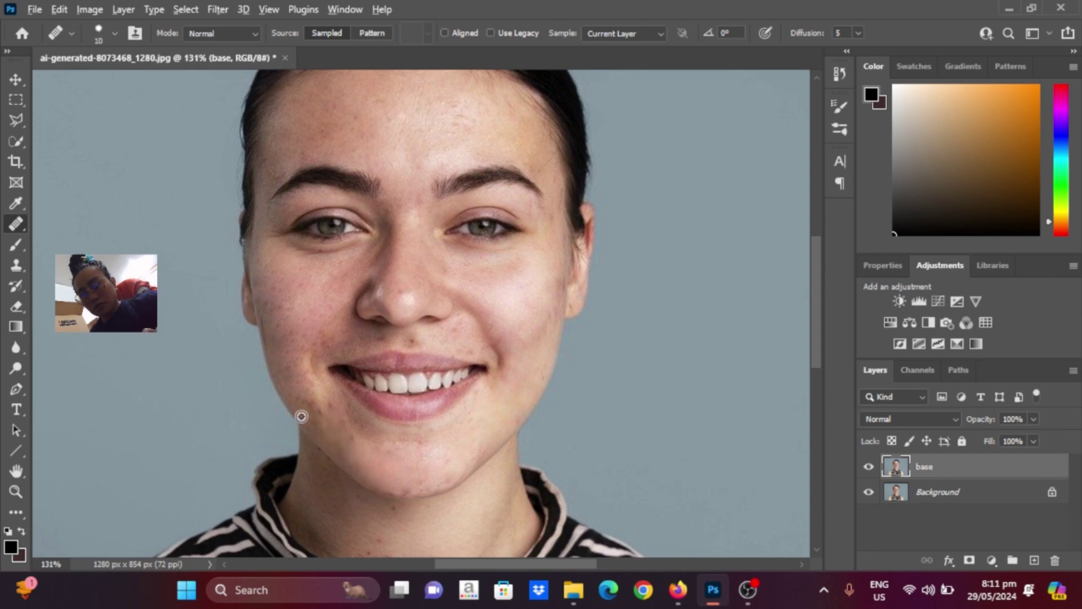
key(bracketright)
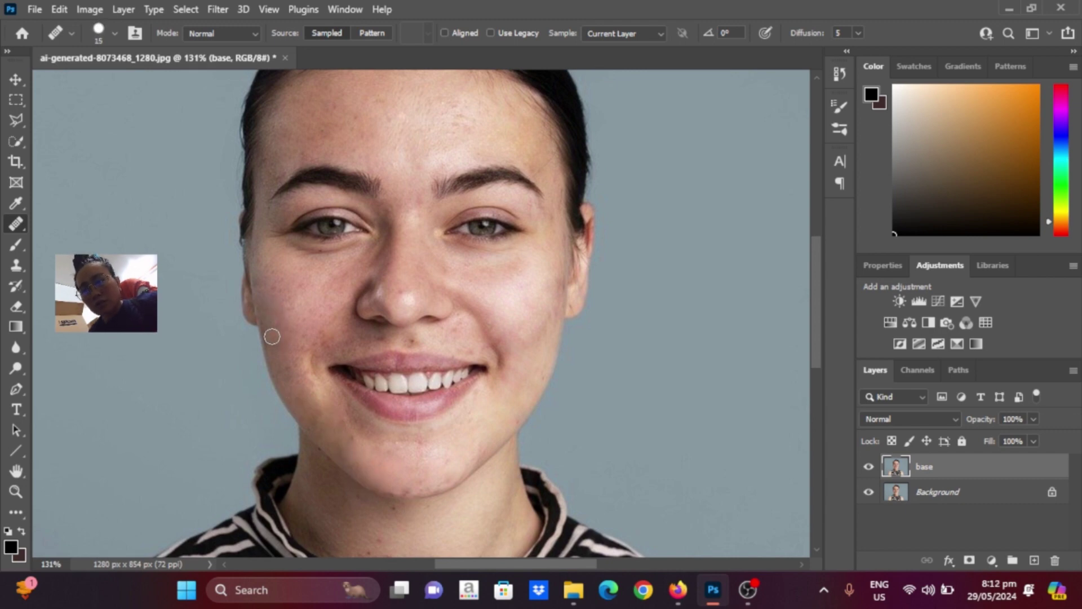
scroll(358, 490, down, 2)
scroll(338, 387, up, 3)
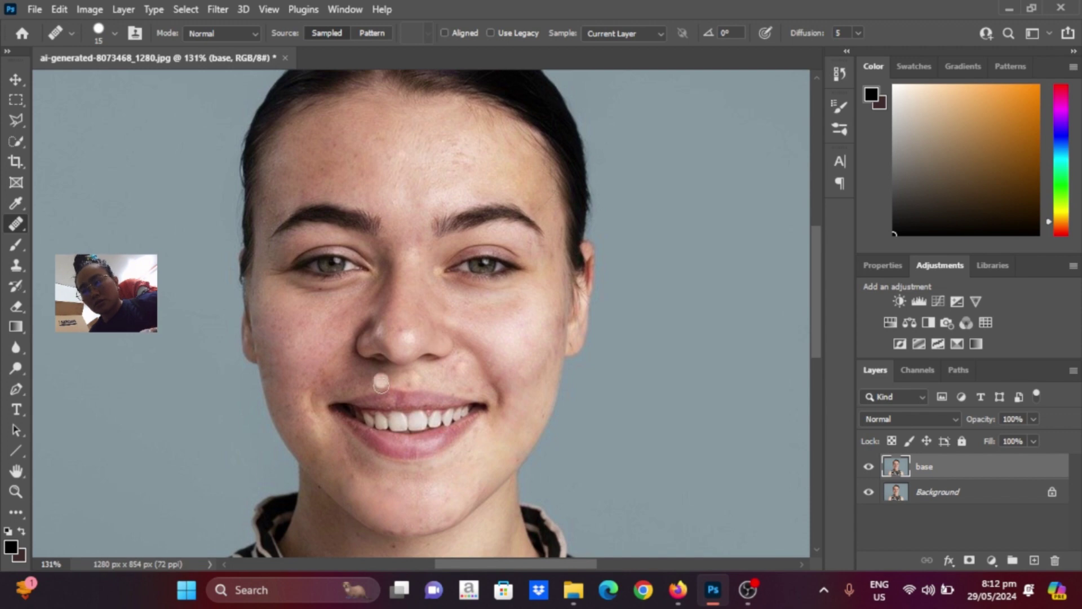
scroll(381, 384, up, 1)
scroll(406, 383, down, 5)
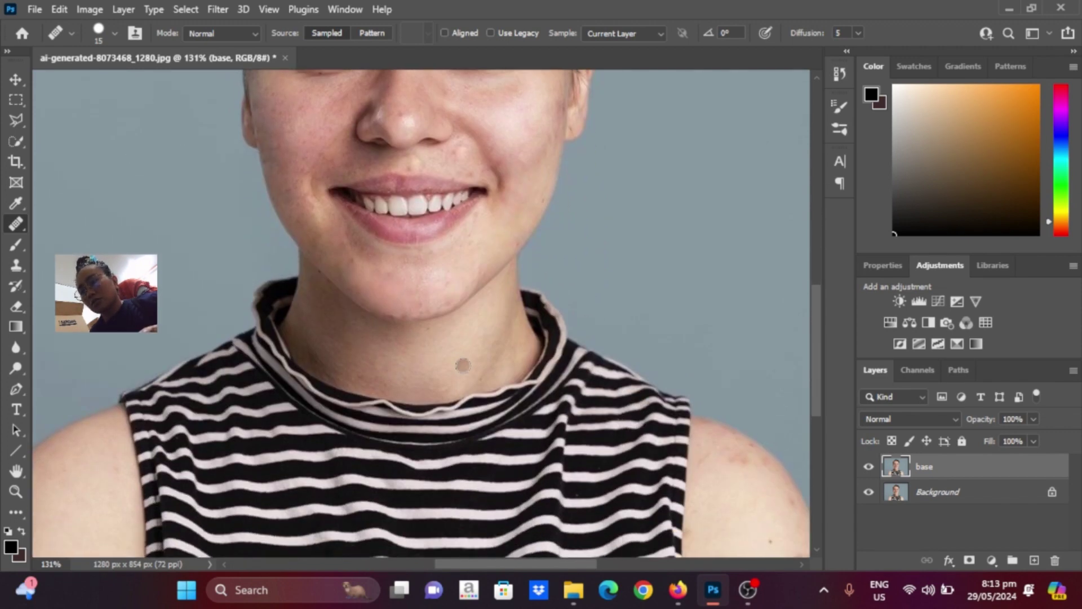
scroll(463, 366, down, 1)
- Switch to the Move tool and toggle the base layer's visibility to compare the retouched face with the original
key(v)
scroll(555, 431, up, 8)
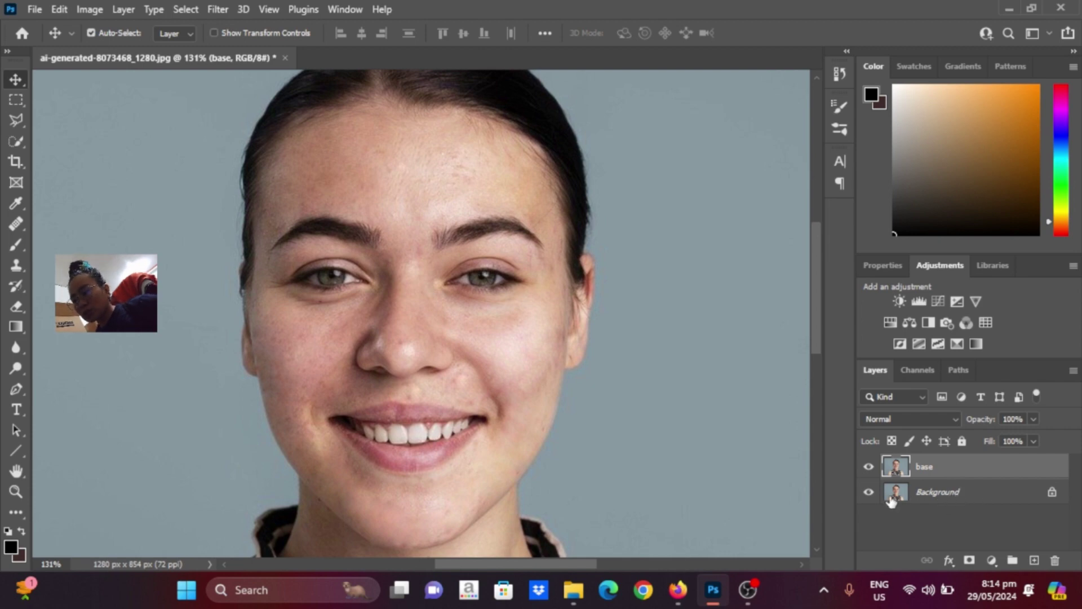
click(869, 467)
click(869, 468)
click(869, 467)
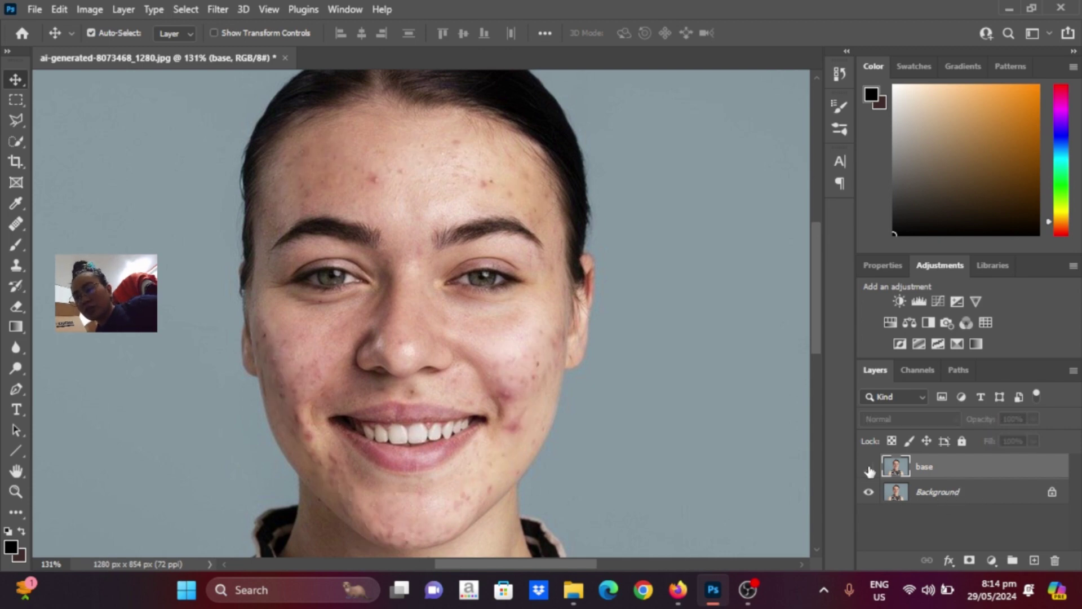
click(869, 467)
click(868, 468)
click(869, 468)
click(868, 468)
click(869, 468)
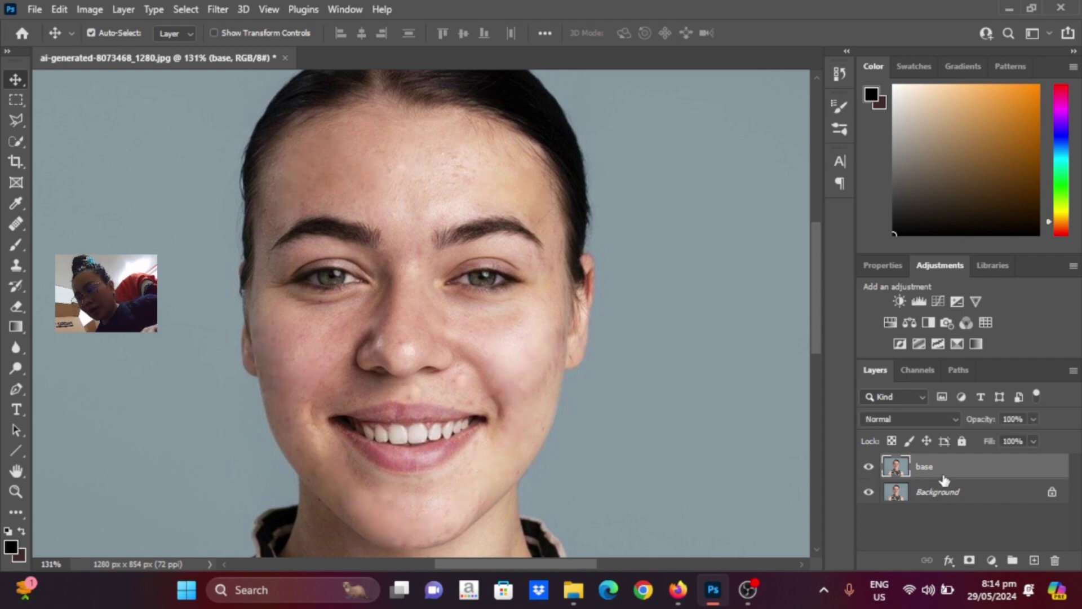
- Duplicate the base layer and name the copy "reduce acne"
key(ctrl+j)
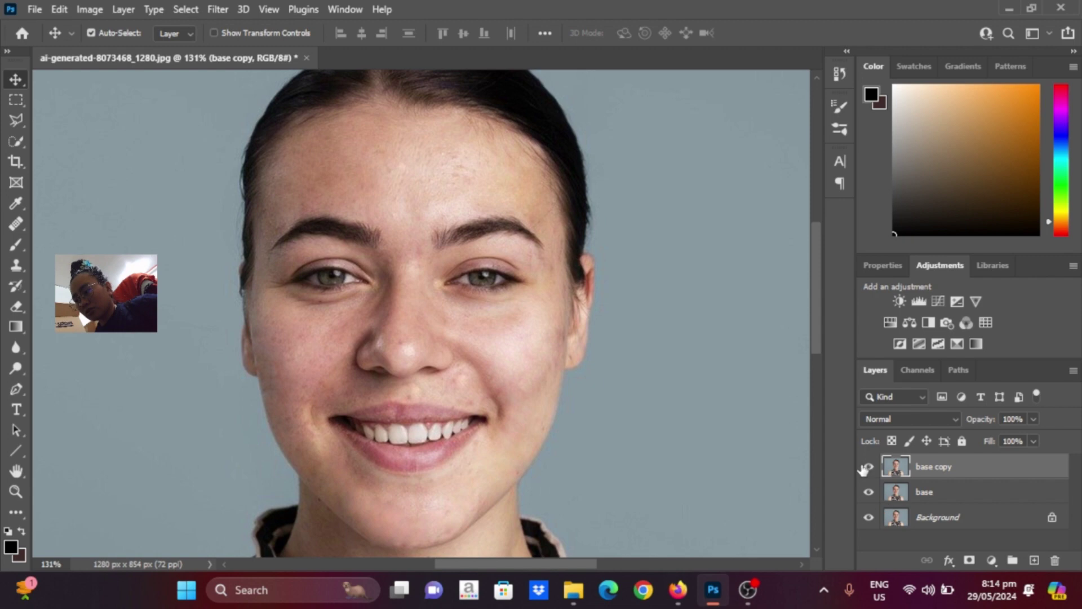
double_click(925, 466)
text(resul)
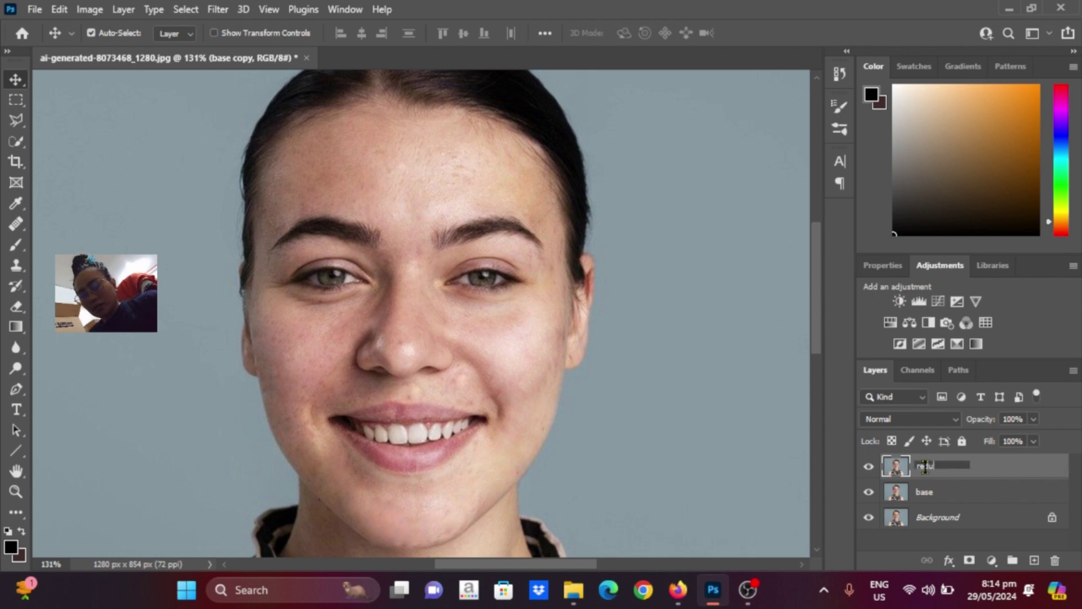
text(e acne)
key(Return)
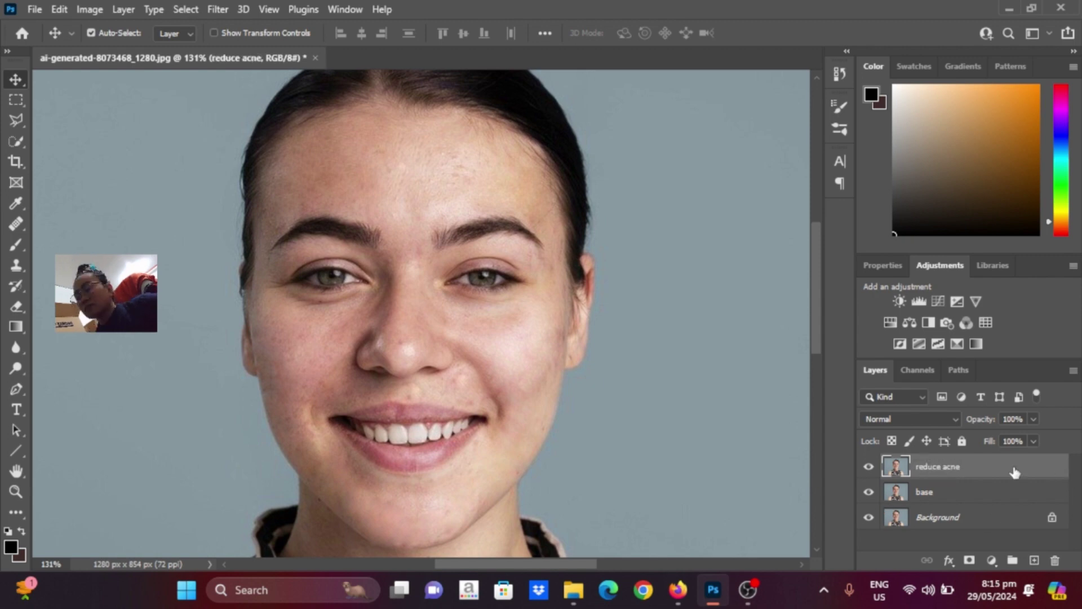
- Convert the reduce acne layer to a smart object and set its blend mode to Vivid Light
right_click(1015, 471)
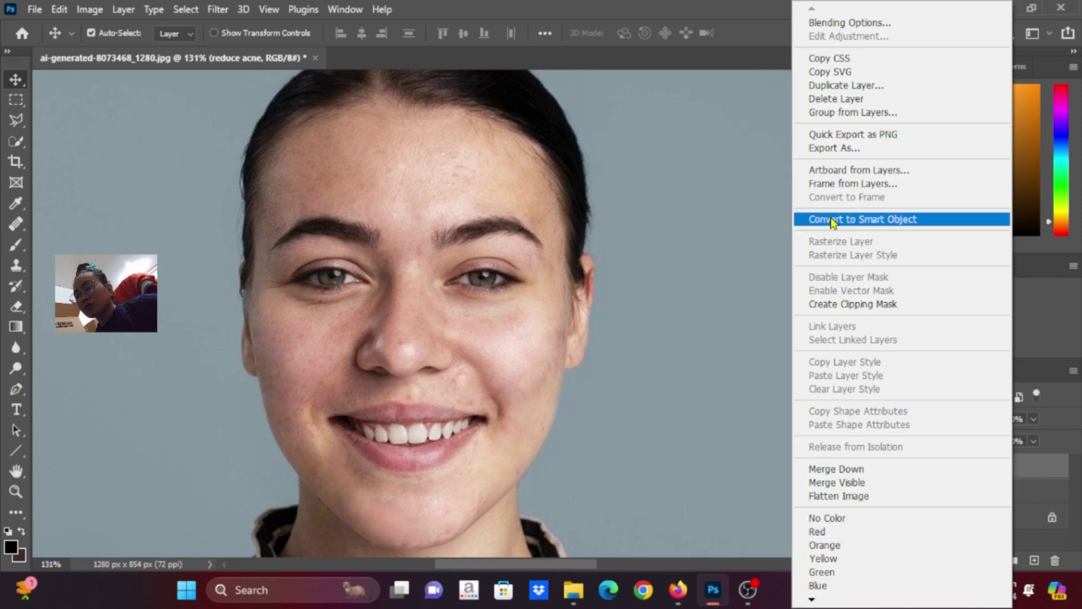
click(864, 223)
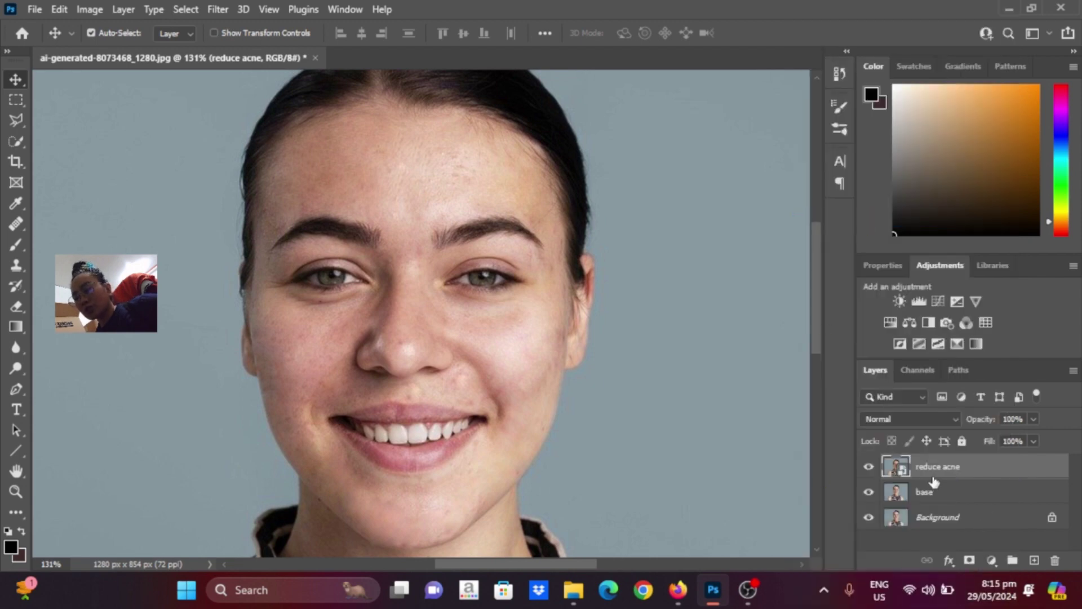
click(921, 423)
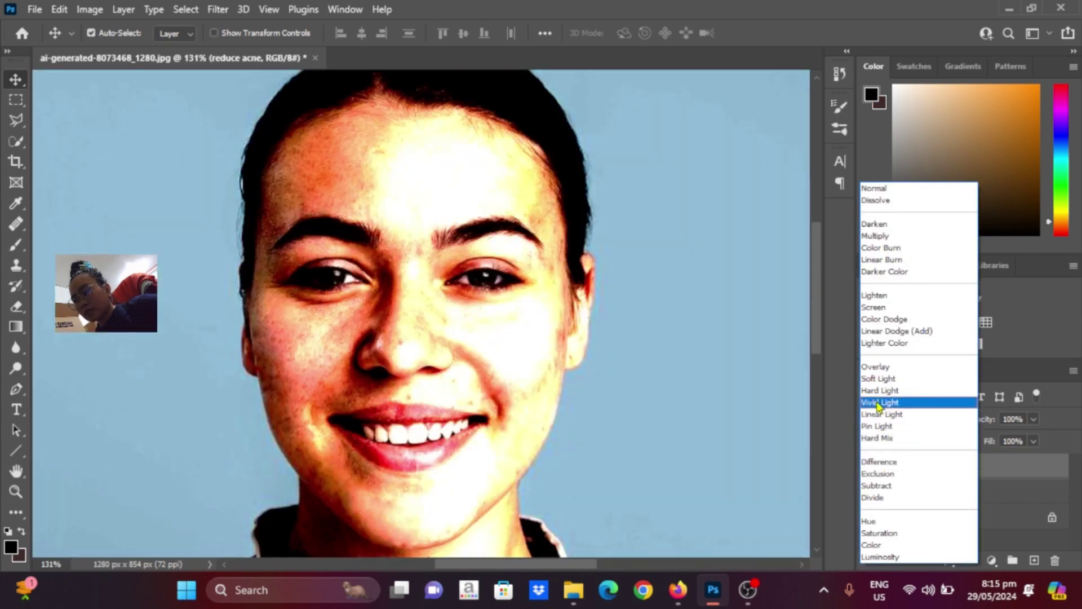
click(882, 403)
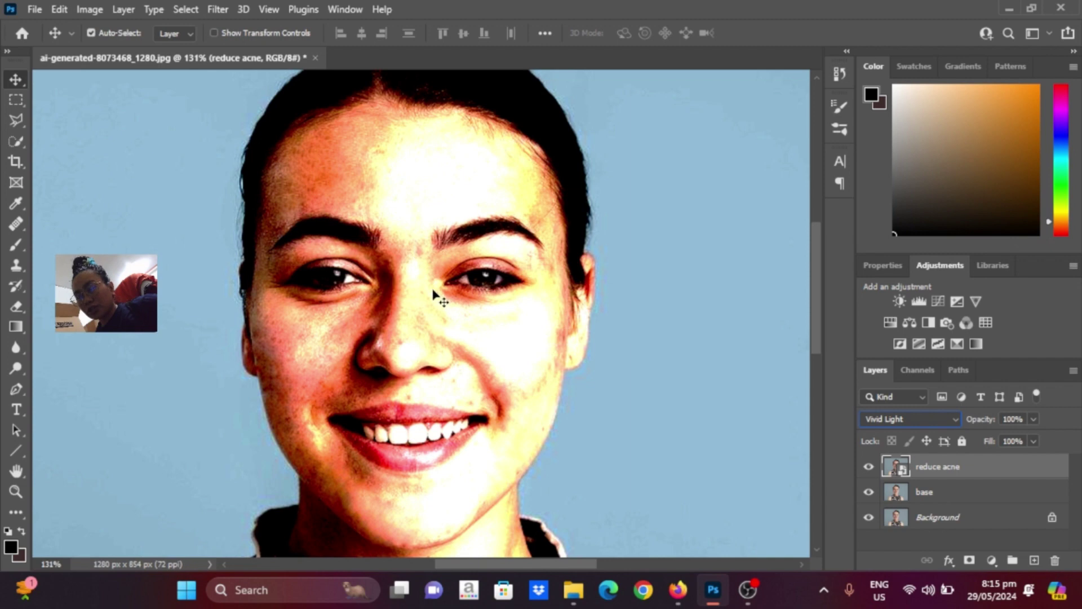
- Invert the colours of the reduce acne layer
key(ctrl+i)
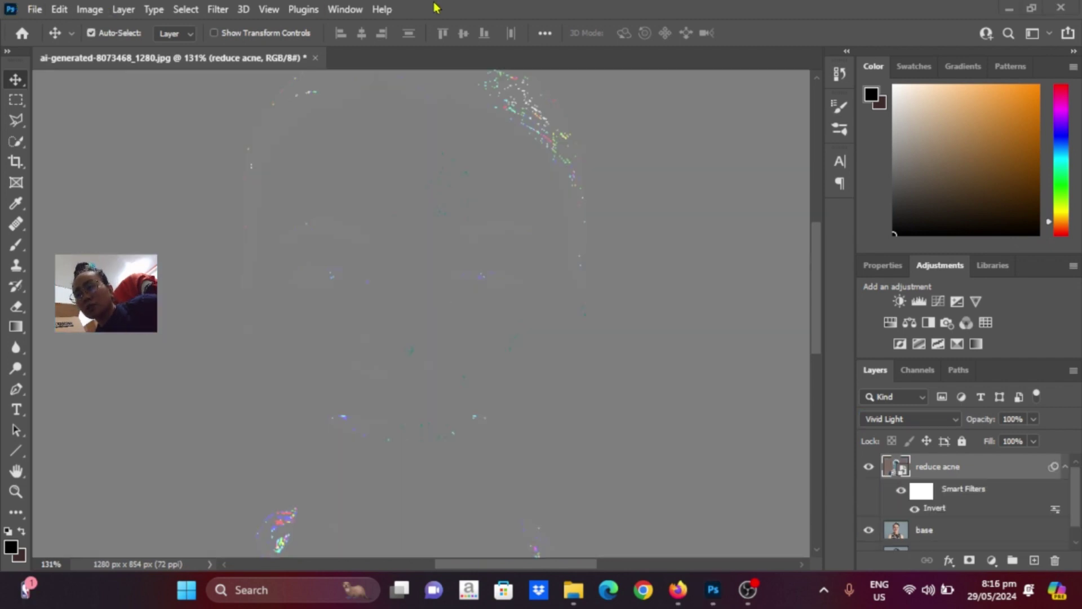
click(89, 9)
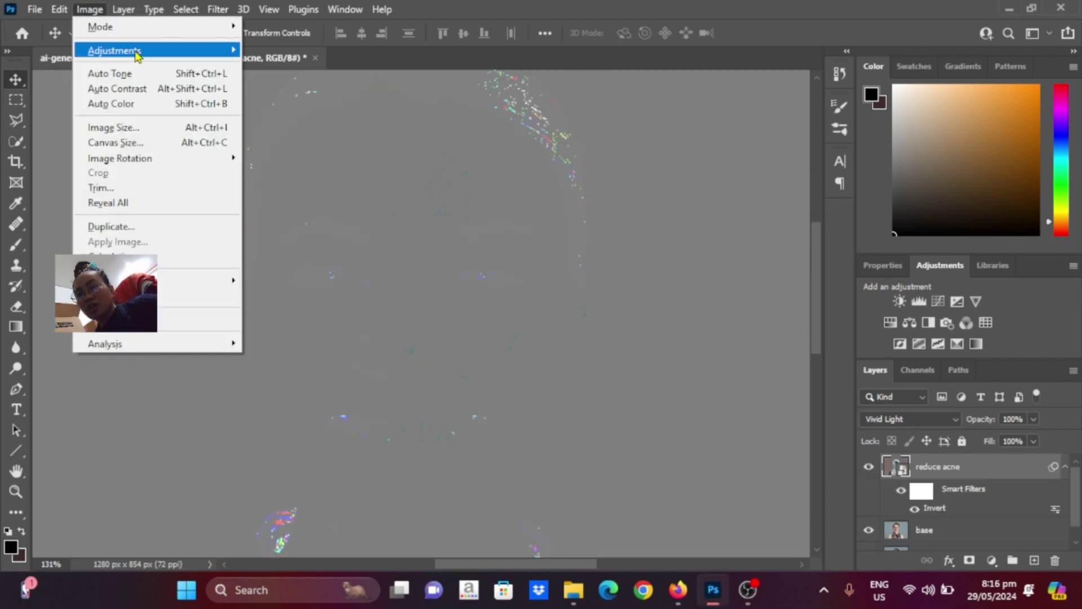
mouse_move(140, 56)
click(475, 355)
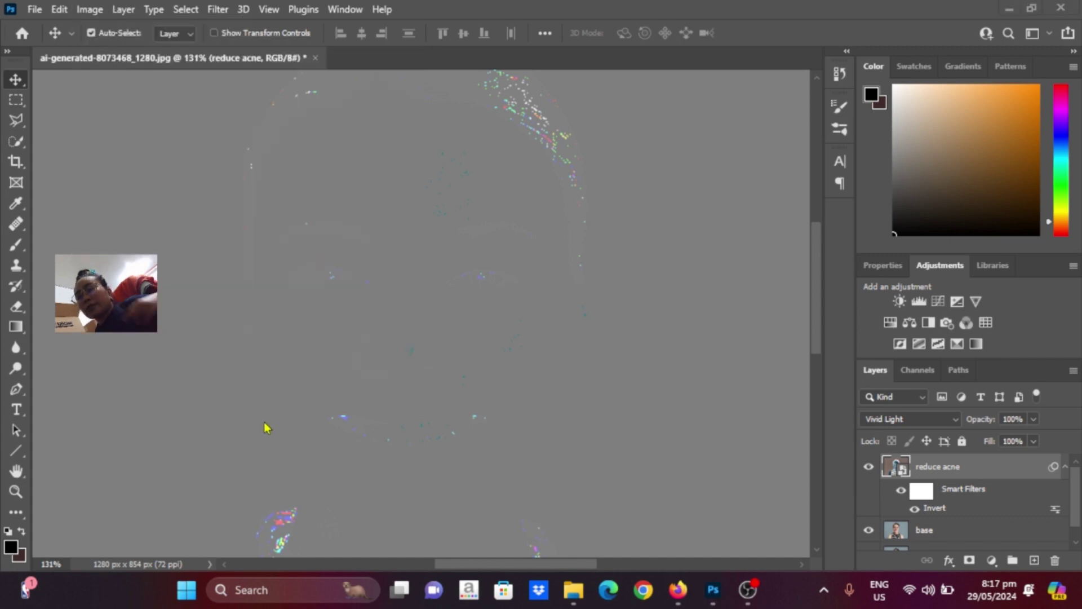
- Apply a High Pass filter with a 35-pixel radius to the reduce acne layer
click(220, 10)
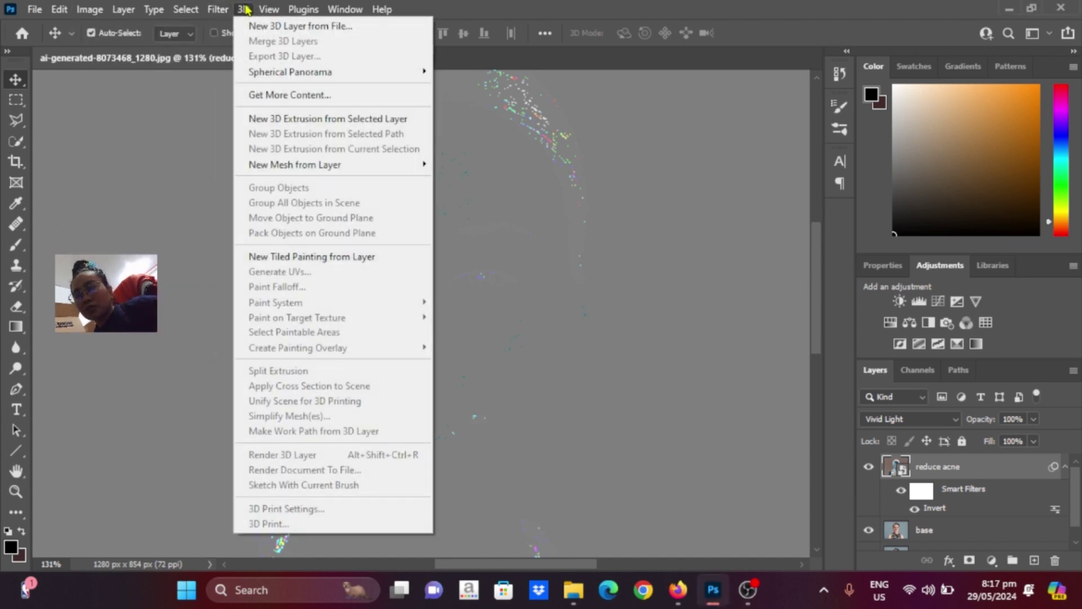
mouse_move(254, 352)
click(445, 362)
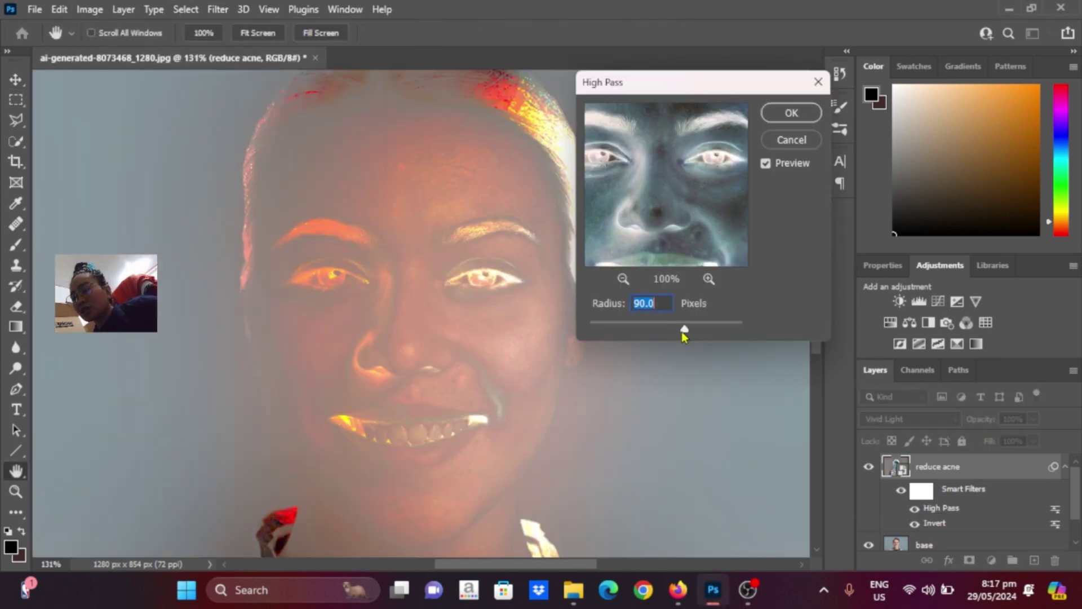
mouse_move(685, 334)
mouse_down()
mouse_move(587, 331)
mouse_move(744, 331)
mouse_move(646, 333)
mouse_move(665, 334)
mouse_up()
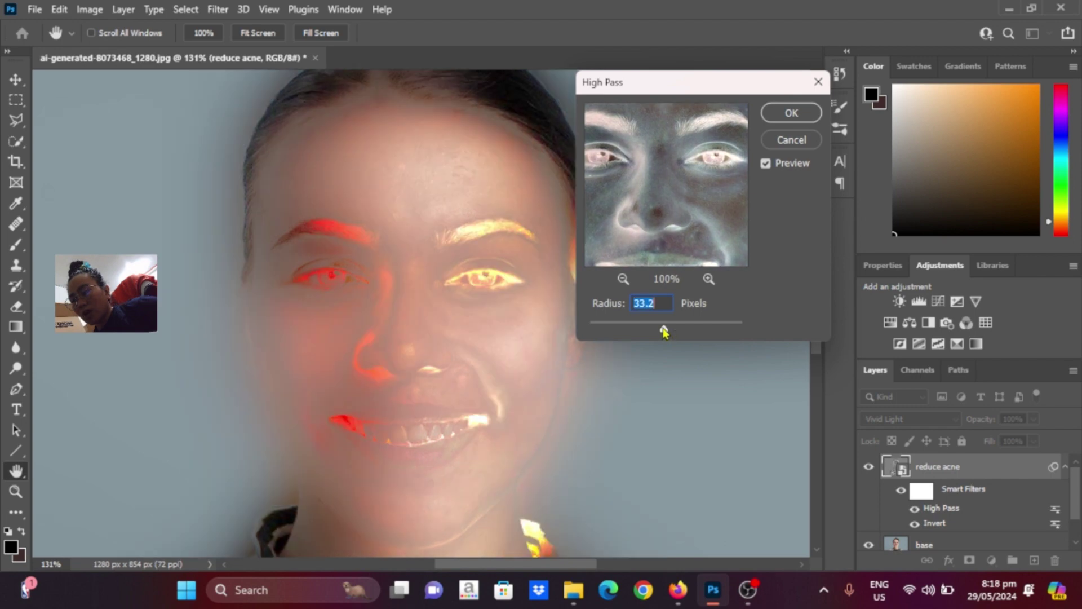
text(35)
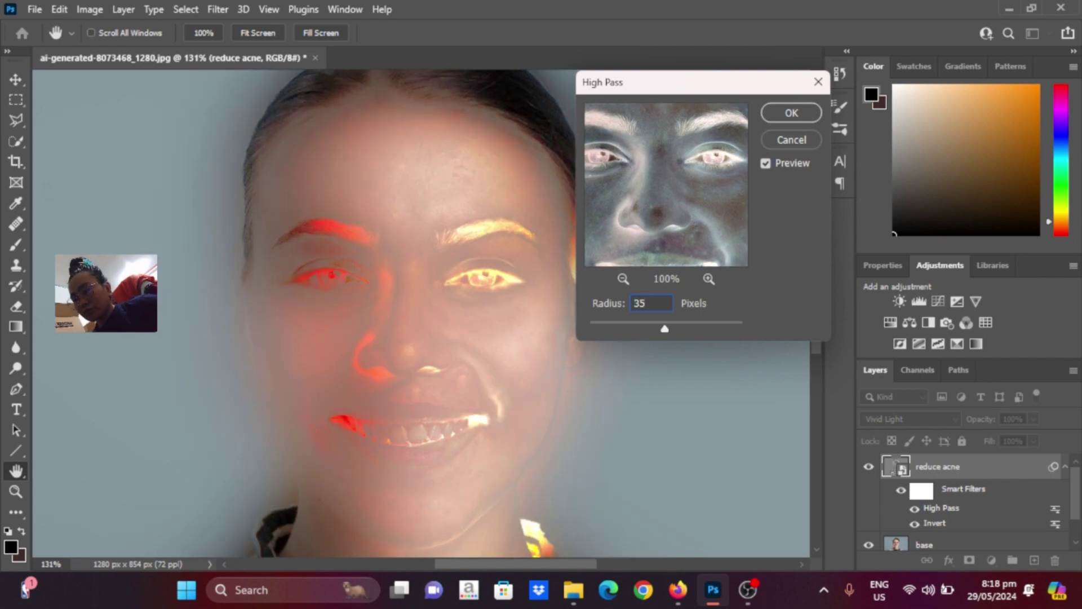
click(791, 113)
- Apply a Gaussian Blur filter to the reduce acne layer, adjusting the radius until the face looks natural
click(217, 9)
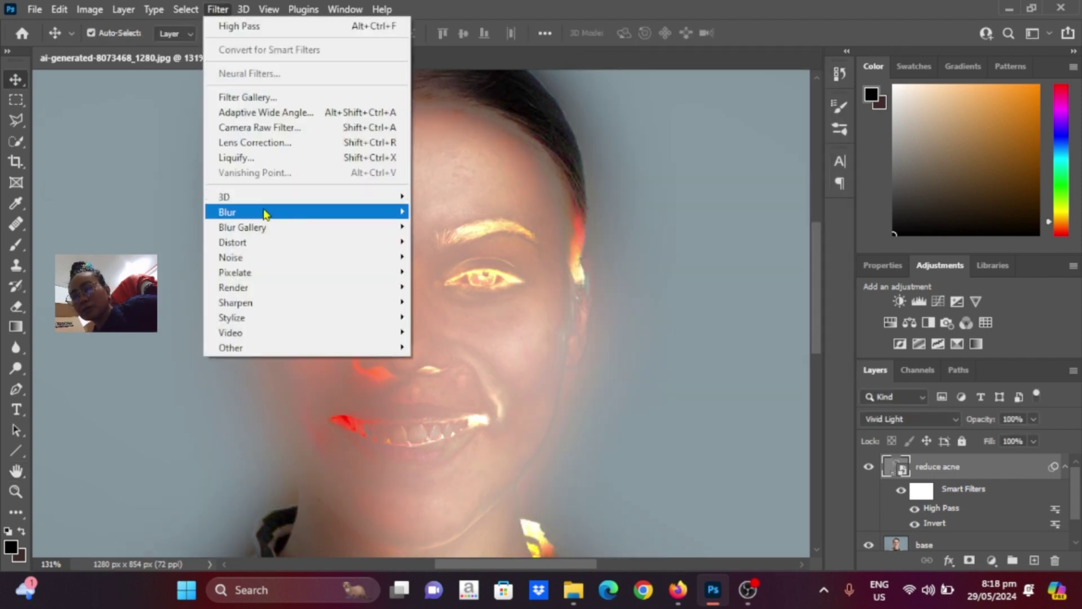
mouse_move(265, 216)
click(468, 271)
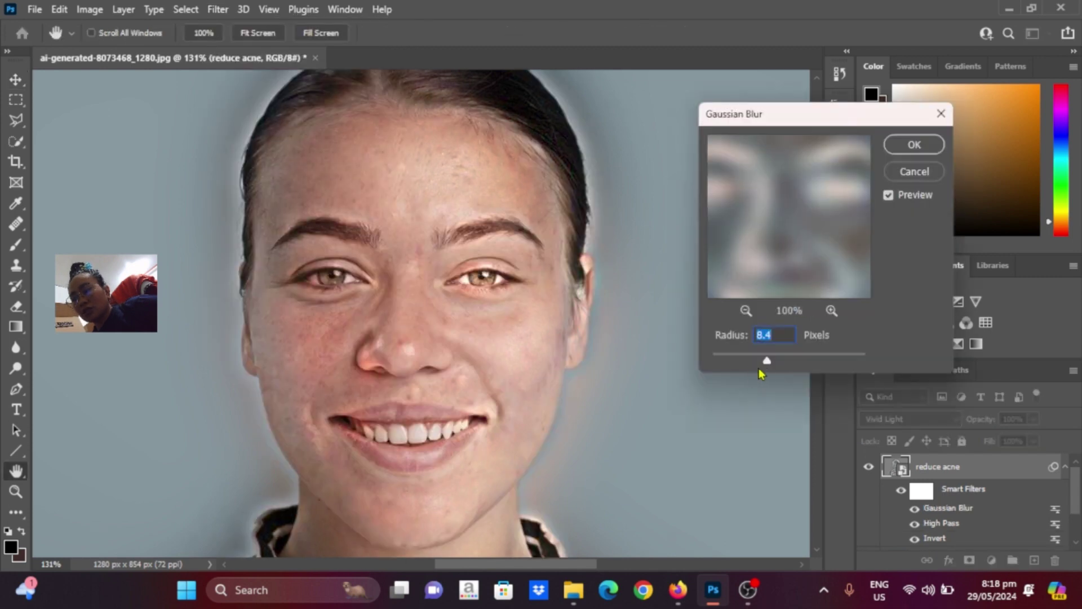
drag(768, 365, 798, 366)
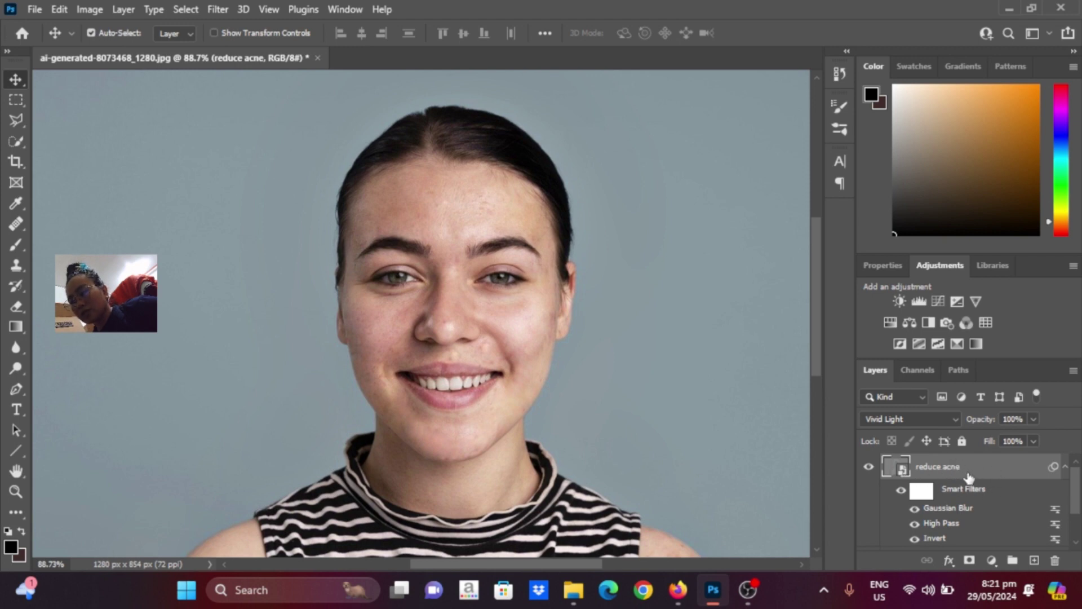
- Add a black layer mask to the reduce acne layer and set the white Brush's smoothing to 20%
click(969, 561)
key(ctrl+i)
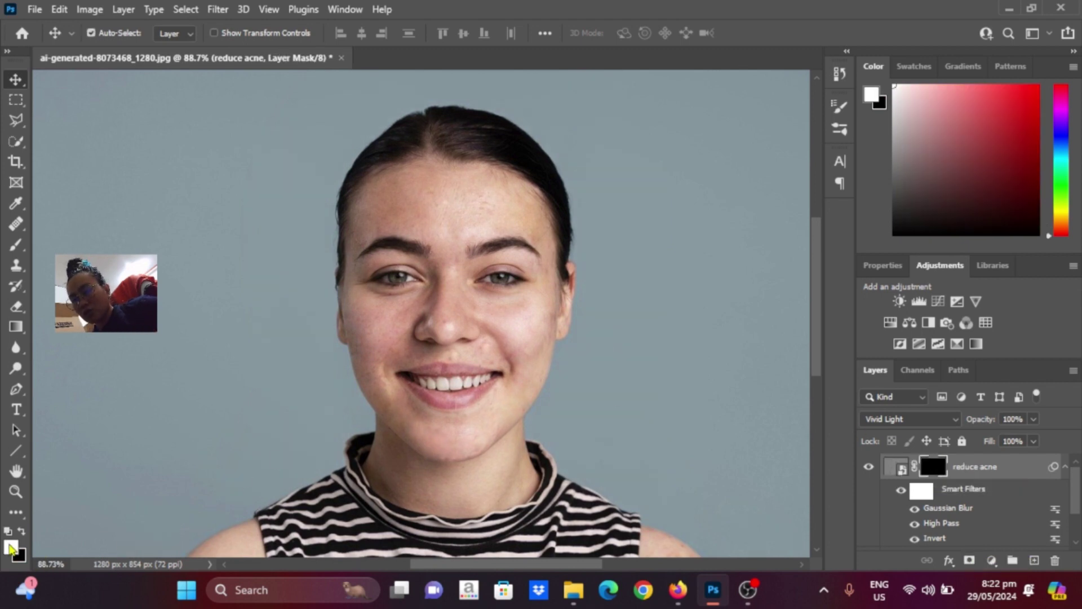
click(16, 248)
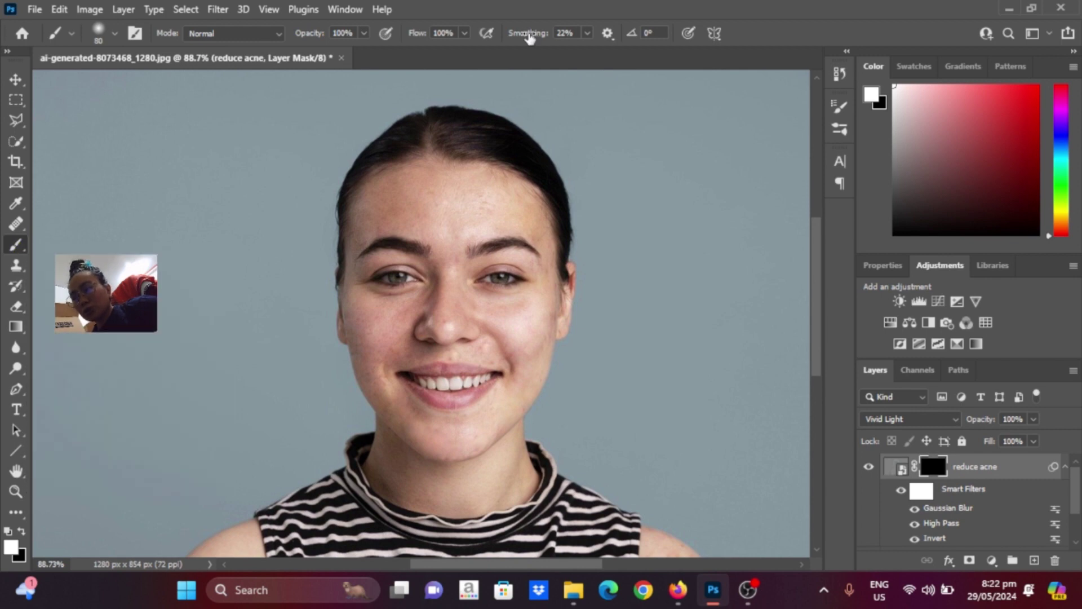
click(566, 33)
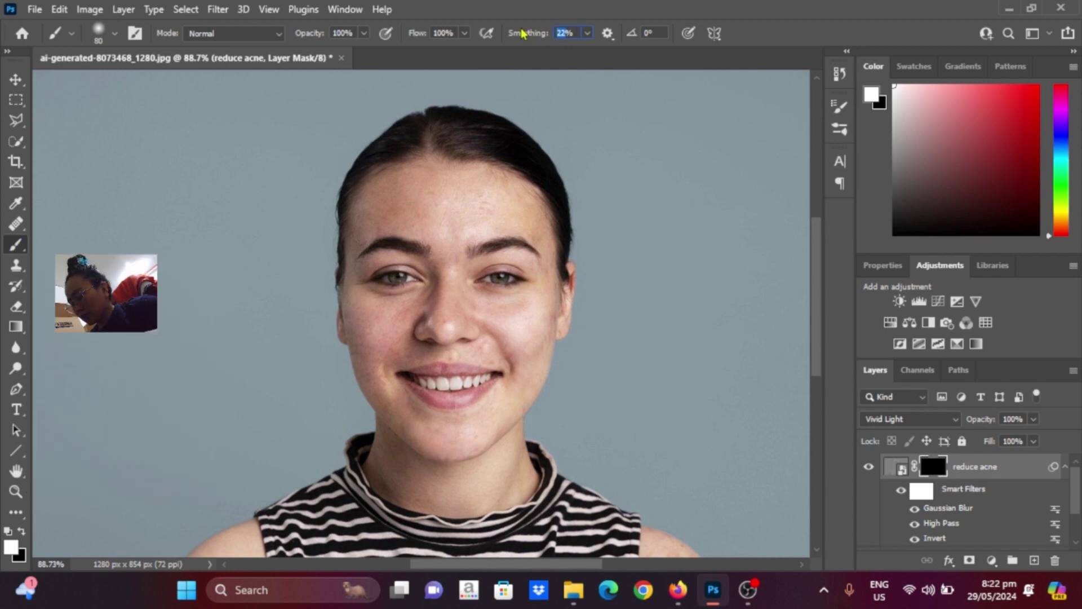
text(2)
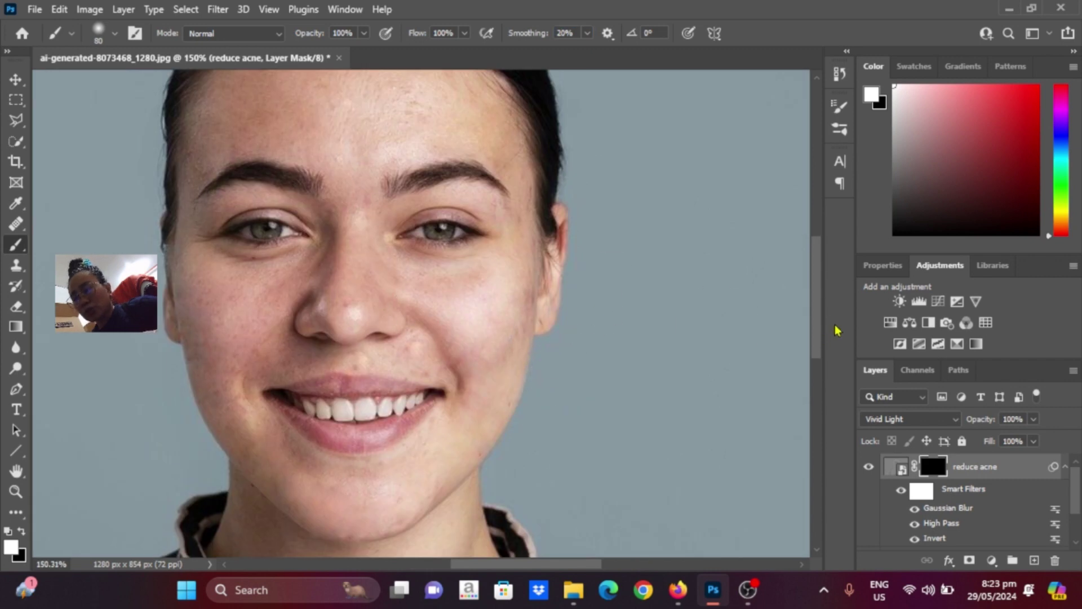
- Paint white on the layer mask over the cheeks, nose and forehead with a 50 px brush
drag(817, 305, 820, 287)
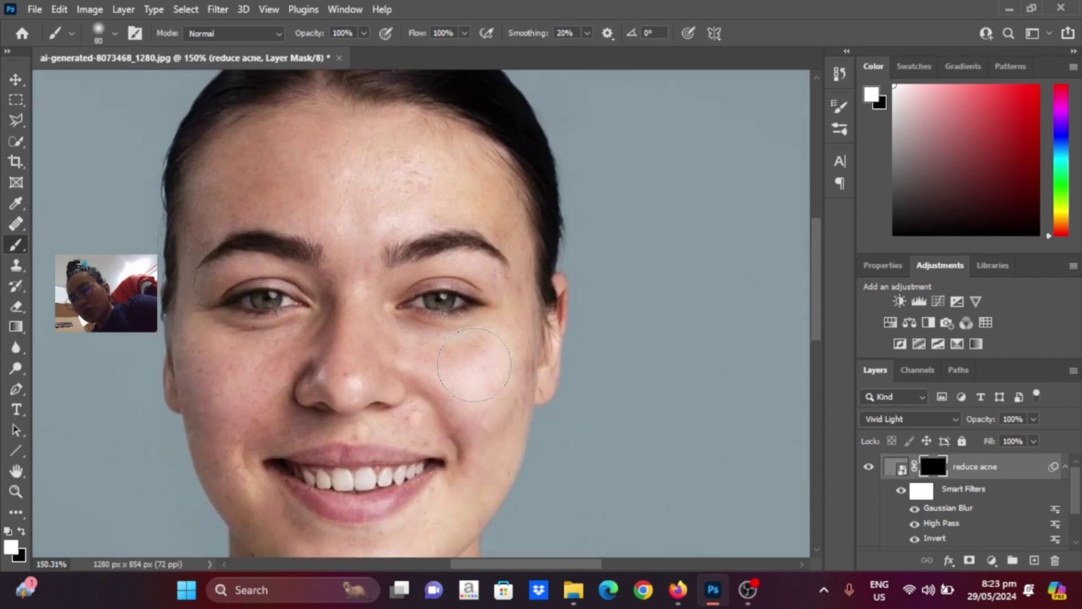
key(bracketleft)
key(bracketleft)
drag(478, 360, 495, 399)
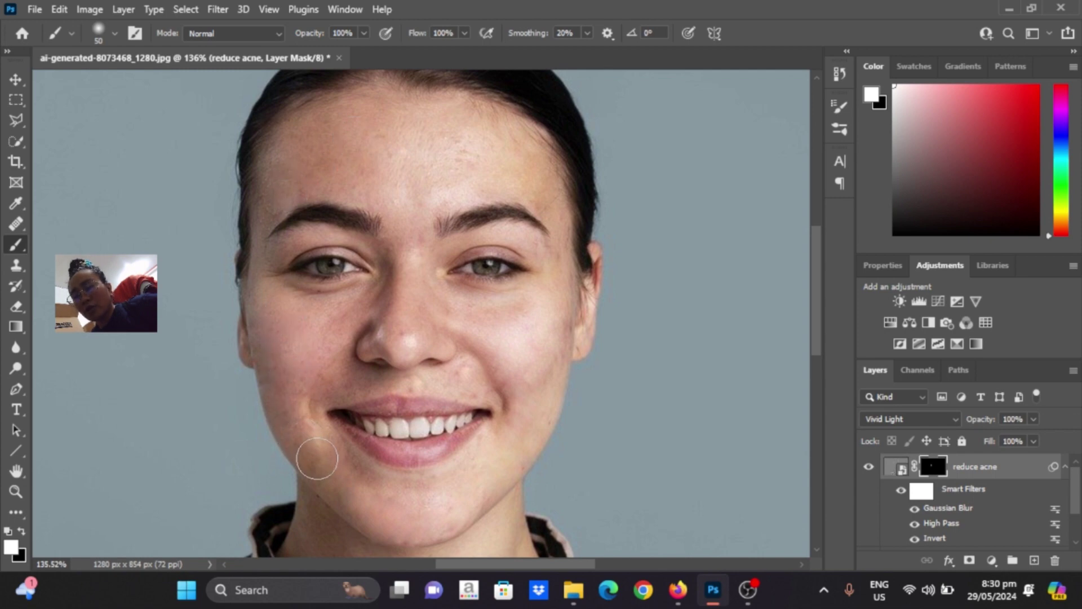
click(306, 407)
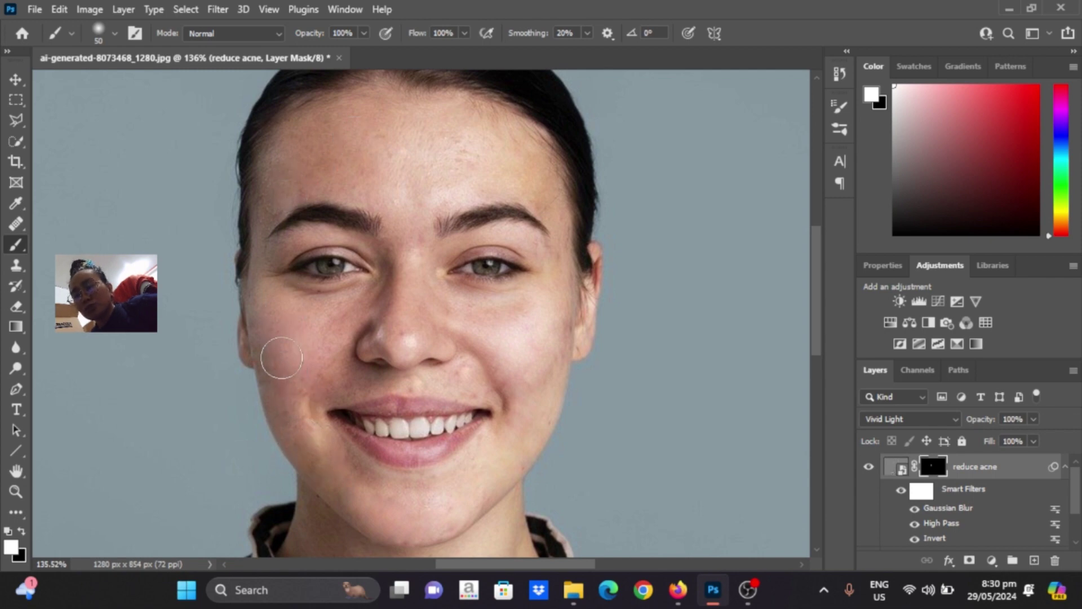
scroll(283, 372, up, 1)
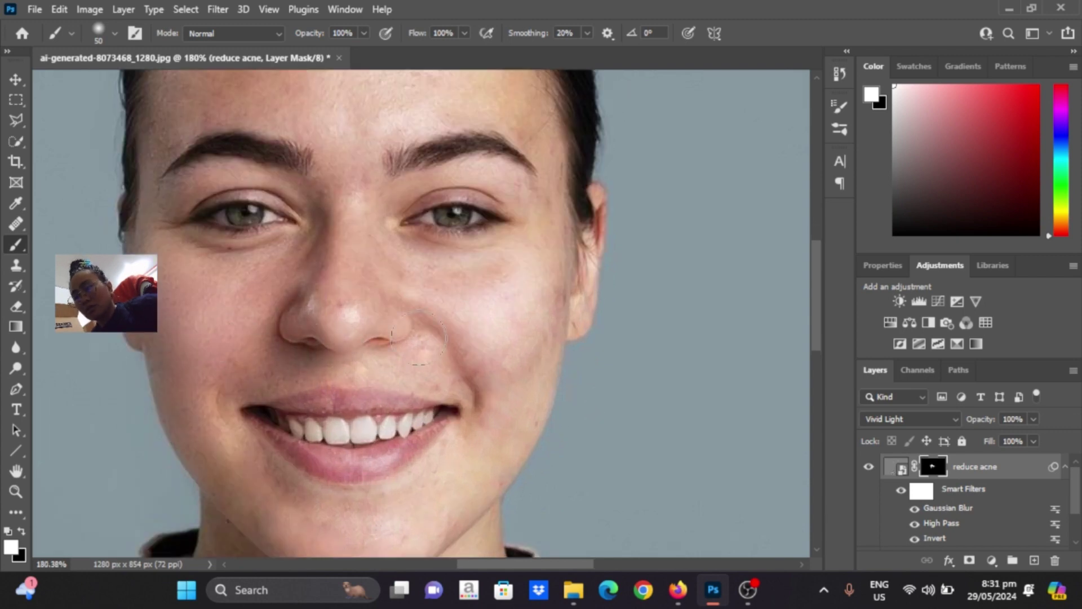
scroll(382, 371, up, 1)
scroll(501, 236, down, 5)
scroll(188, 375, up, 5)
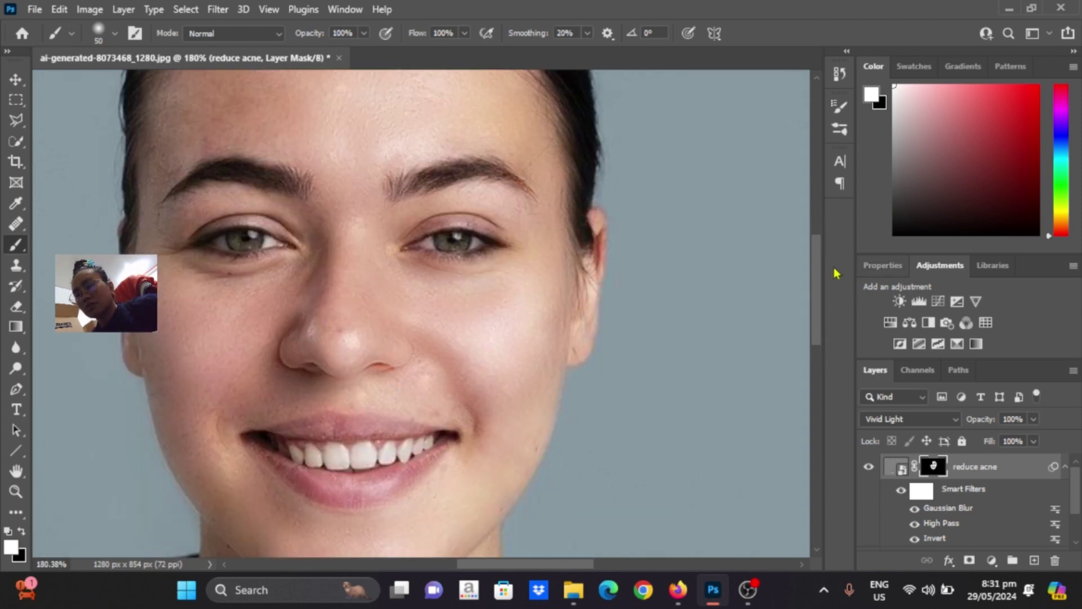
- Paint white on the layer mask under both eyes and over the chin and jaw with a 40 px brush
key([)
drag(217, 276, 282, 287)
drag(431, 286, 485, 285)
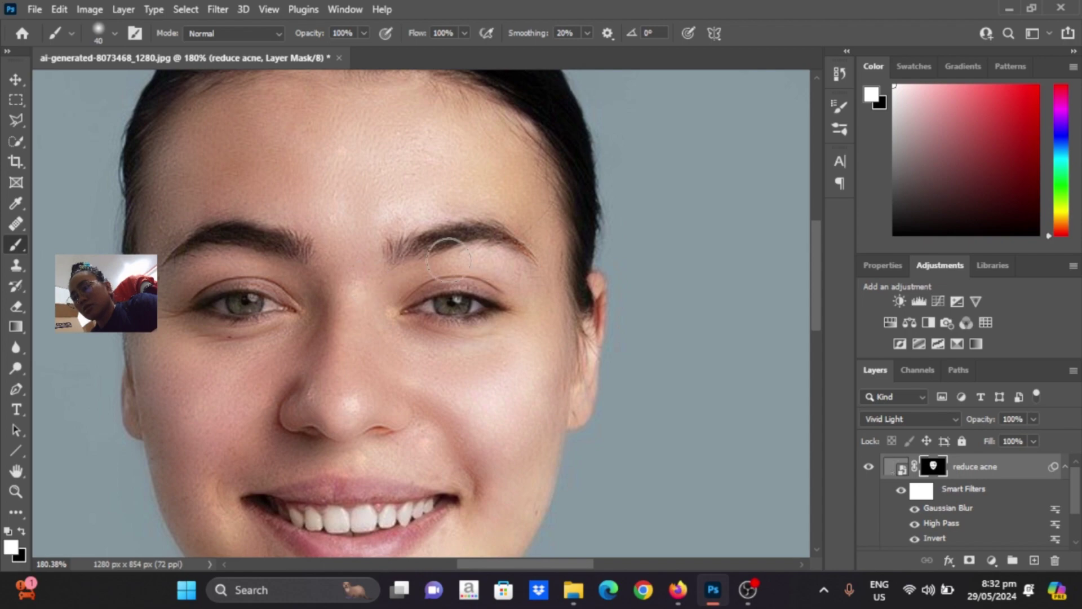
scroll(341, 341, down, 2)
scroll(191, 507, down, 6)
scroll(321, 459, up, 5)
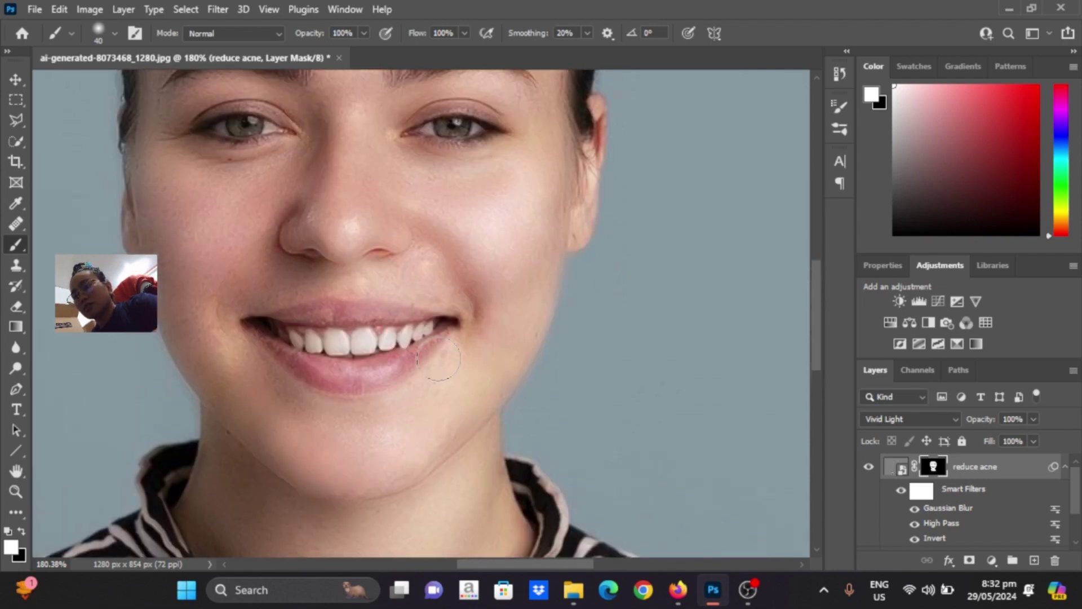
scroll(538, 294, up, 2)
- Reduce the brush to 25 px and refine the layer mask over the remaining small areas of facial skin
key([)
key([)
key([)
scroll(637, 438, down, 3)
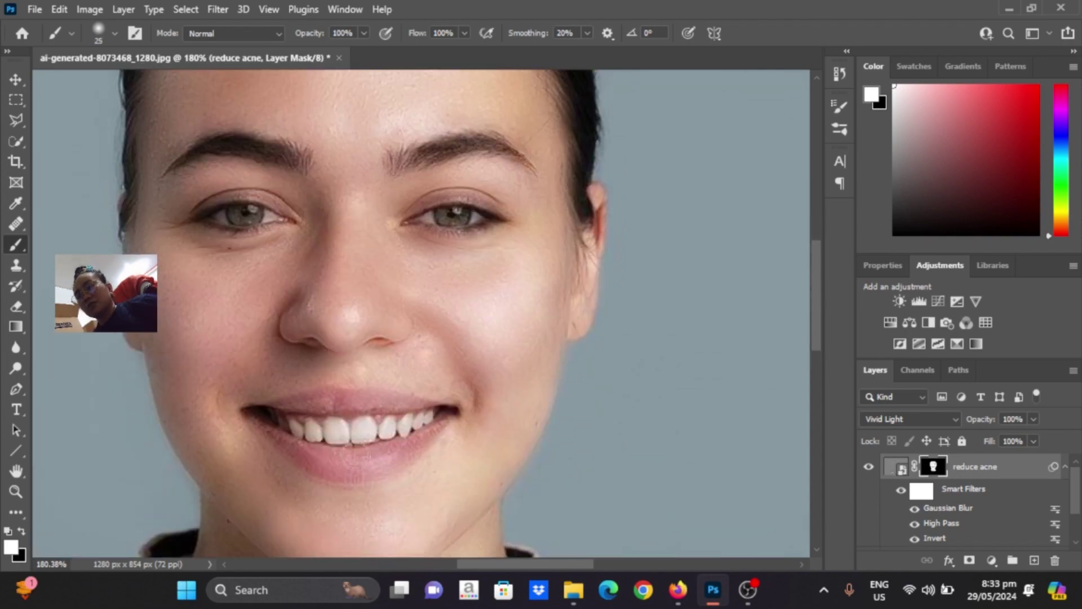
scroll(533, 316, up, 3)
scroll(533, 316, down, 2)
scroll(230, 271, down, 3)
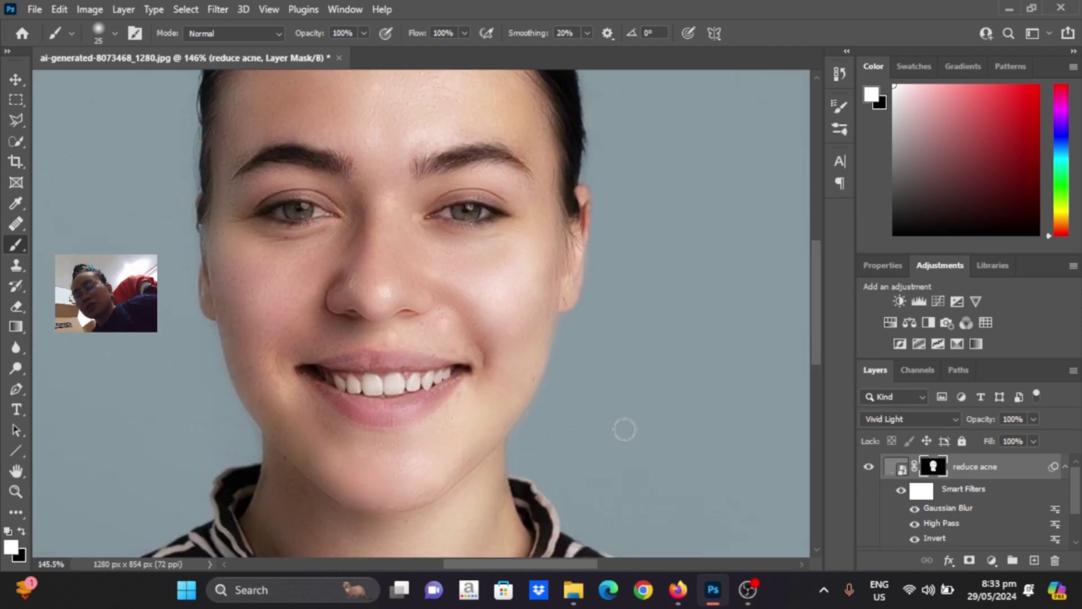
scroll(625, 424, up, 3)
scroll(628, 421, down, 3)
drag(816, 288, 844, 300)
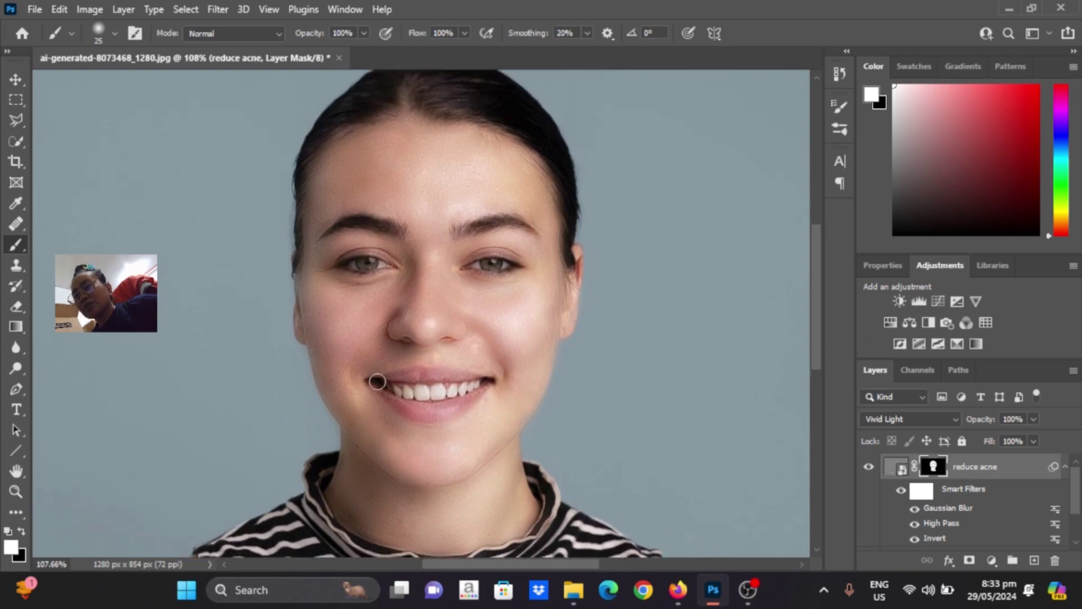
- Toggle the visibility of the reduce acne and base layers to compare the smoothed skin with the earlier stages
scroll(486, 396, up, 8)
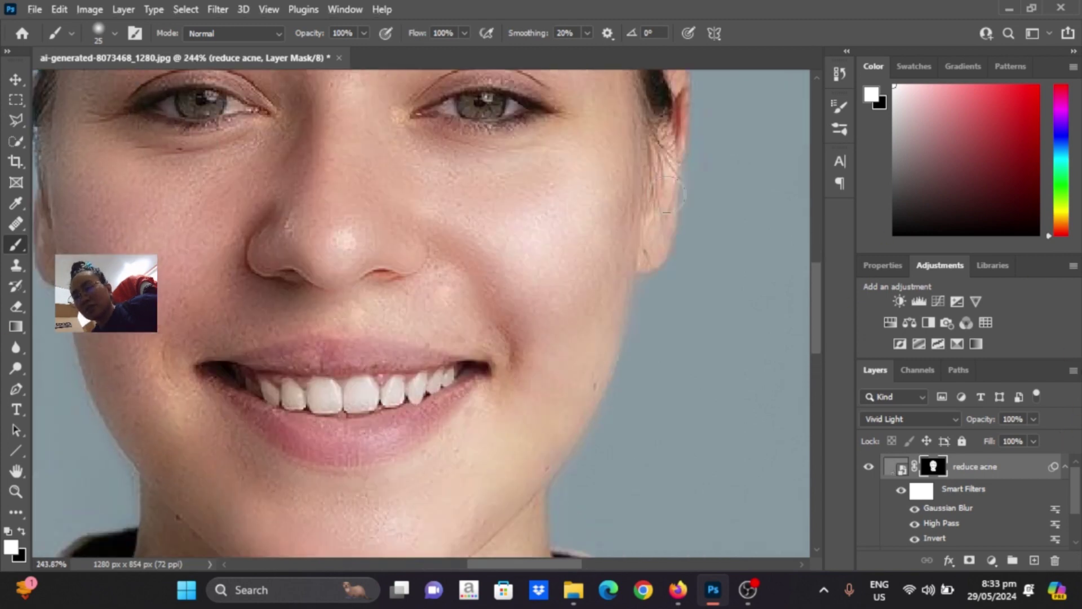
scroll(490, 394, down, 4)
scroll(797, 300, down, 3)
click(869, 467)
click(870, 468)
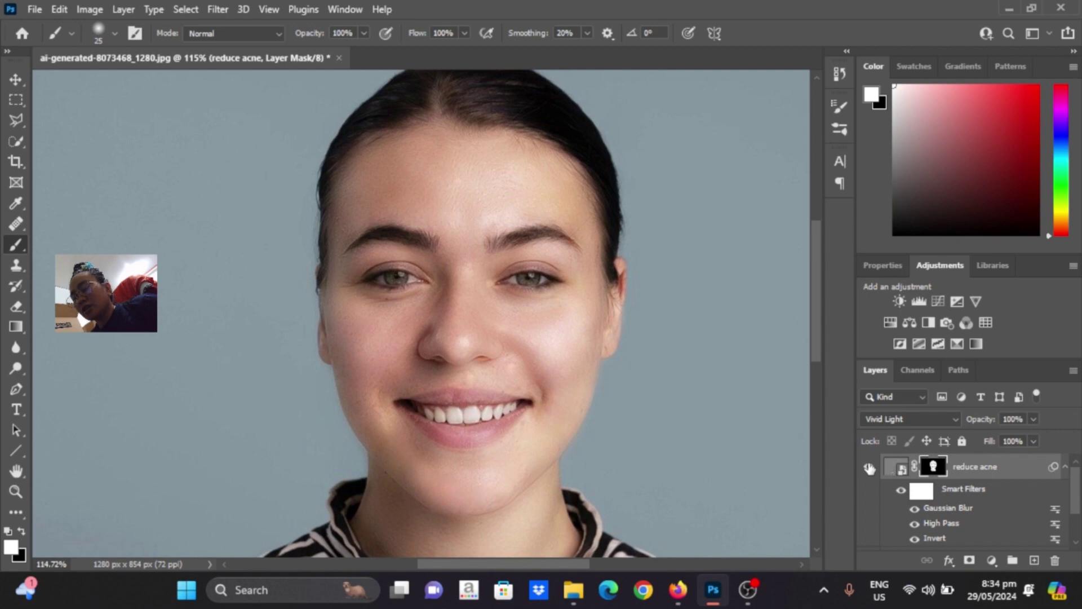
click(870, 468)
click(870, 467)
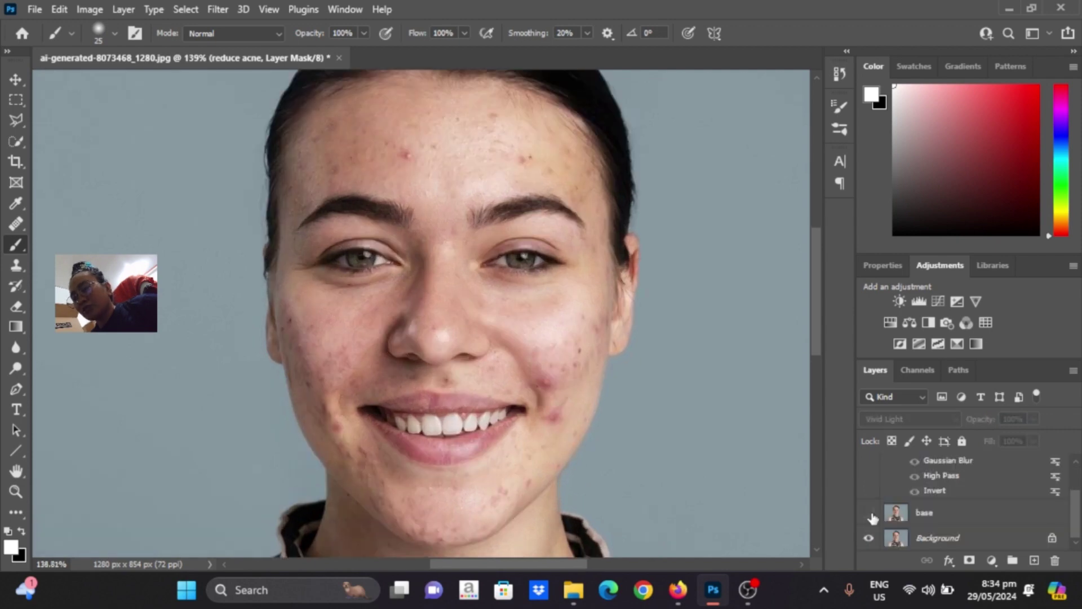
click(869, 514)
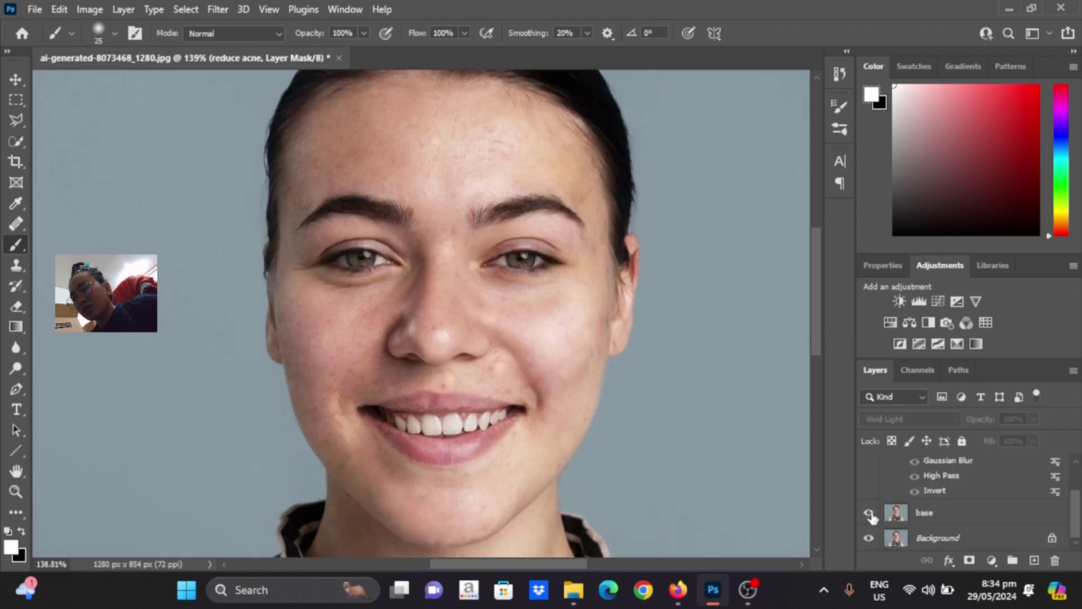
scroll(981, 462, up, 2)
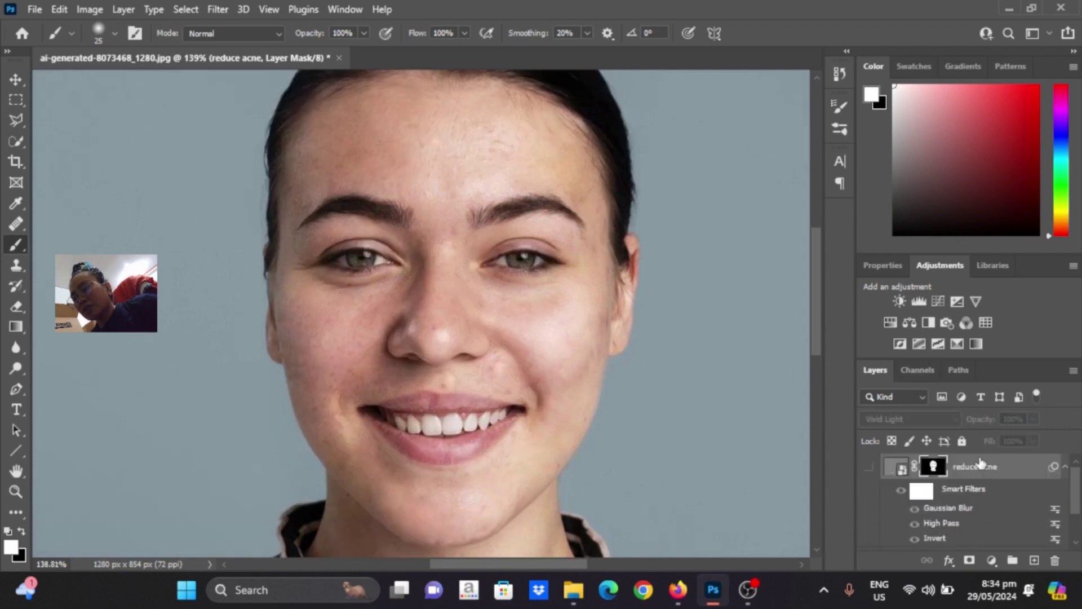
click(871, 469)
scroll(624, 373, down, 4)
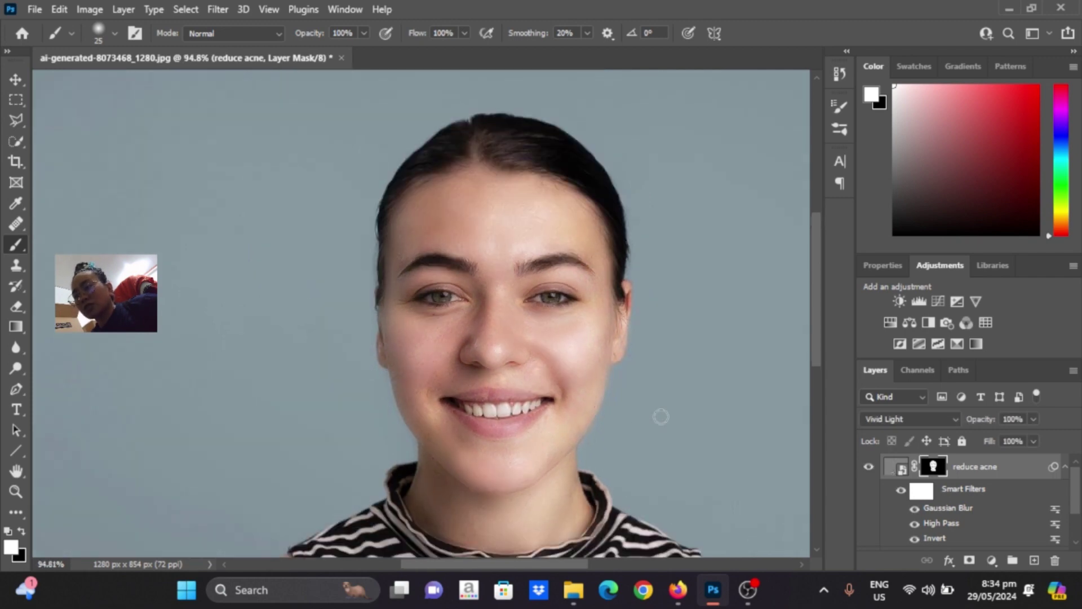
drag(582, 564, 606, 574)
scroll(661, 446, down, 1)
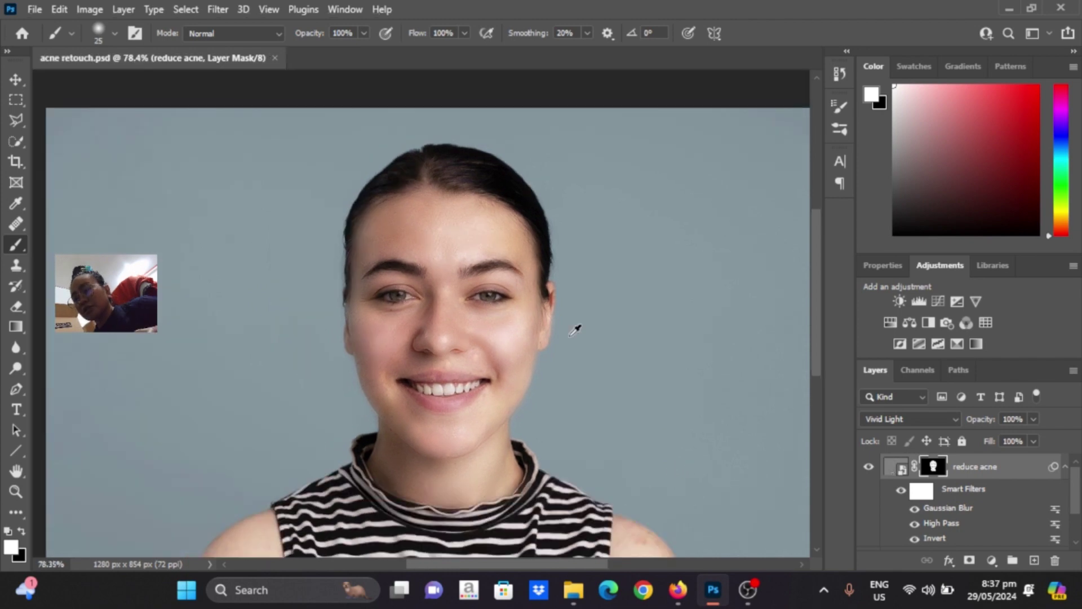
scroll(574, 327, up, 1)
scroll(574, 328, down, 1)
drag(817, 300, 816, 326)
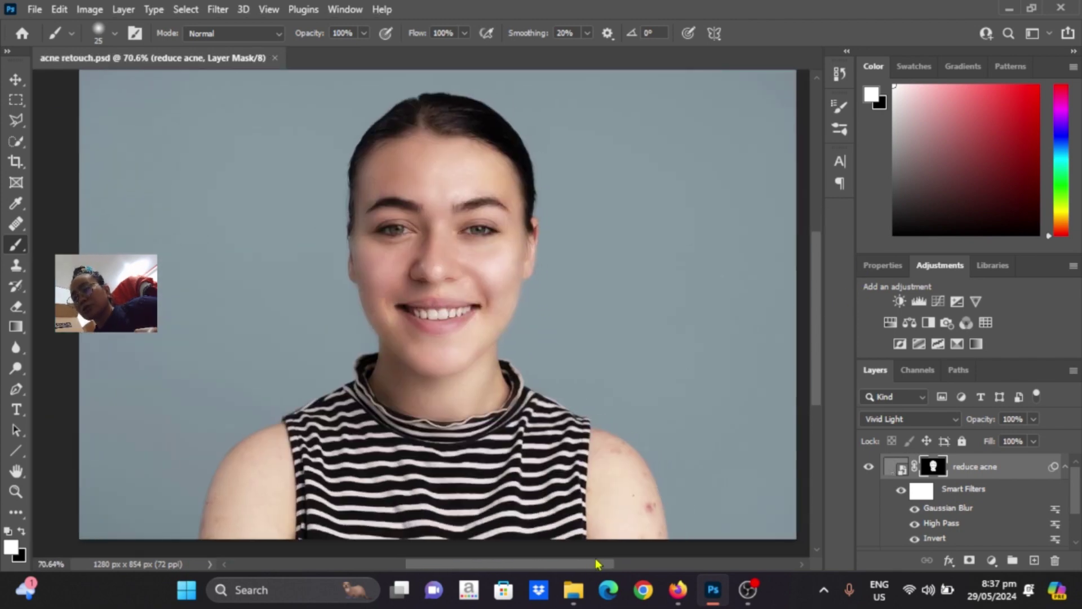
mouse_move(591, 564)
mouse_down()
mouse_move(616, 560)
mouse_move(601, 560)
mouse_up()
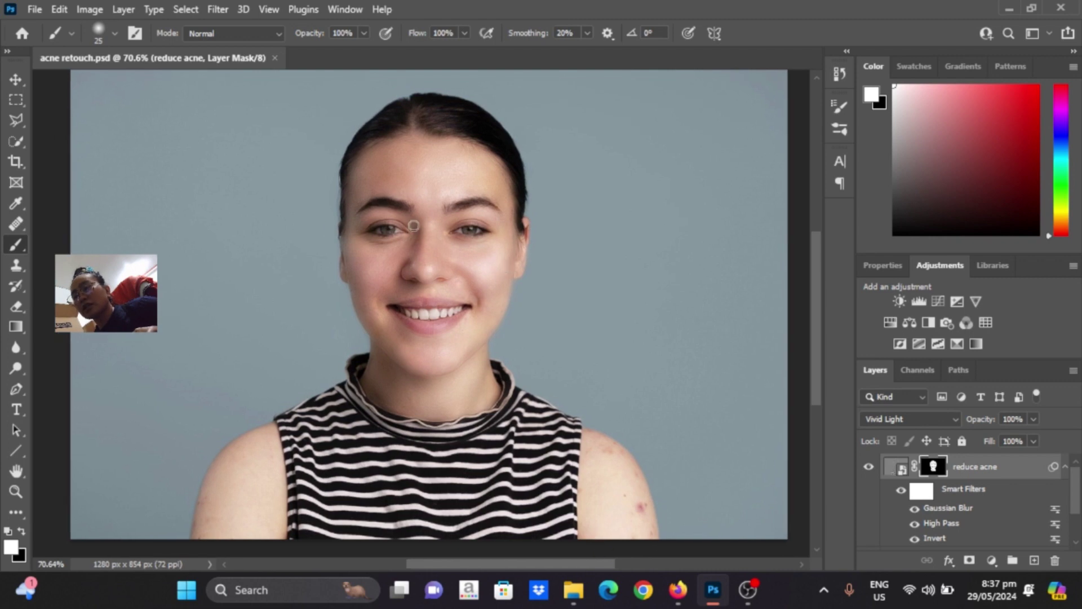
- Enlarge the brush to 100 px
key(bracketright)
key(bracketright)
key(bracketright)
key(bracketright)
key(bracketright)
key(bracketright)
key(bracketright)
key(bracketright)
key(bracketright)
key(bracketright)
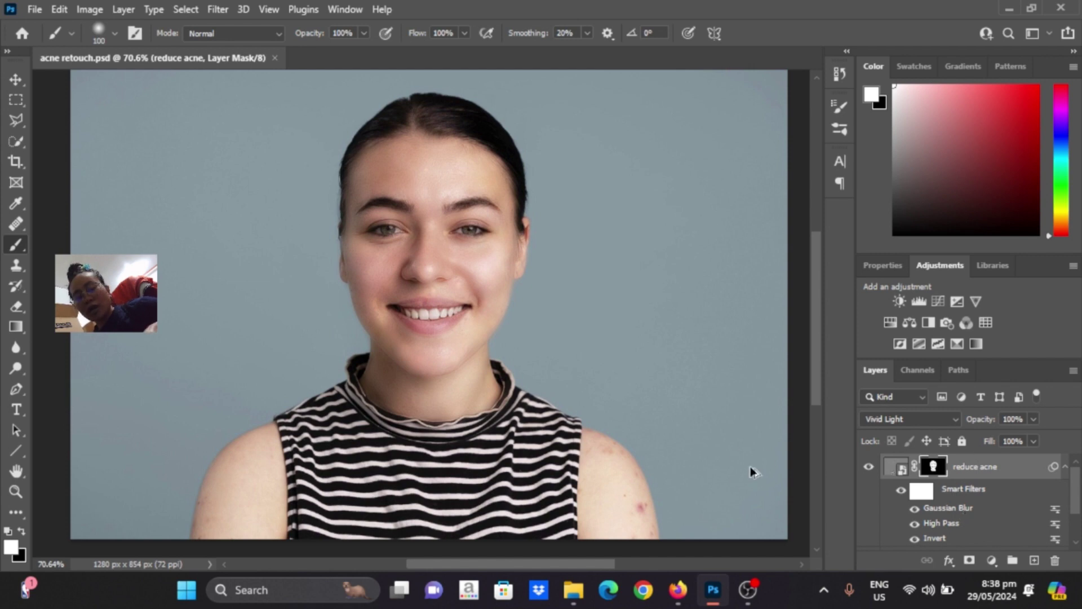
- Stamp all visible layers into a new merged layer and name it "retouched skin"
key(ctrl+alt+shift+e)
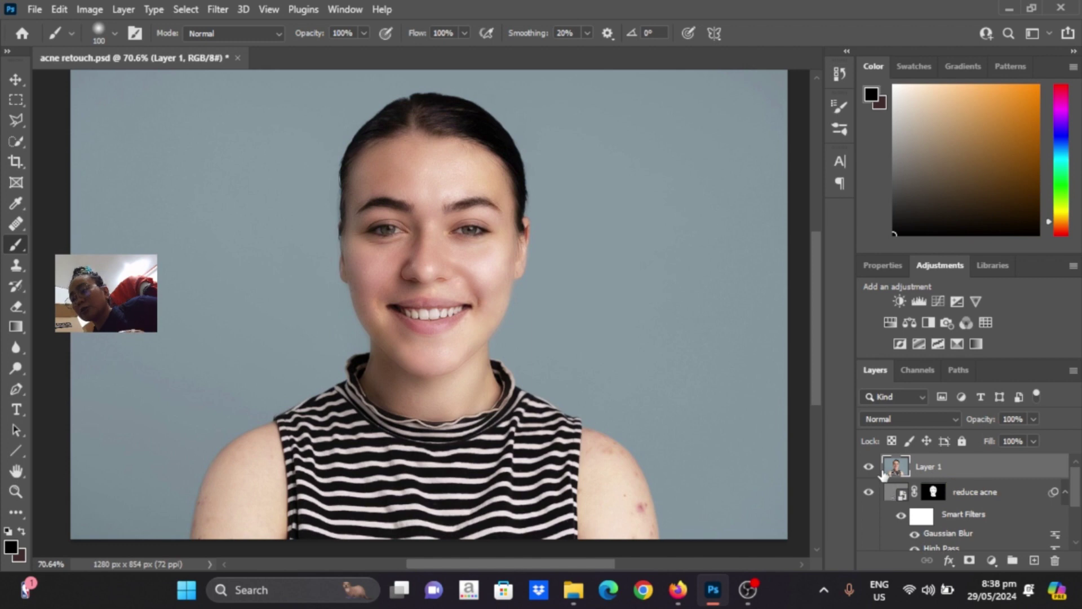
double_click(929, 467)
text(re)
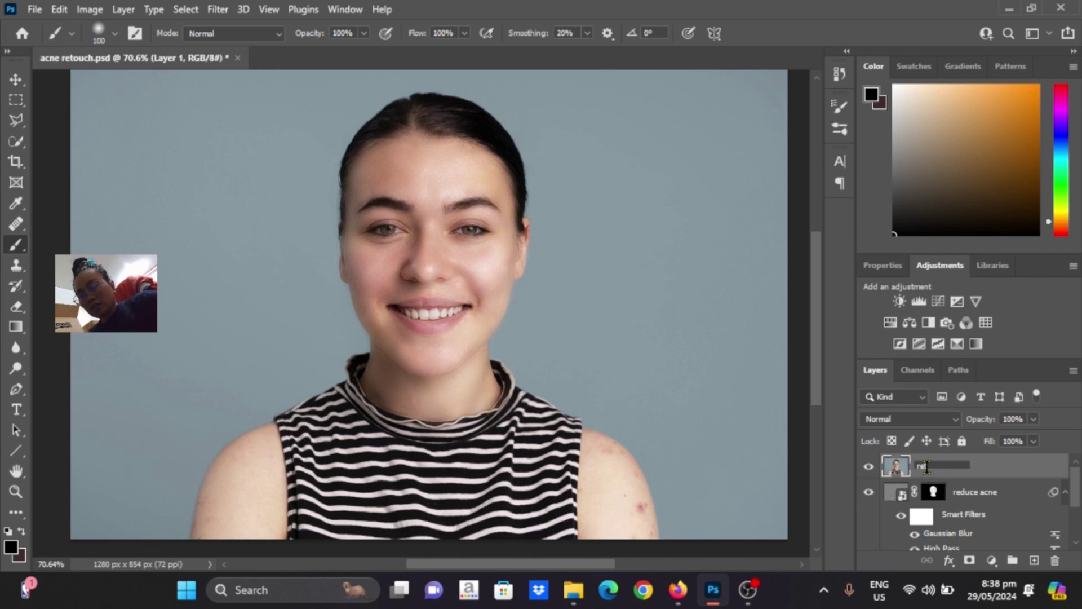
text(touched skin)
key(Return)
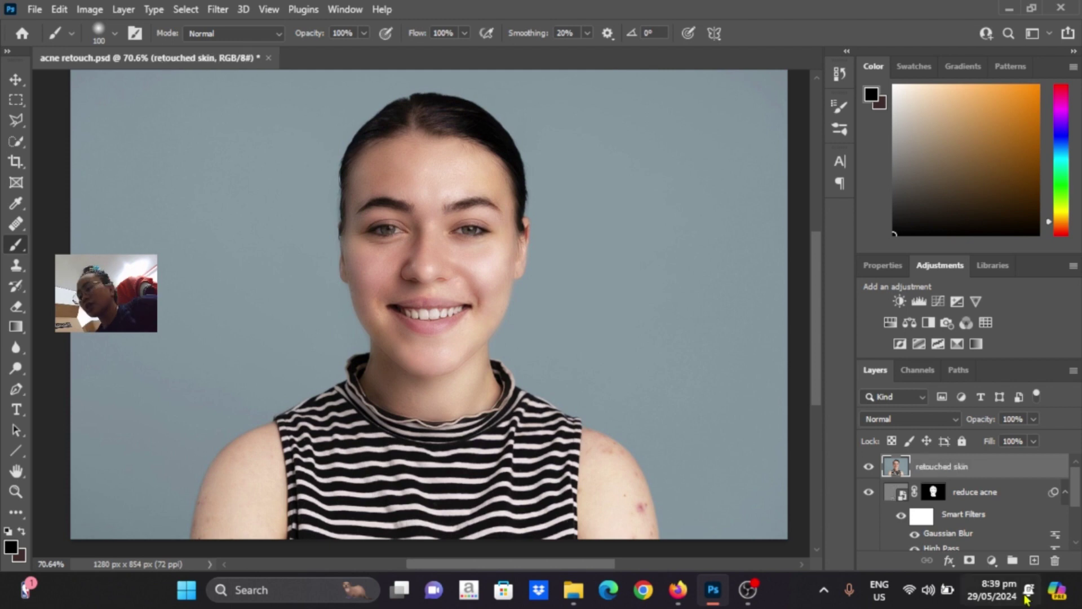
- Convert the retouched skin layer to a smart object
right_click(1027, 467)
click(871, 219)
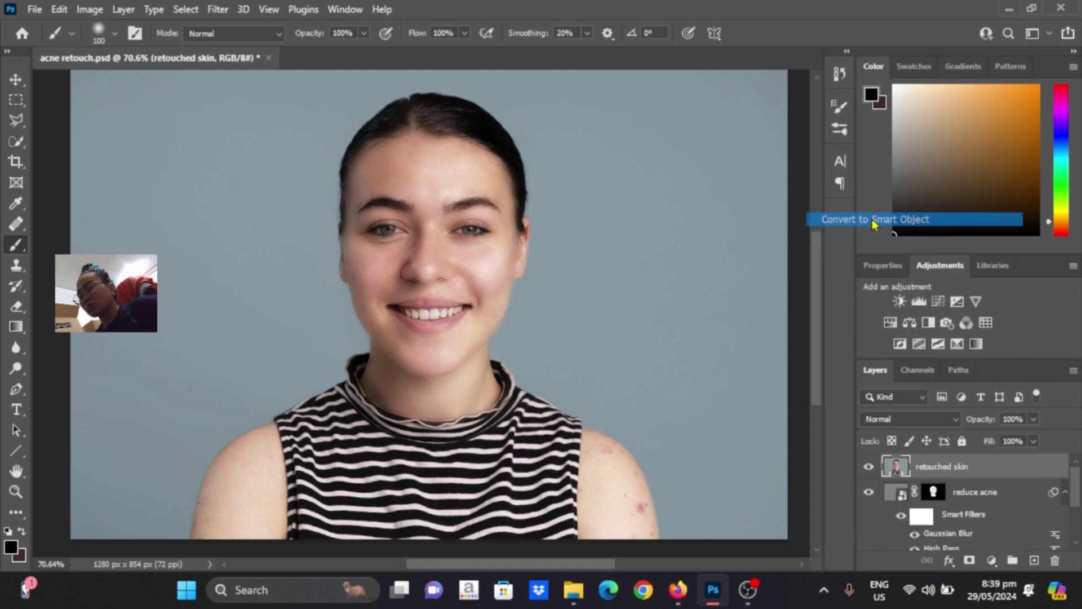
- Open the Camera Raw Filter on the retouched skin smart object and set Texture to 15
click(216, 14)
click(264, 130)
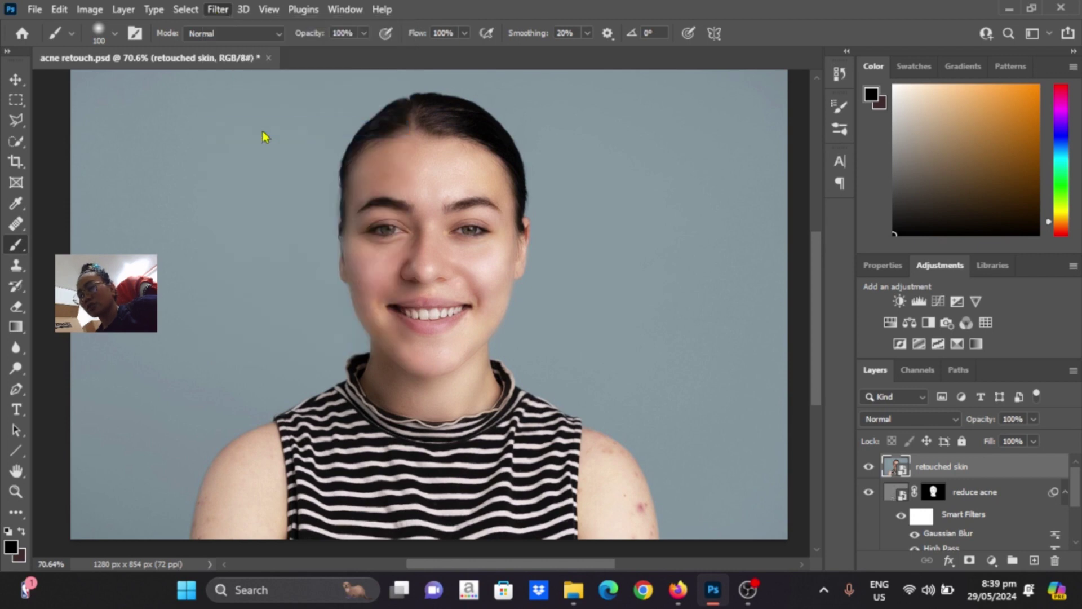
click(708, 560)
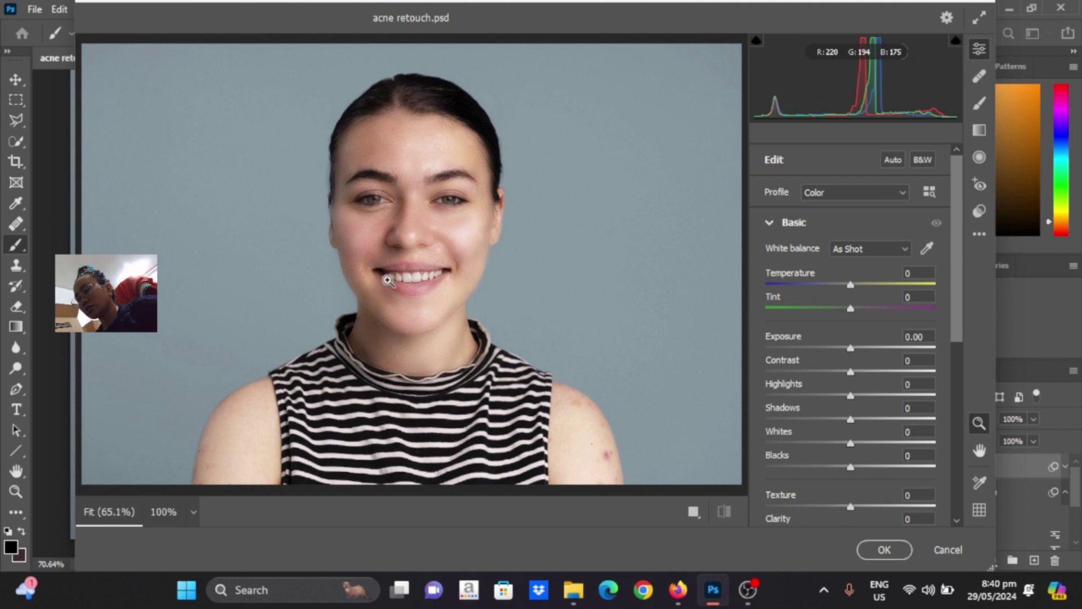
scroll(882, 372, down, 3)
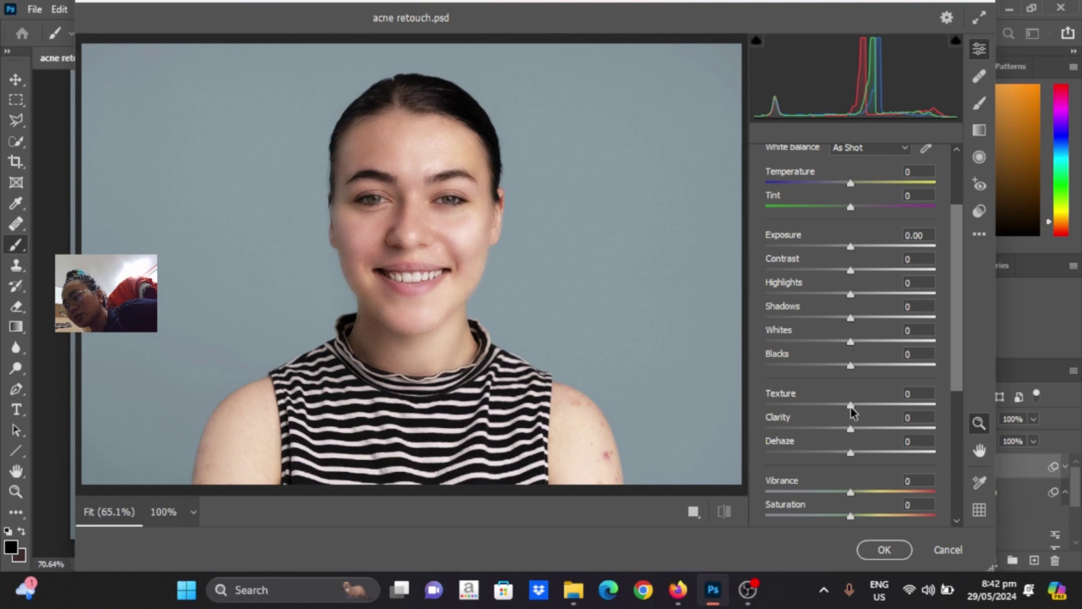
drag(851, 405, 869, 405)
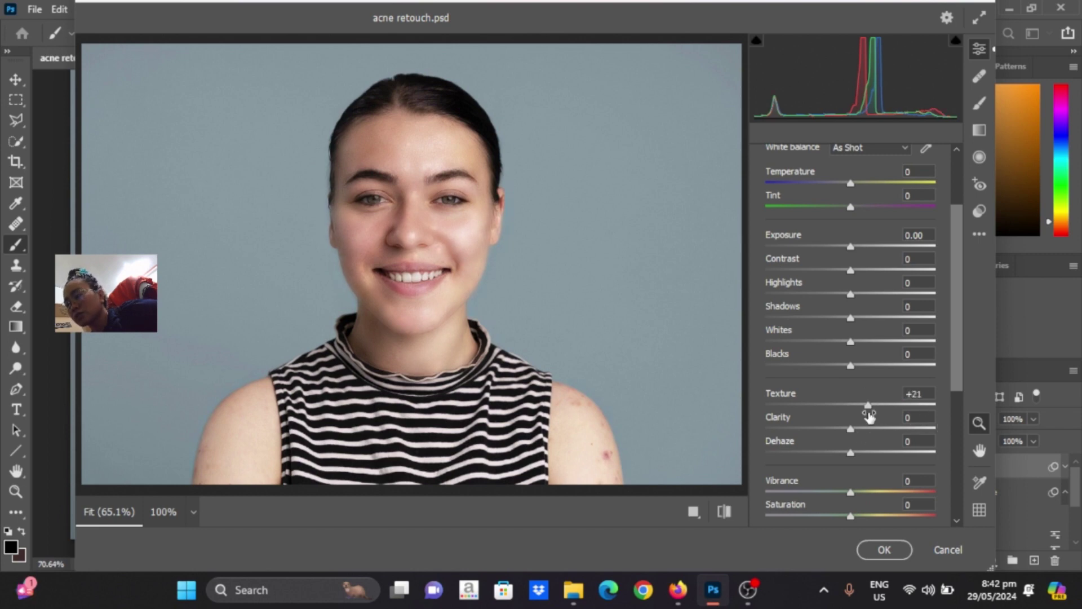
text(15)
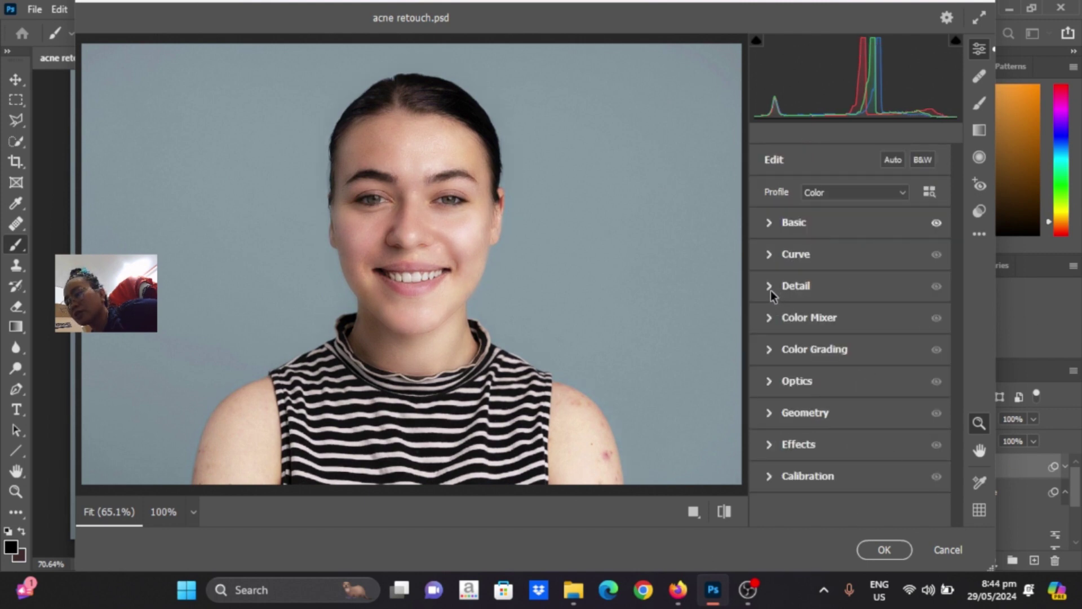
- Apply Camera Raw detail with Sharpening 50, Noise Reduction 75 and Color Noise Reduction 75, and toggle the retouched skin layer to compare
click(770, 290)
drag(767, 326, 823, 333)
drag(767, 356, 826, 406)
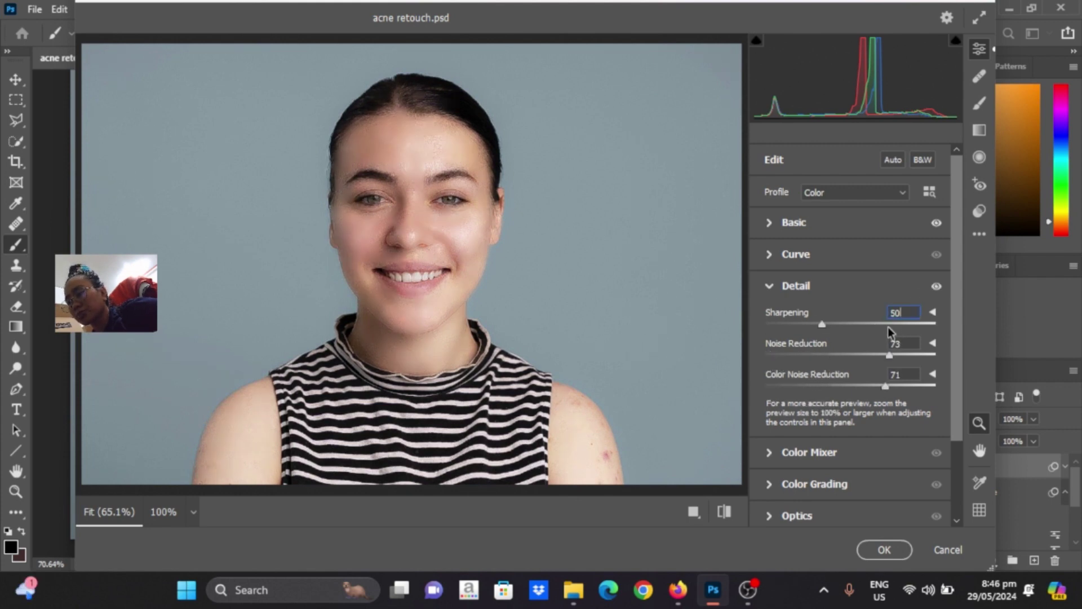
key(Tab)
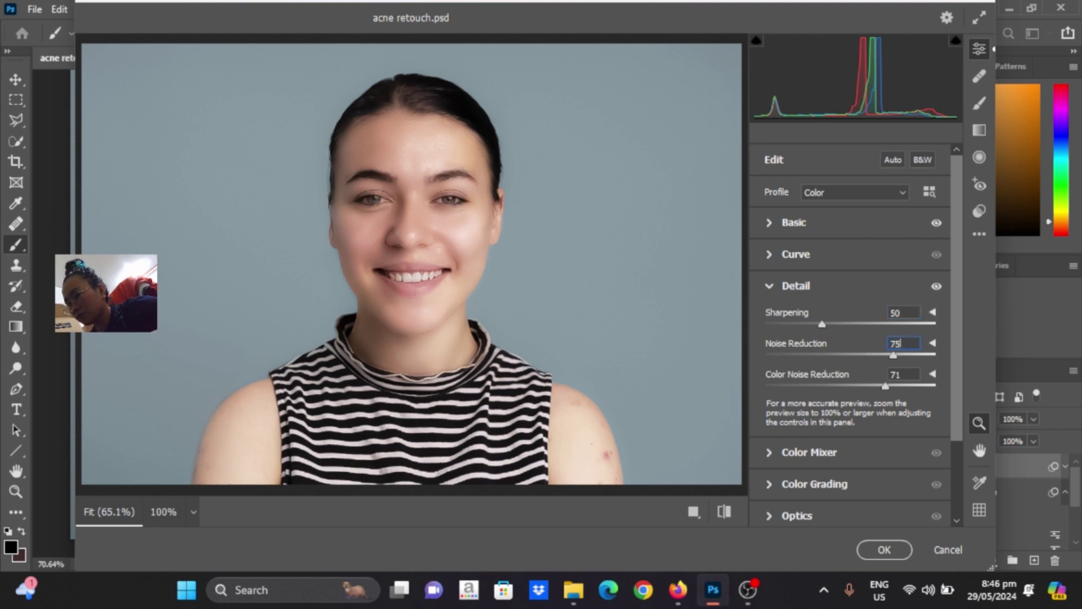
key(Tab)
text(7)
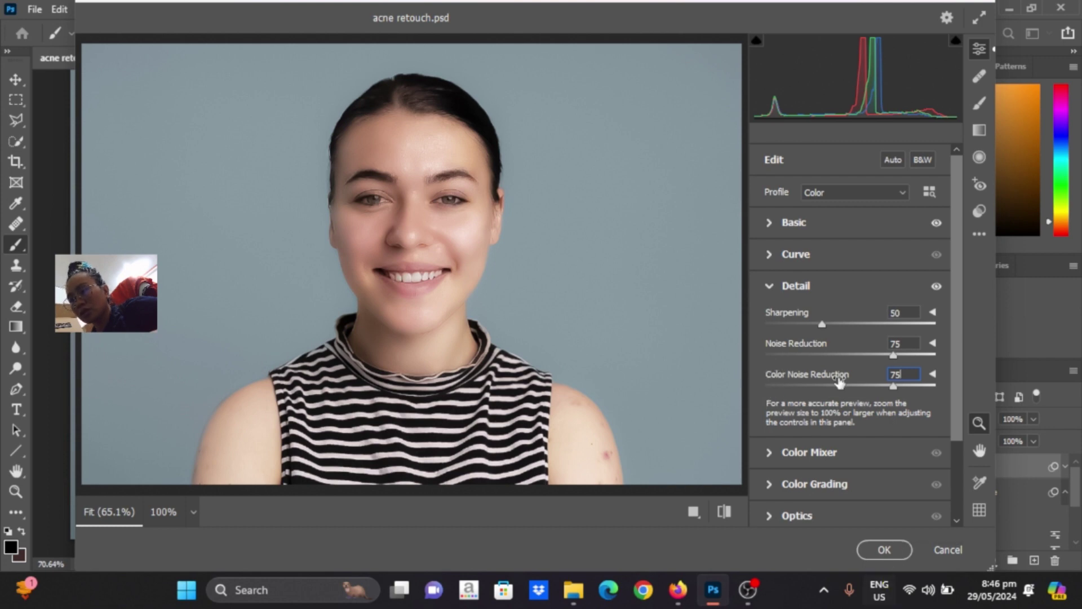
click(885, 551)
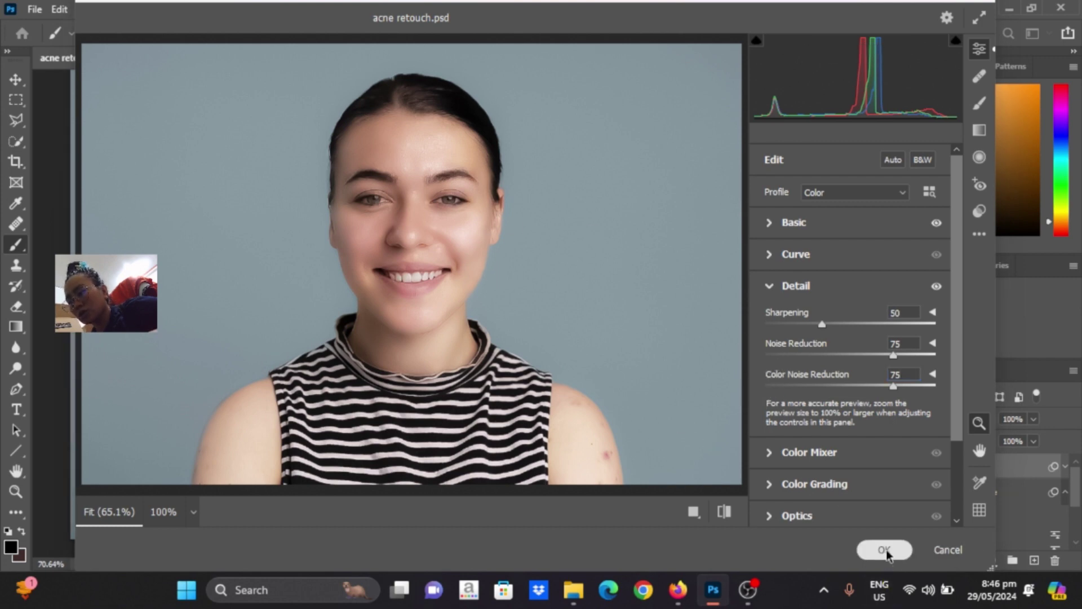
scroll(443, 279, up, 1)
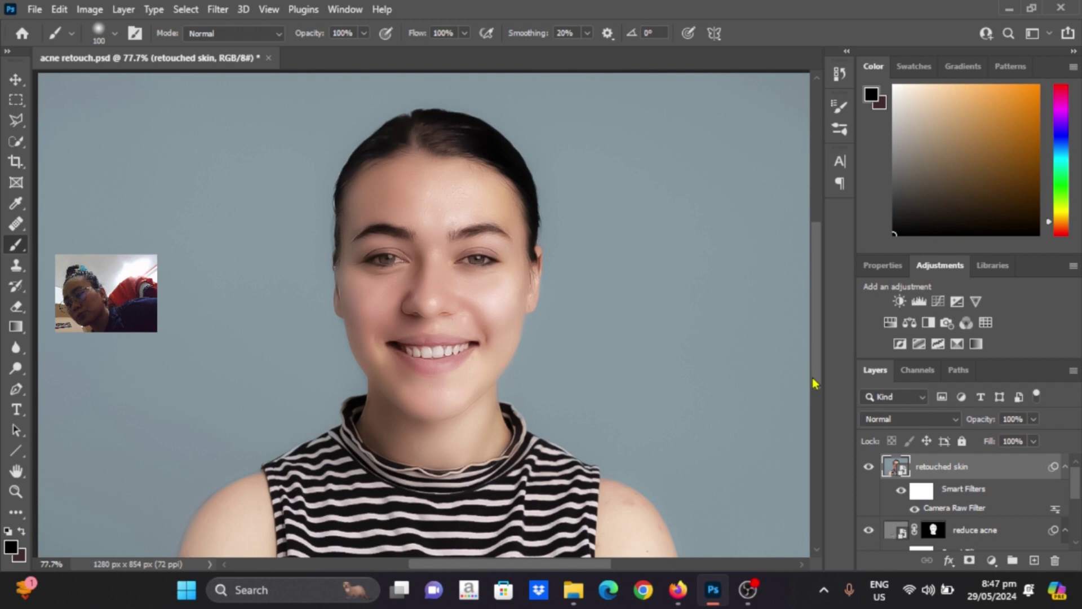
click(869, 468)
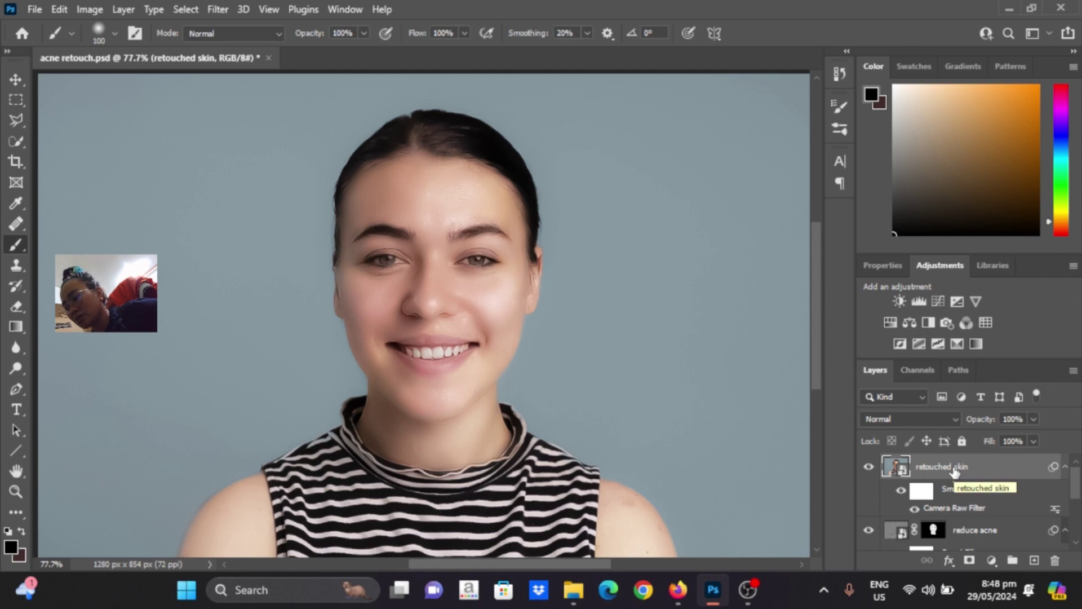
- Add a Curves adjustment layer with raised midtones, name it "light skin" and invert its mask to black
click(992, 561)
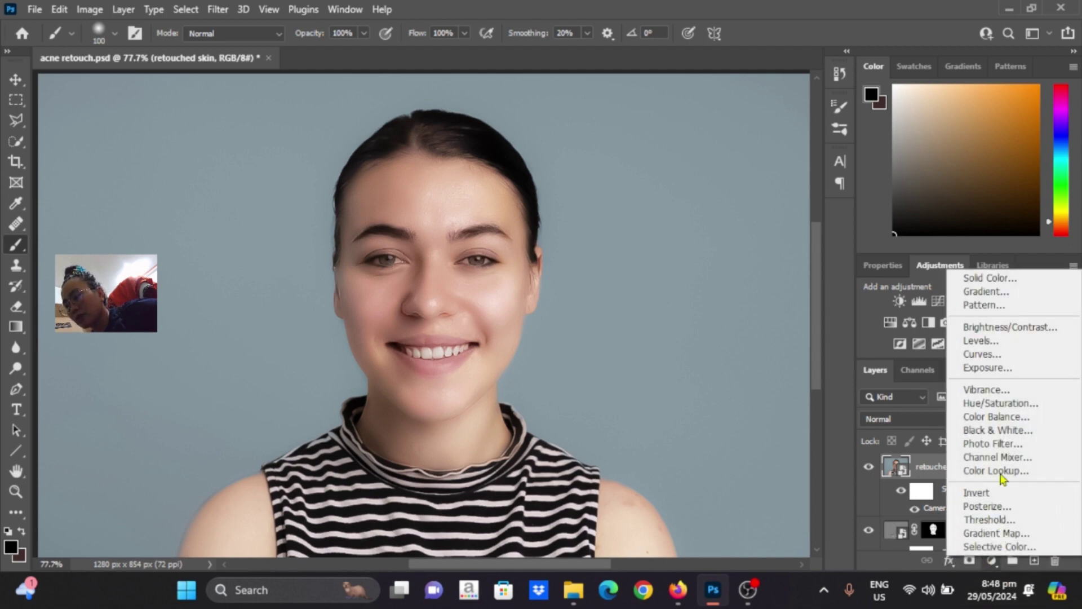
click(982, 355)
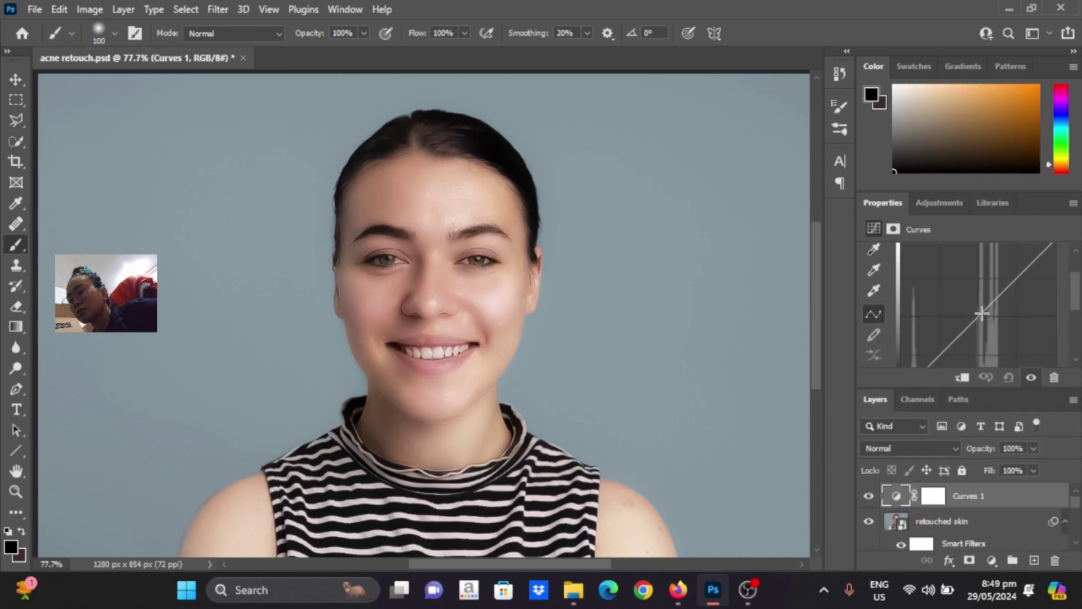
drag(983, 314, 959, 275)
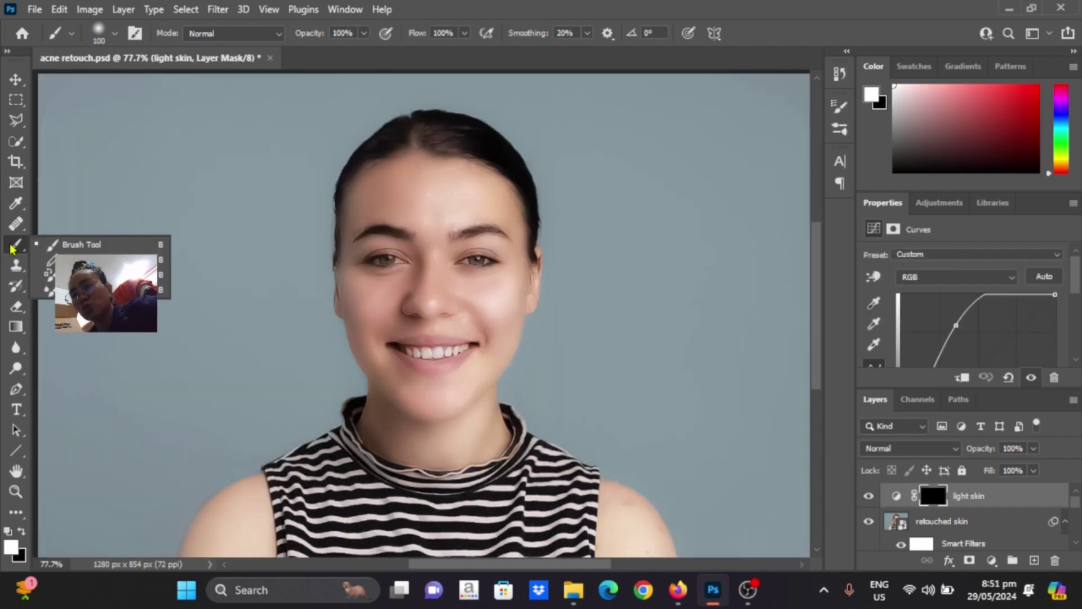
- Choose the Hard Round brush at 100% hardness and reduce its size to 45 px
click(96, 33)
click(111, 246)
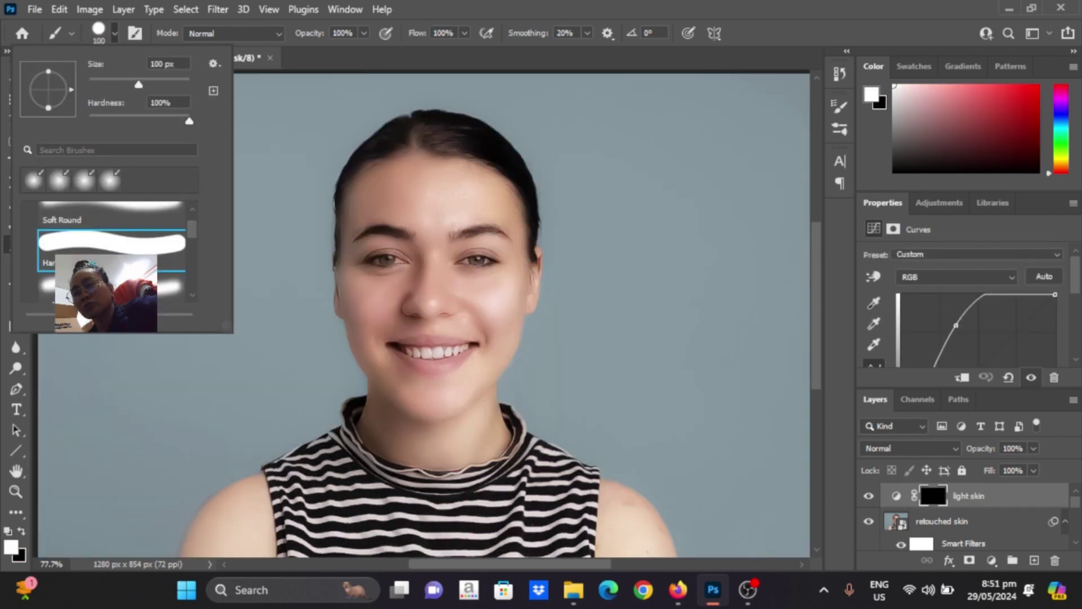
click(449, 208)
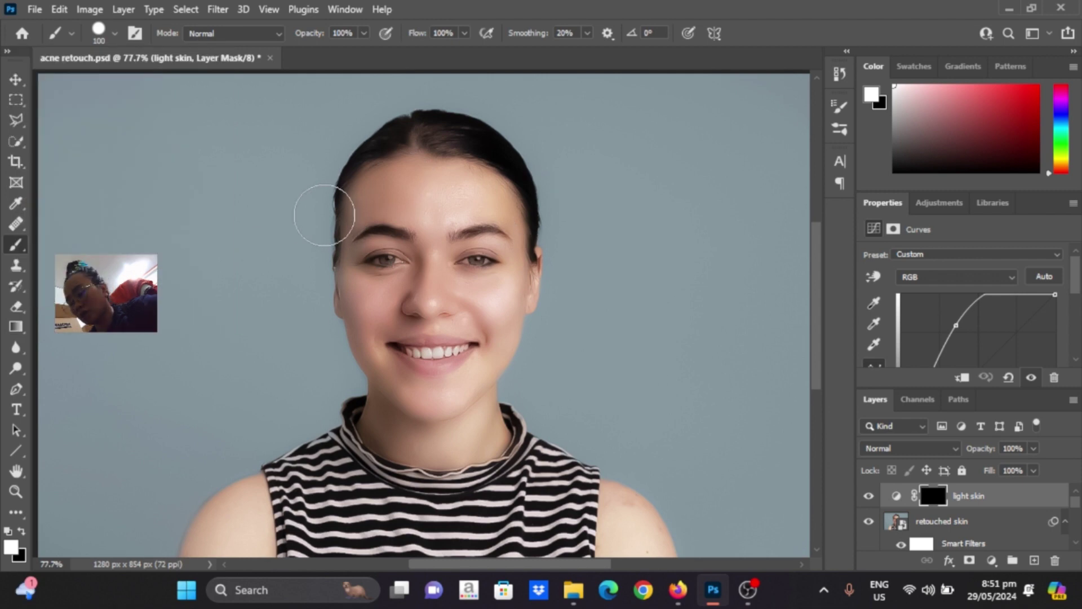
scroll(470, 301, up, 3)
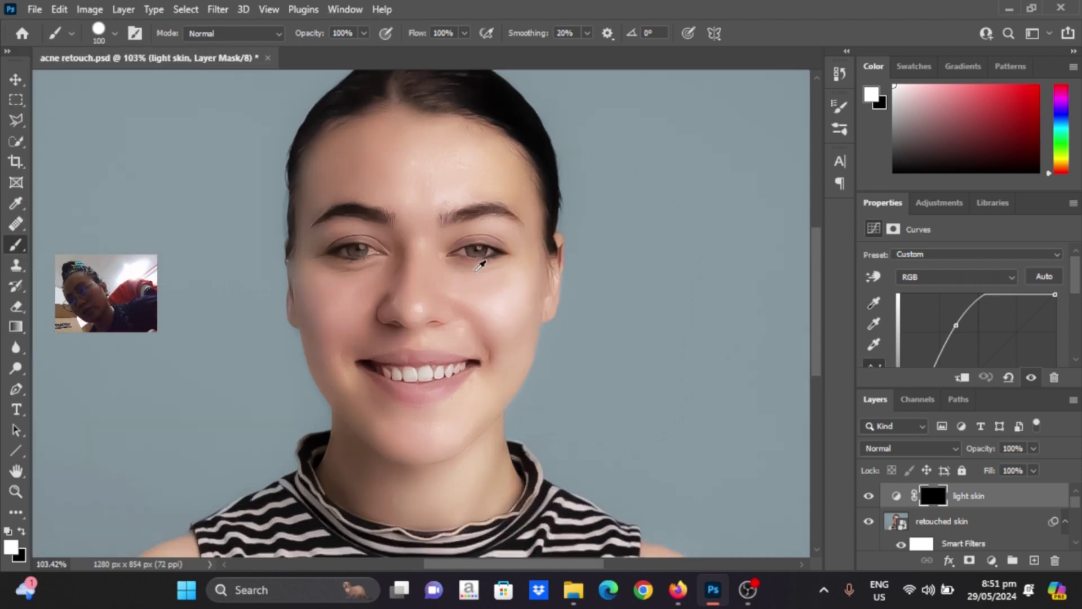
key(bracketleft)
key(bracketleft)
key(bracketleft)
key(bracketleft)
key(bracketleft)
key(bracketleft)
key(bracketleft)
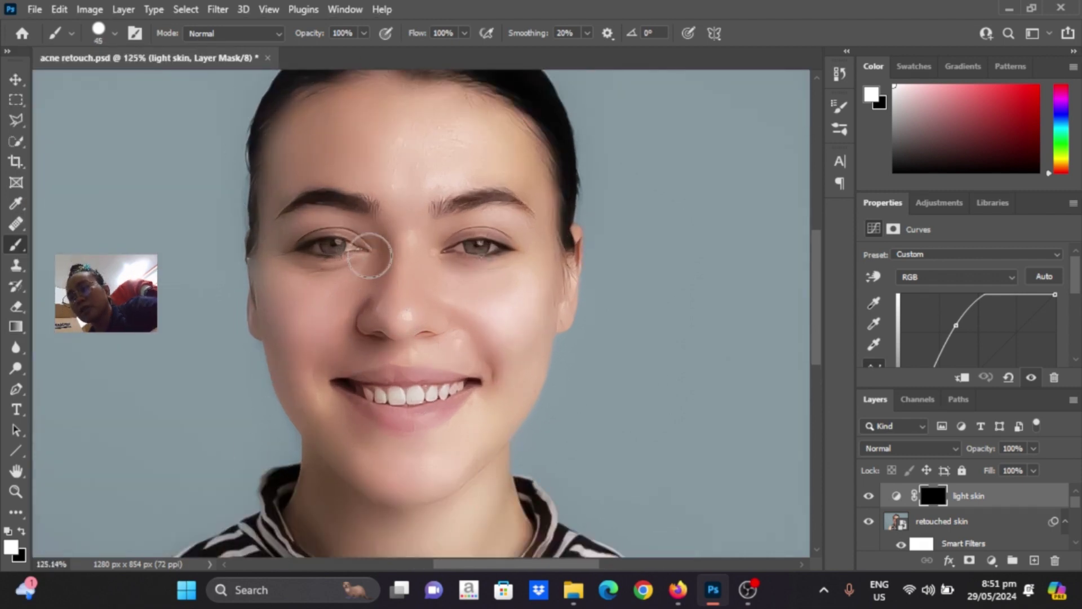
- Paint white strokes on the light skin mask over the left half's forehead, temple and outer cheek, undoing strokes that are too wide
mouse_move(349, 107)
mouse_down()
mouse_move(349, 172)
mouse_move(328, 169)
mouse_move(337, 110)
mouse_move(293, 182)
mouse_up()
key(ctrl+z)
key(bracketleft)
key(bracketleft)
key(bracketleft)
key(ctrl+z)
mouse_move(267, 158)
mouse_down()
mouse_move(272, 210)
mouse_move(276, 201)
mouse_move(265, 252)
mouse_up()
key(ctrl+z)
key(bracketleft)
key(bracketleft)
drag(265, 256, 265, 338)
key(ctrl+z)
key(bracketright)
key(bracketright)
mouse_move(264, 277)
mouse_down()
mouse_move(264, 325)
mouse_move(303, 410)
mouse_up()
- Paint finer white strokes on the light skin mask around the left-hand eye, nose, mouth and cheek, shrinking the brush to 10 px
key(alt+bracketleft)
click(288, 371)
click(520, 239)
key(ctrl+z)
click(933, 495)
drag(296, 281, 331, 298)
drag(271, 264, 285, 318)
key(bracketleft)
drag(383, 223, 367, 305)
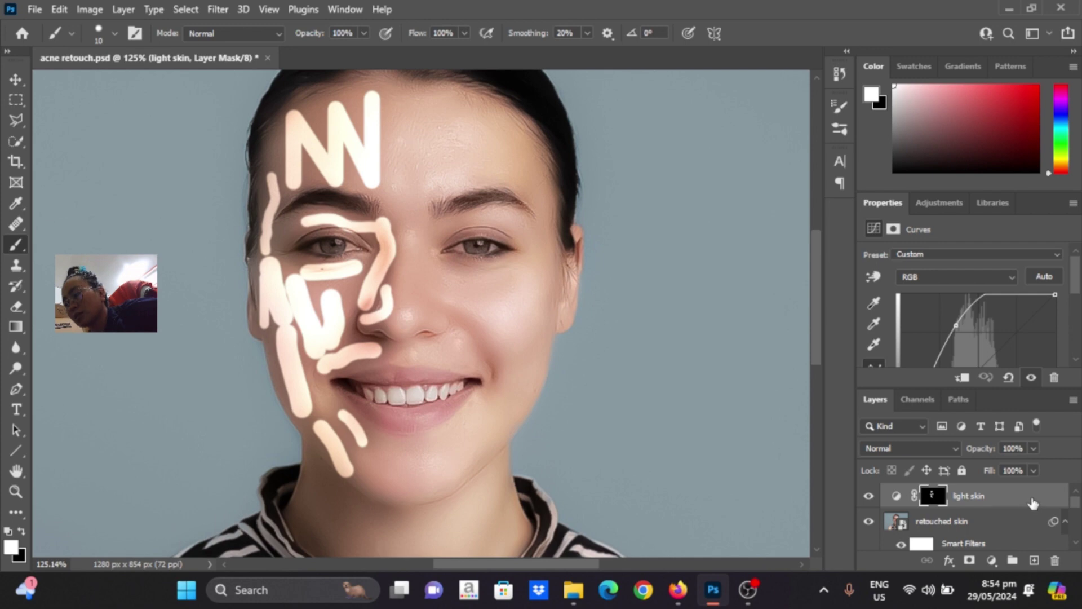
- Add a second Curves adjustment layer above light skin and pull its midtones down to darken the image
click(991, 561)
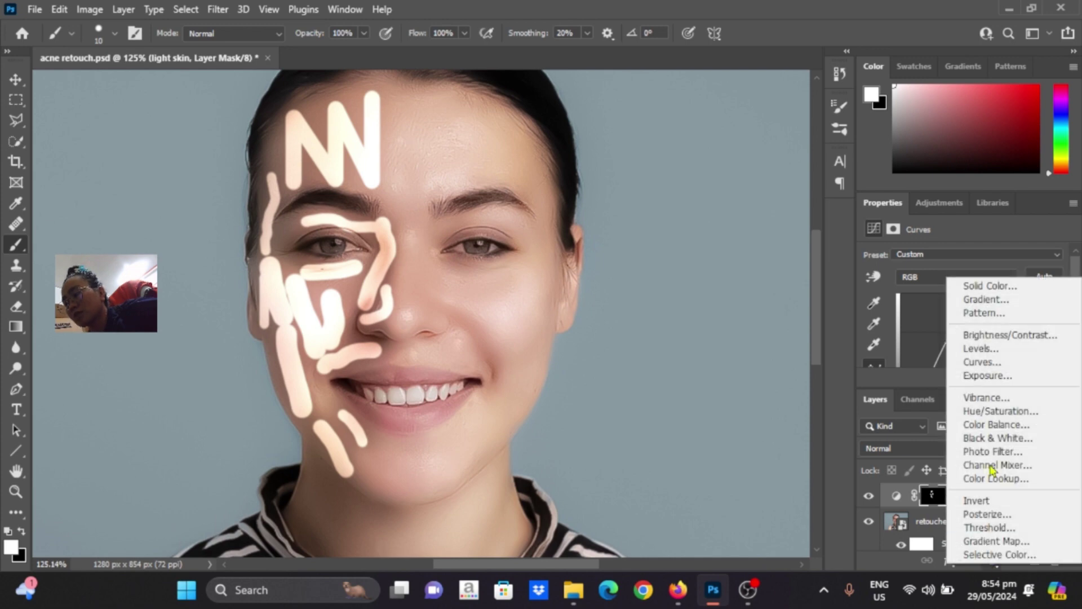
click(983, 372)
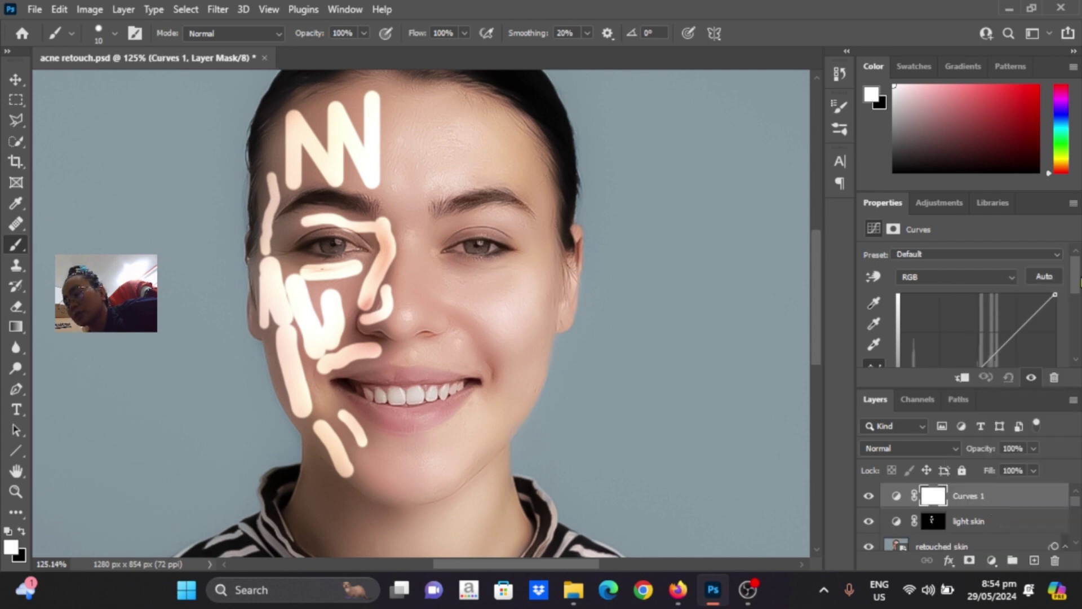
scroll(1081, 282, down, 2)
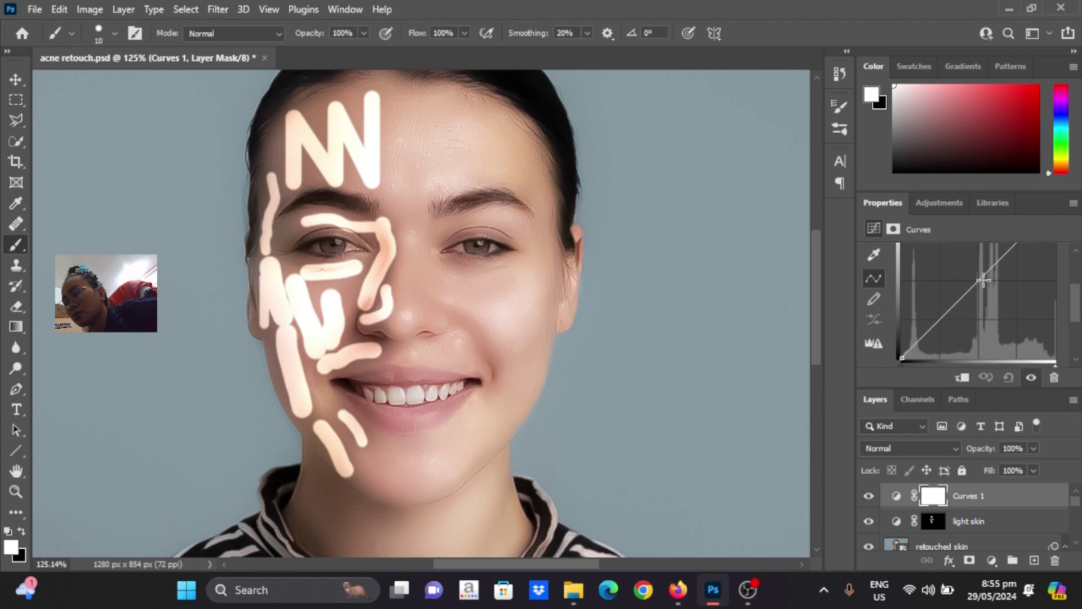
drag(984, 280, 1005, 307)
- Rename the darkening Curves layer "dark skin" and invert its mask to black
double_click(972, 495)
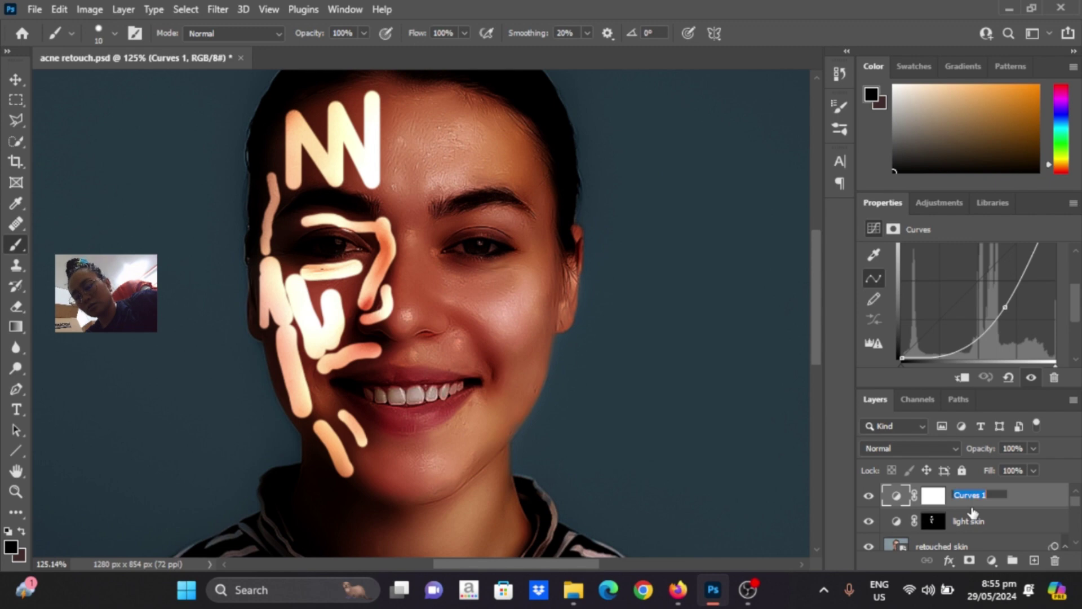
text(dark skin)
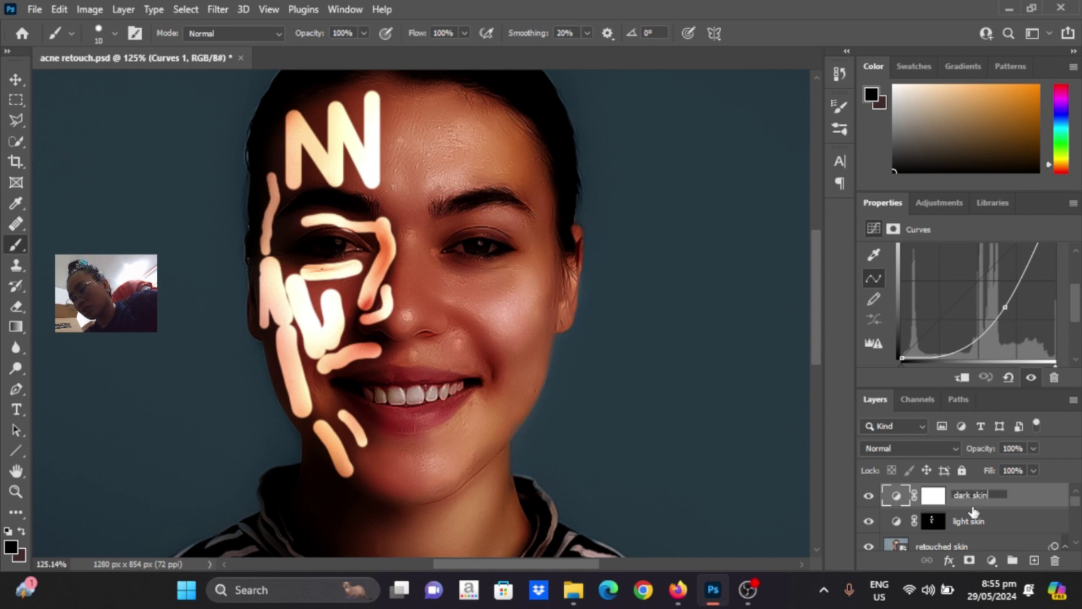
key(Return)
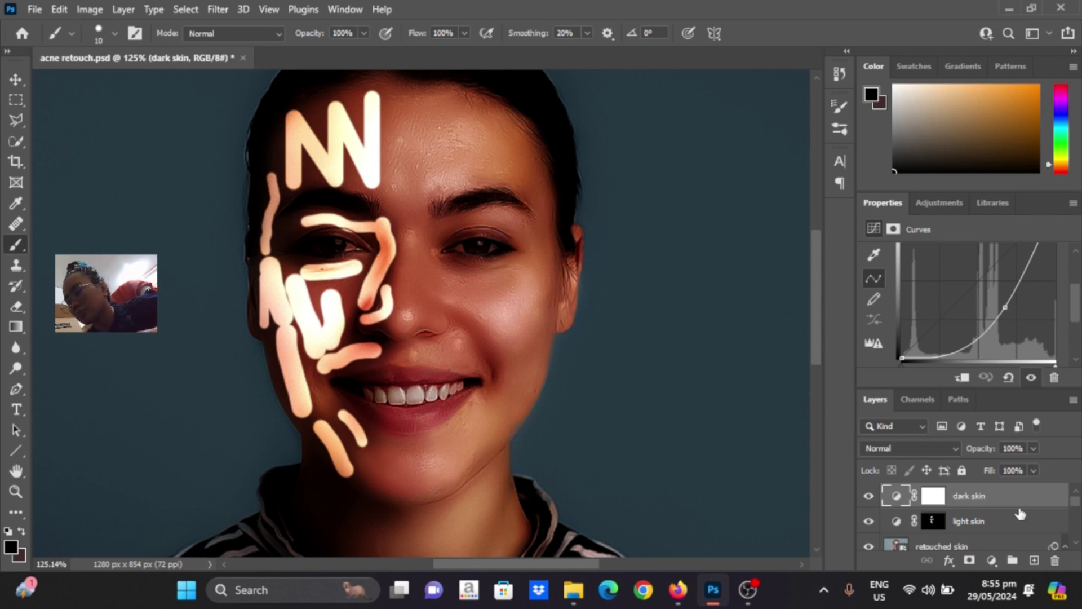
click(933, 496)
key(ctrl+i)
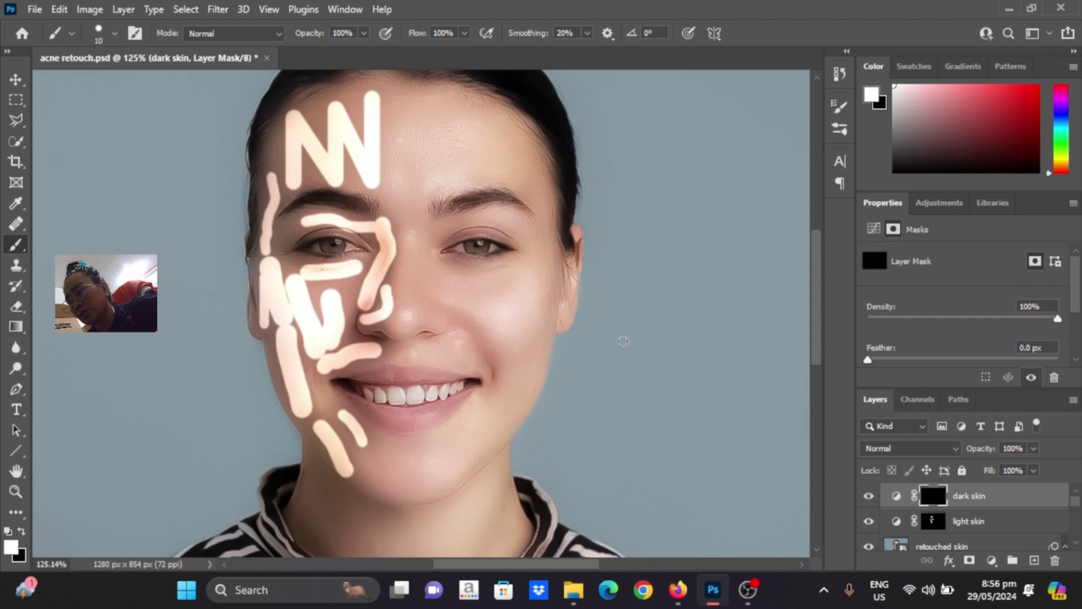
- Paint contour strokes on the dark skin mask down the face's centre line and across the right half's forehead, eye, cheek and jaw
mouse_move(434, 100)
mouse_down()
mouse_move(506, 126)
mouse_move(557, 274)
mouse_move(545, 336)
mouse_move(416, 496)
mouse_up()
mouse_move(416, 100)
mouse_down()
mouse_move(416, 316)
mouse_move(513, 291)
mouse_up()
drag(468, 326, 530, 312)
drag(437, 145, 510, 160)
drag(437, 172, 505, 176)
drag(463, 220, 524, 228)
drag(442, 354, 514, 351)
drag(530, 279, 546, 258)
drag(466, 430, 410, 450)
drag(409, 466, 410, 500)
- Add white strokes to the light skin mask along the left and middle of the neck
drag(314, 381, 297, 451)
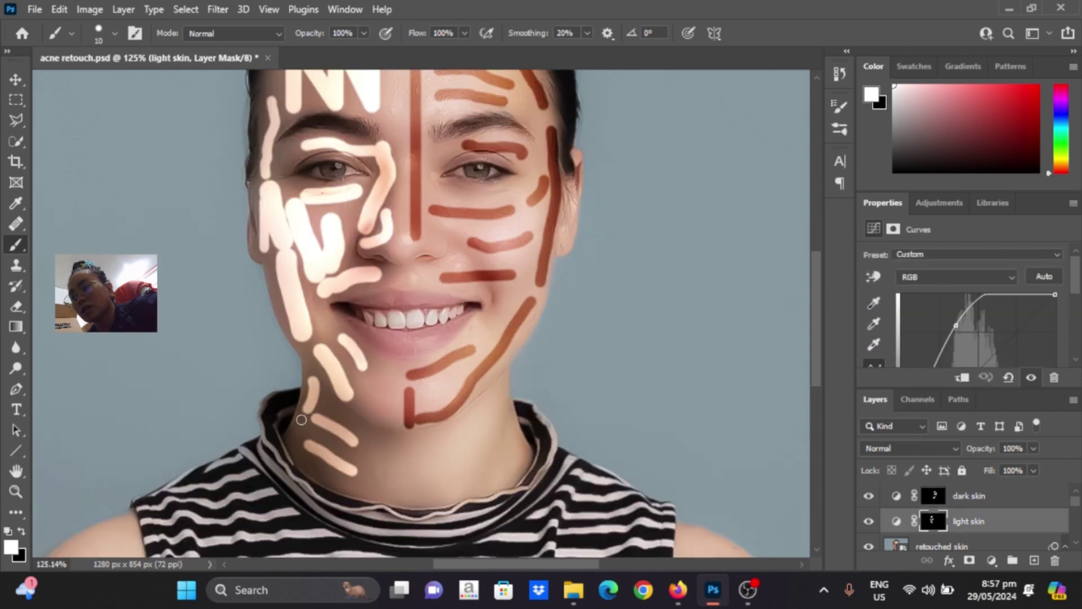
drag(341, 408, 362, 426)
drag(372, 457, 363, 479)
drag(389, 441, 395, 479)
click(312, 467)
scroll(558, 445, up, 3)
scroll(620, 447, down, 2)
scroll(712, 449, up, 2)
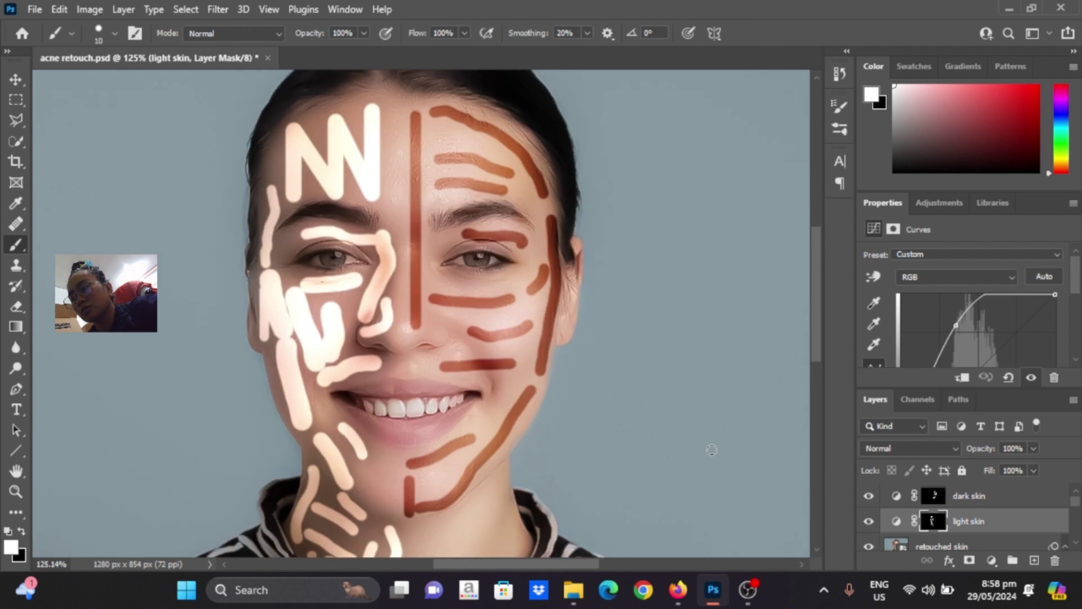
- Show the light skin mask's properties and set its Feather to 200 px
click(354, 13)
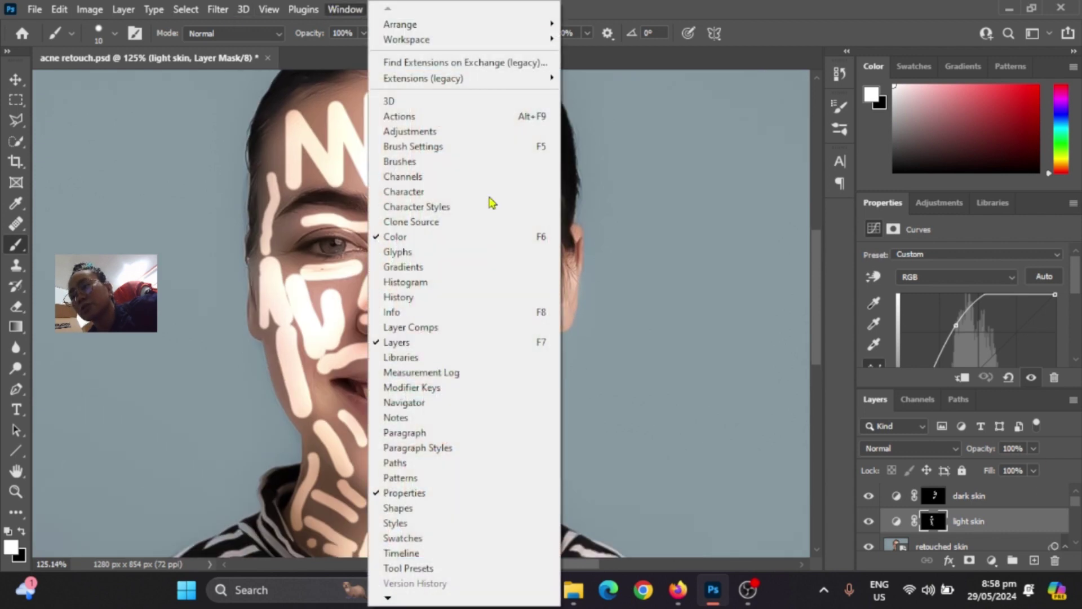
click(406, 495)
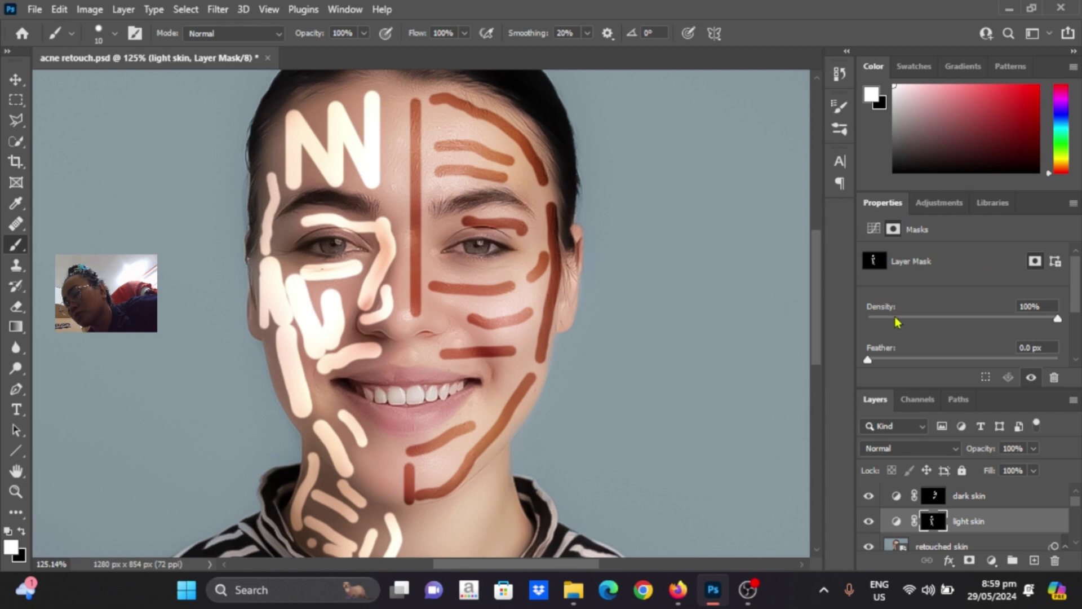
click(345, 10)
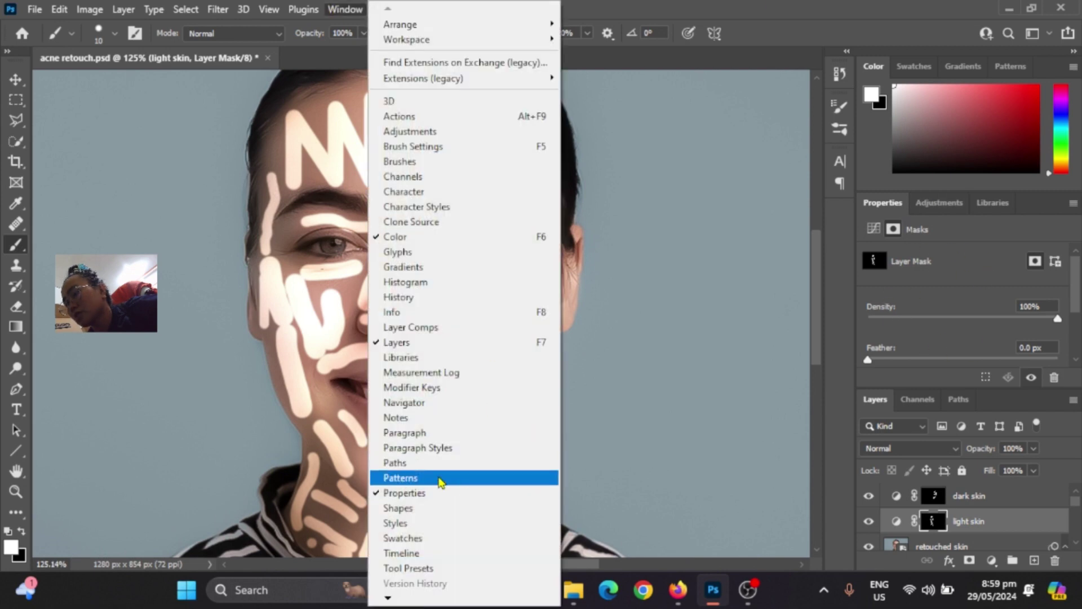
click(417, 496)
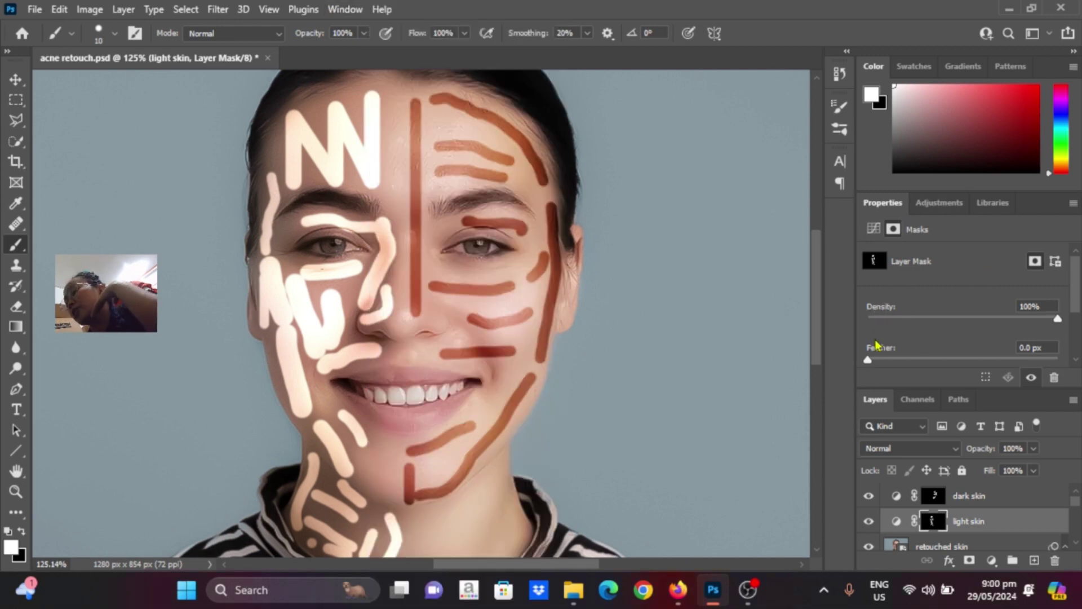
drag(868, 359, 1013, 367)
click(1038, 349)
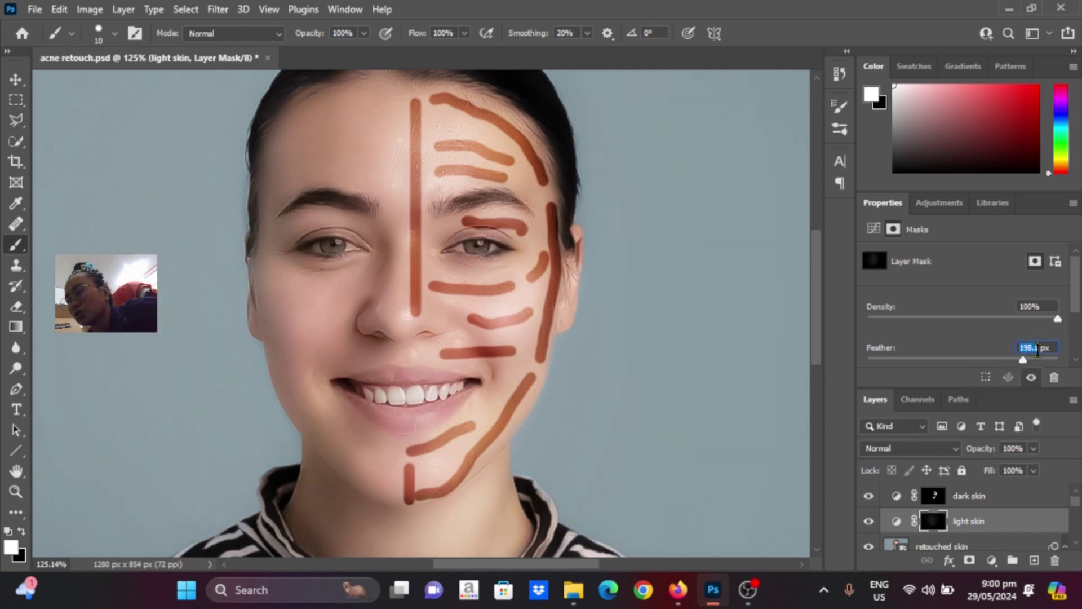
text(200)
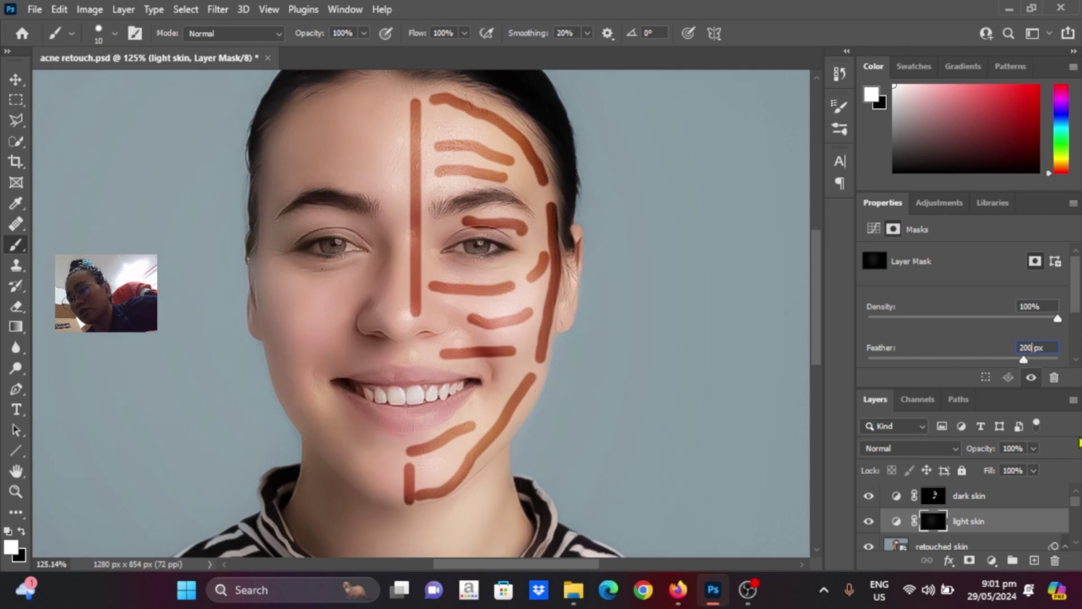
- Select the dark skin layer and feather its mask to blend the contour strokes
click(996, 500)
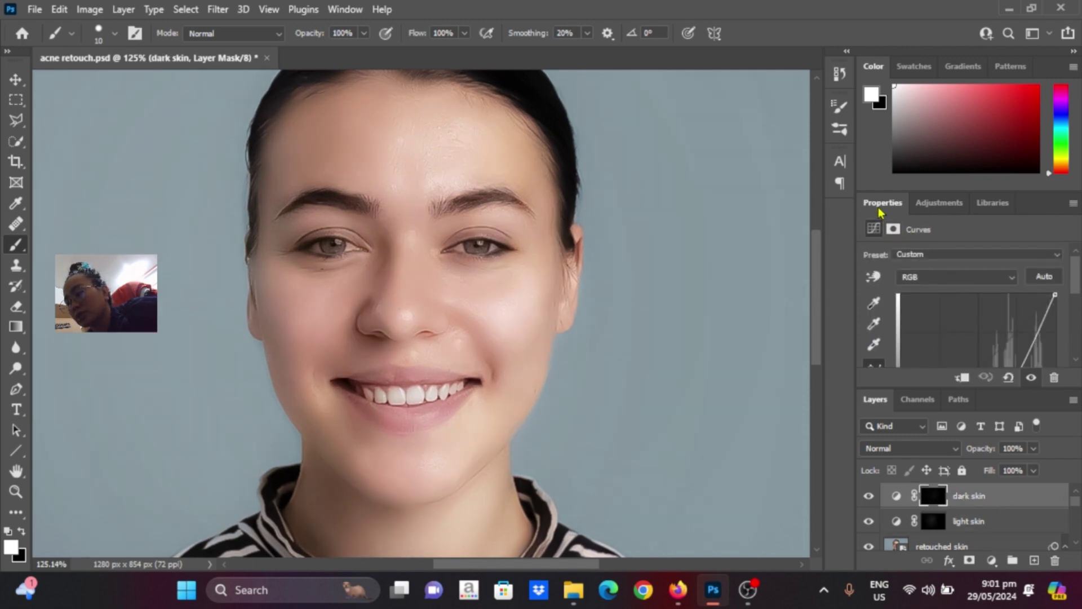
- Set the light skin mask's Feather to 200 px in the mask properties and switch to the Move tool
click(893, 229)
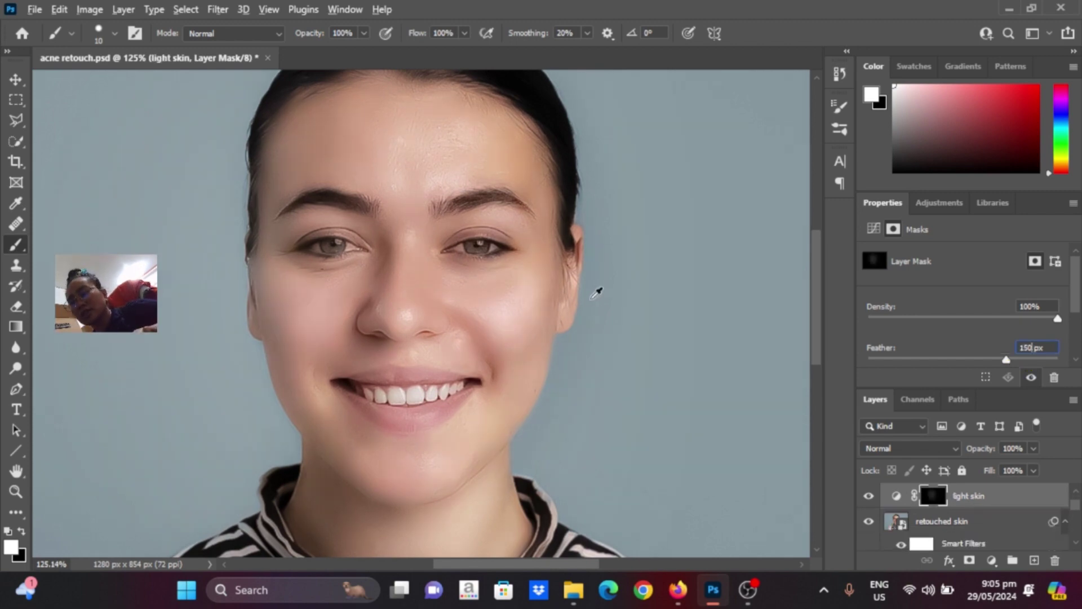
key(v)
scroll(750, 350, down, 4)
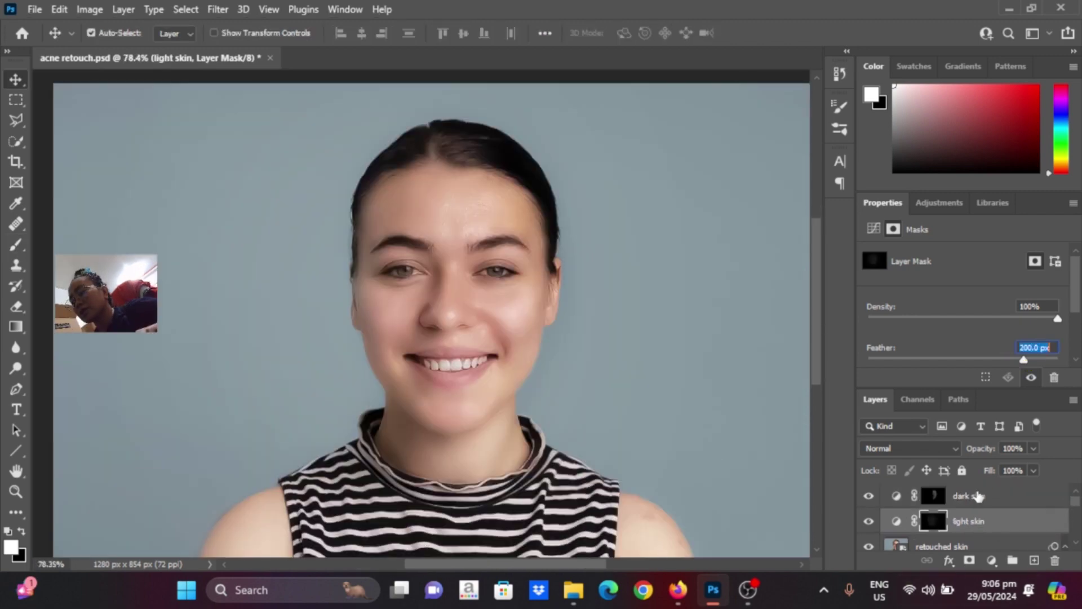
- Select the dark skin and light skin adjustment layers together and put them in a new group
click(976, 498)
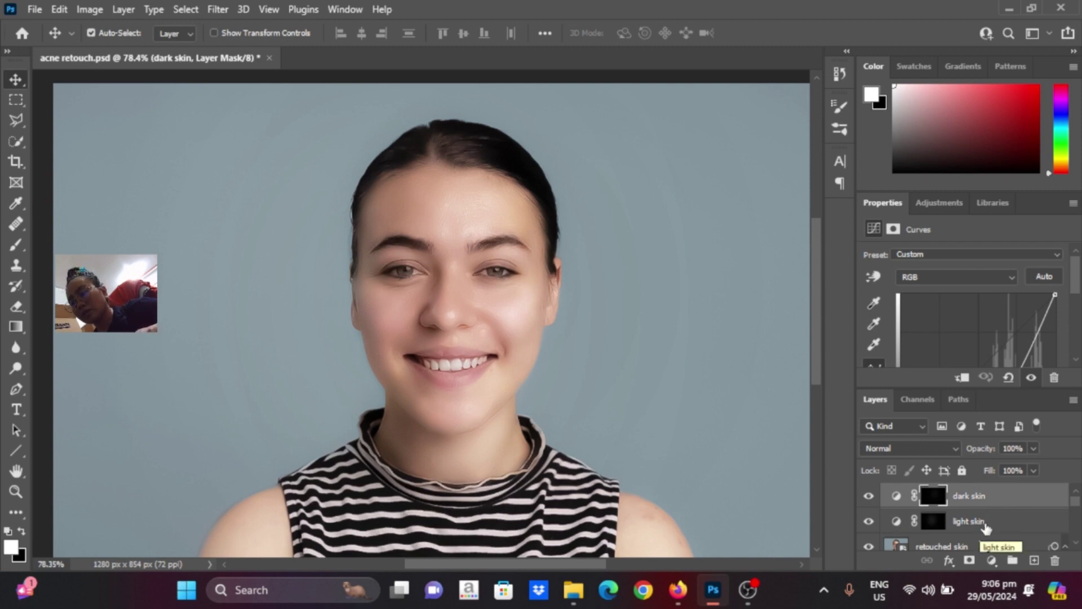
shift+click(989, 524)
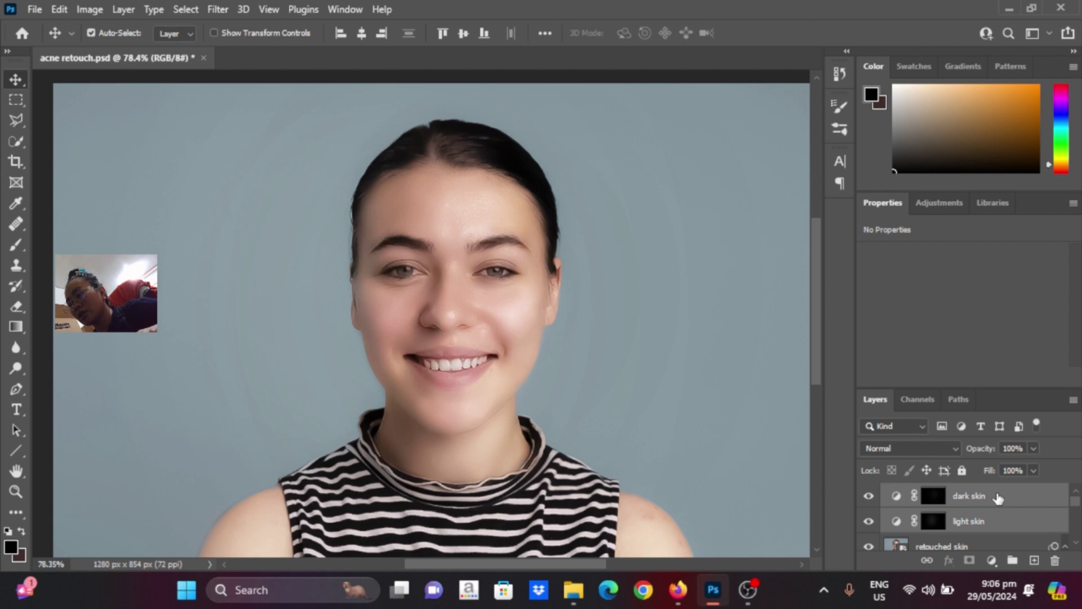
drag(997, 497, 1013, 561)
- Toggle the new group's visibility repeatedly to compare the face with and without the contouring
click(868, 494)
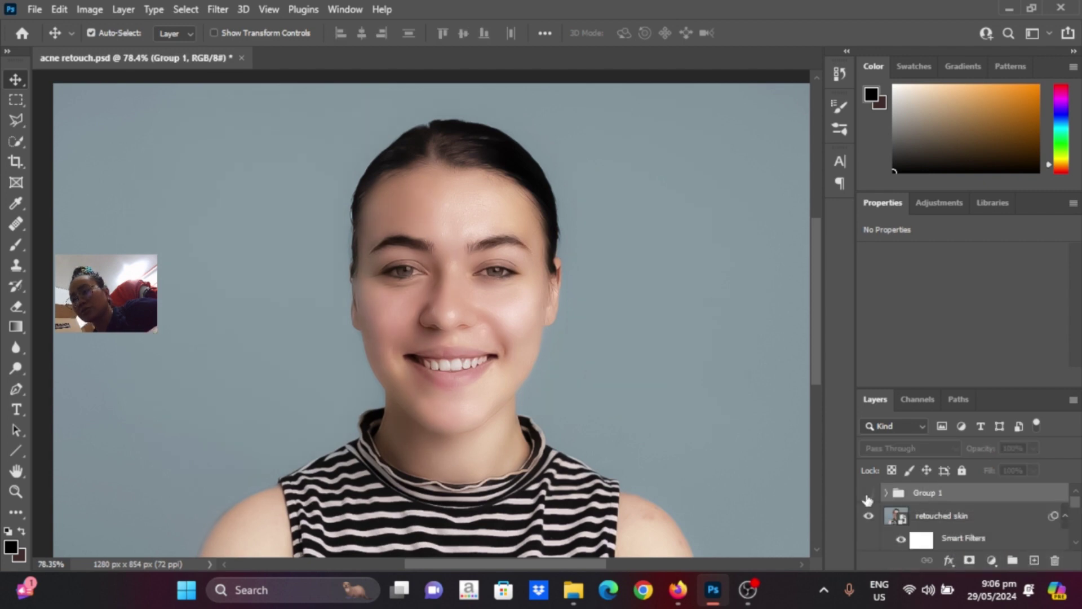
click(869, 494)
click(868, 494)
click(869, 497)
click(868, 497)
click(868, 497)
click(868, 497)
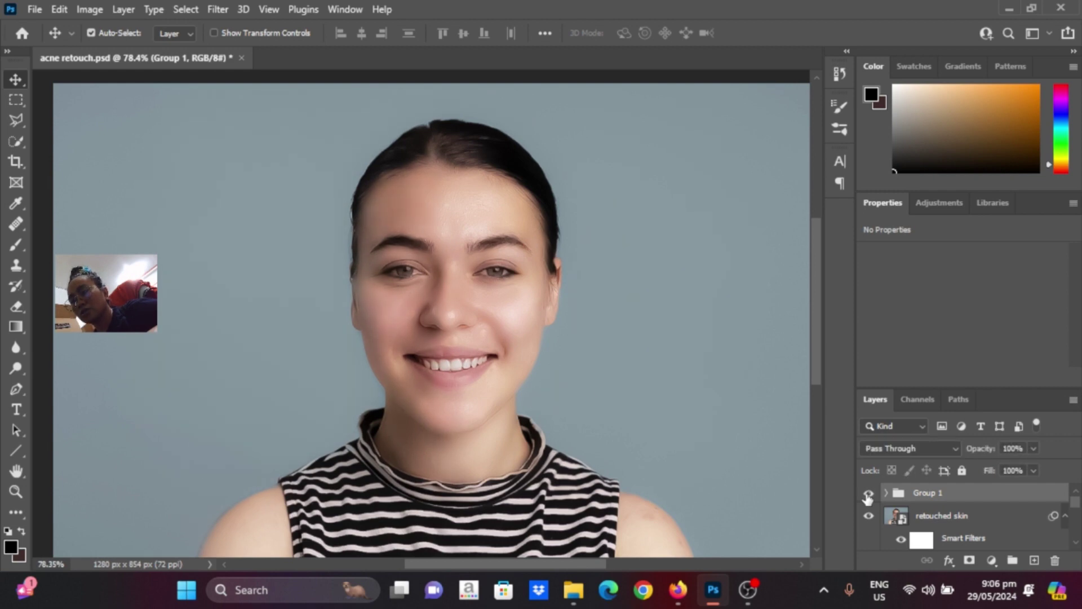
click(869, 498)
click(868, 496)
click(868, 496)
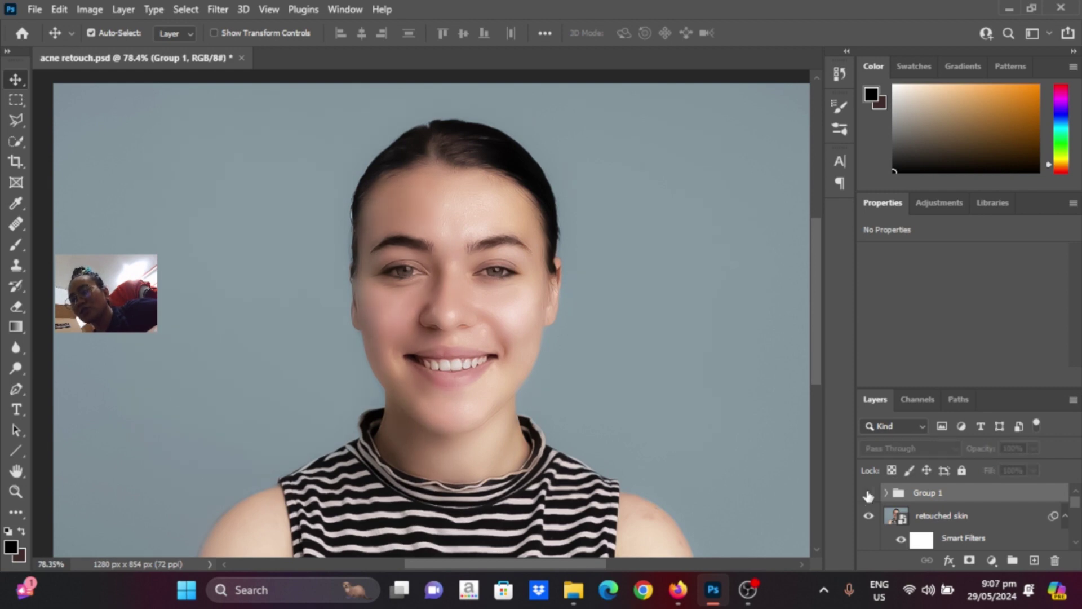
click(868, 496)
click(868, 496)
click(868, 494)
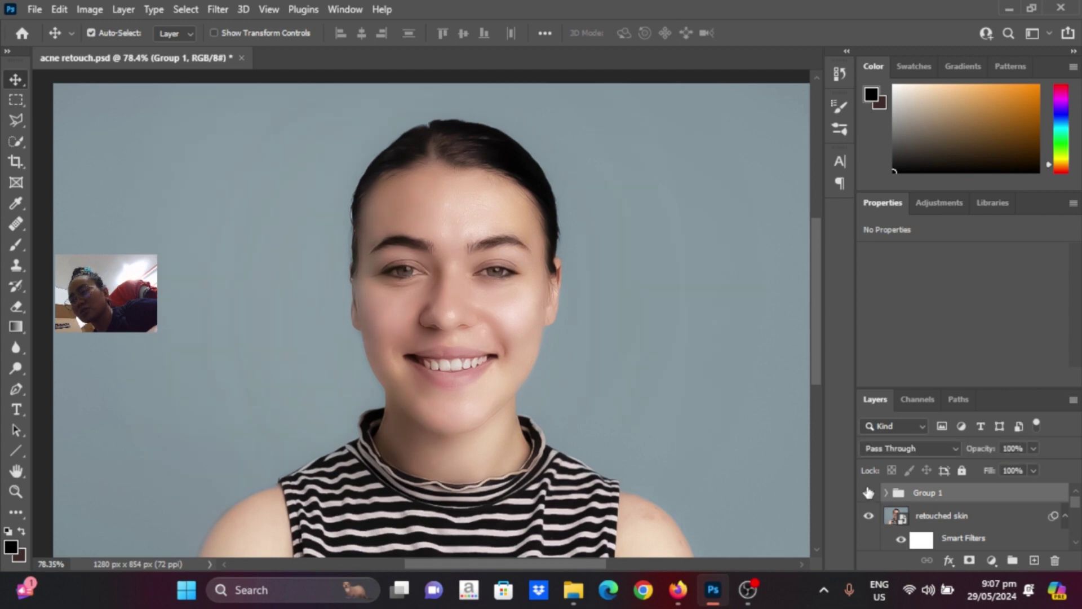
- Rename the group holding the two contour layers as "even skin"
double_click(927, 494)
text(even skin)
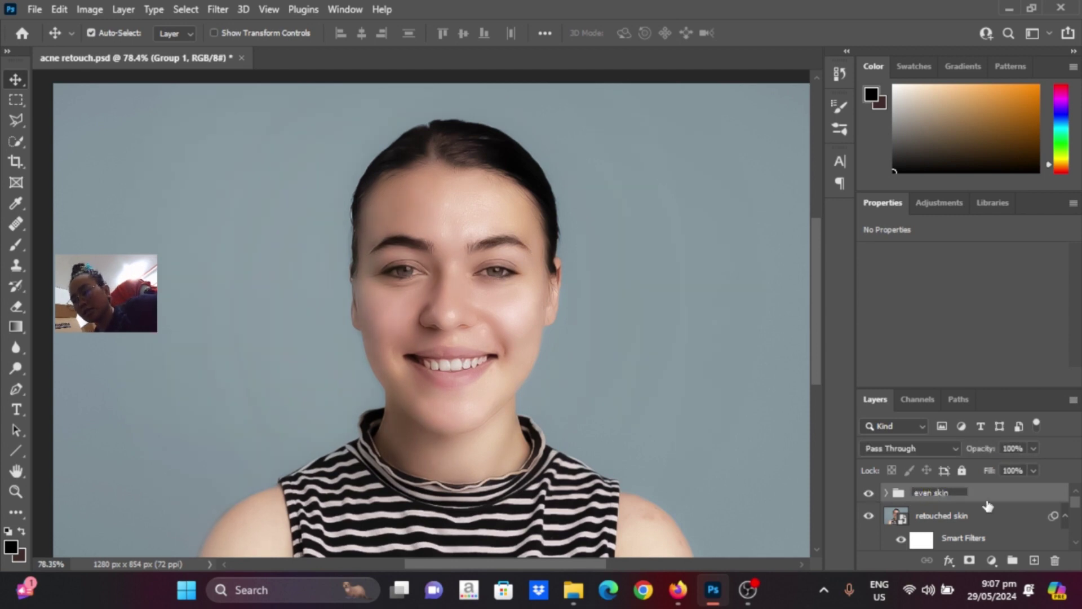
key(Return)
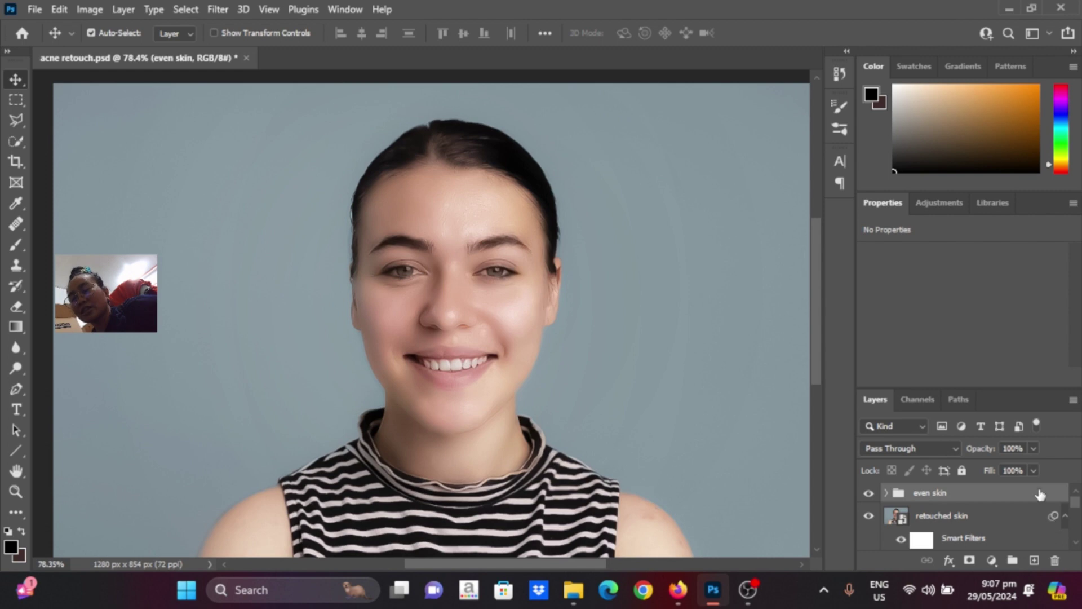
- Add a Solid Color fill layer in pure red (ff0000) directly above the retouched skin layer
scroll(441, 421, up, 4)
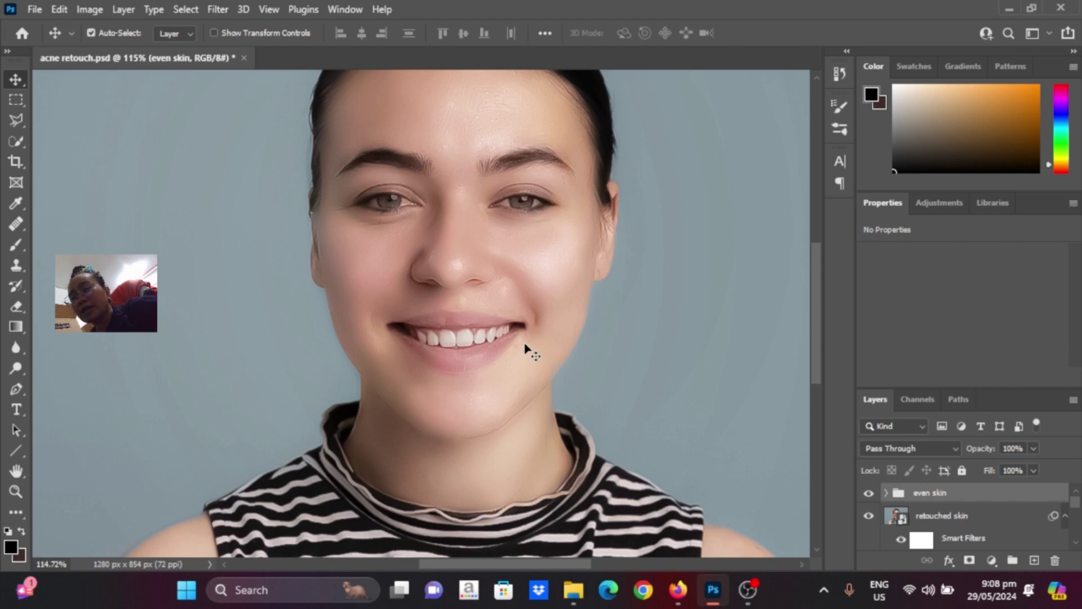
click(952, 517)
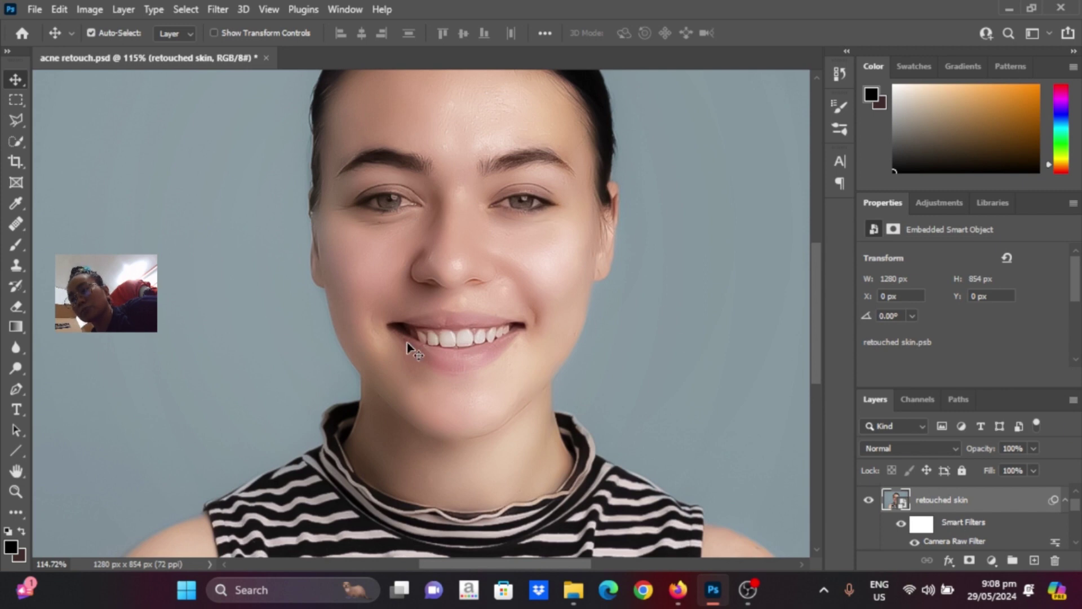
click(992, 561)
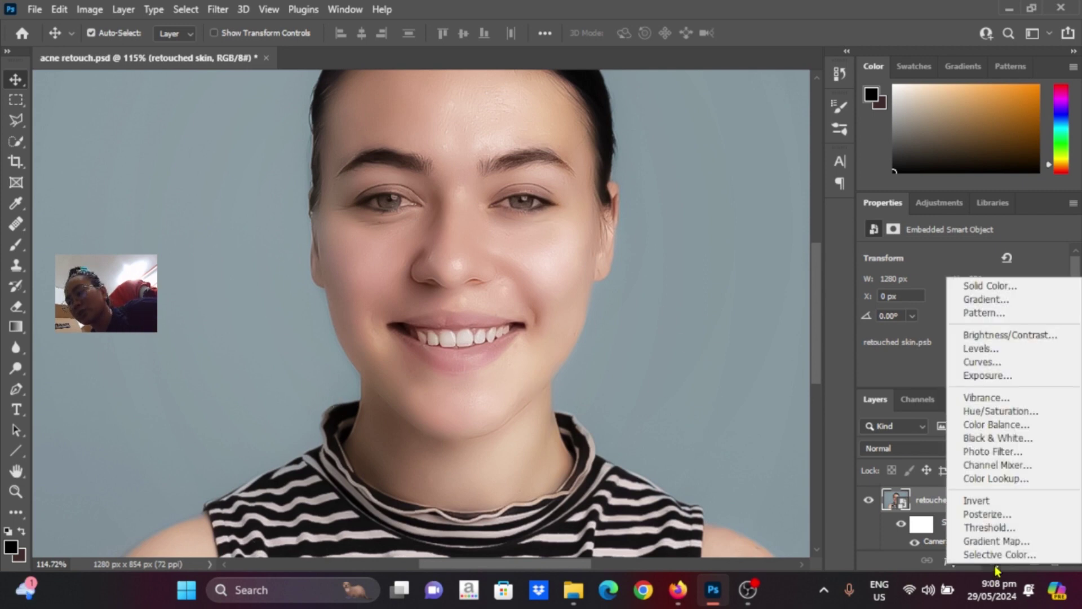
click(987, 286)
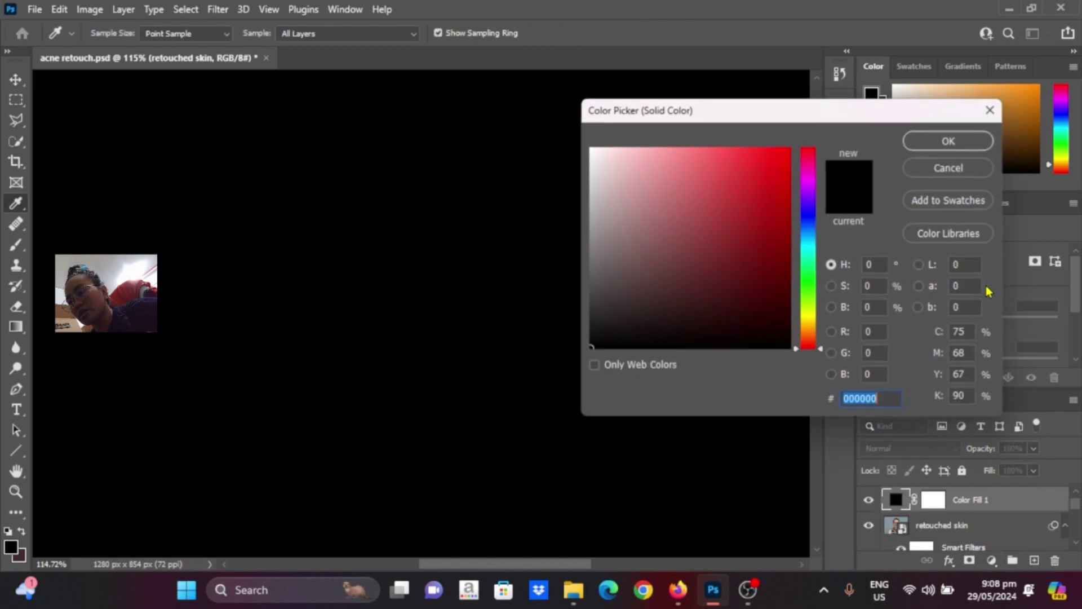
drag(874, 109, 898, 249)
mouse_move(619, 485)
mouse_down()
mouse_move(715, 406)
mouse_move(842, 249)
mouse_up()
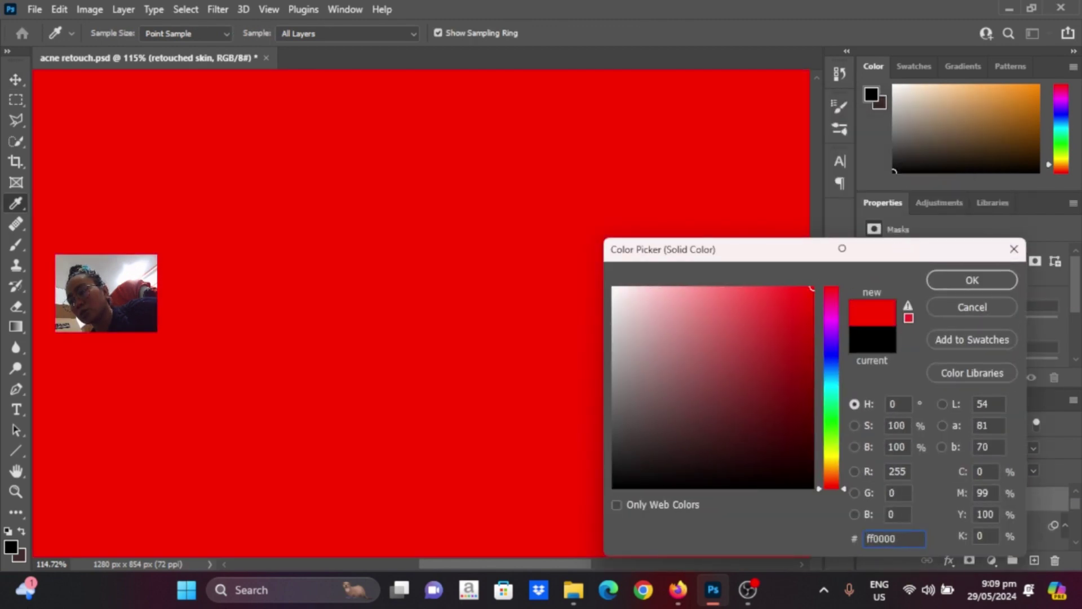
click(974, 281)
- Set the red fill layer's blend mode to Multiply and its opacity to 50%
click(947, 451)
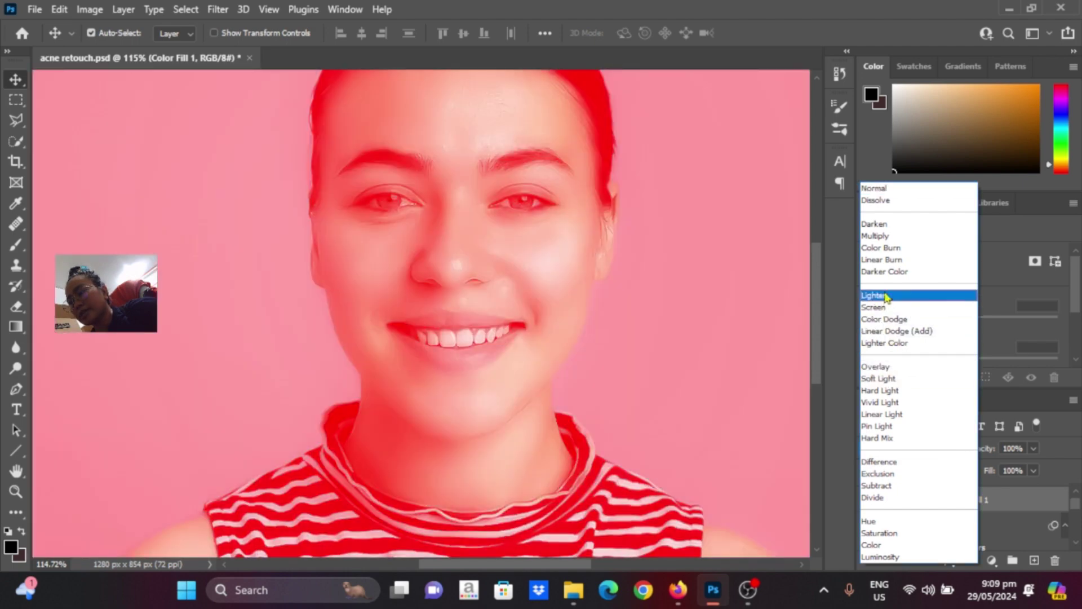
click(875, 236)
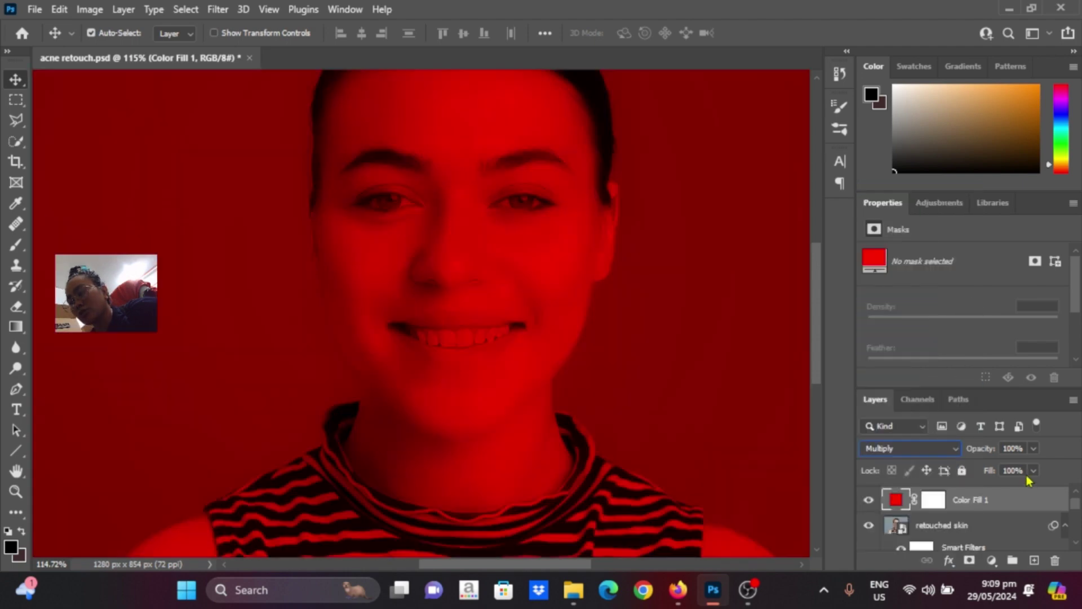
click(1033, 450)
drag(1003, 468, 988, 468)
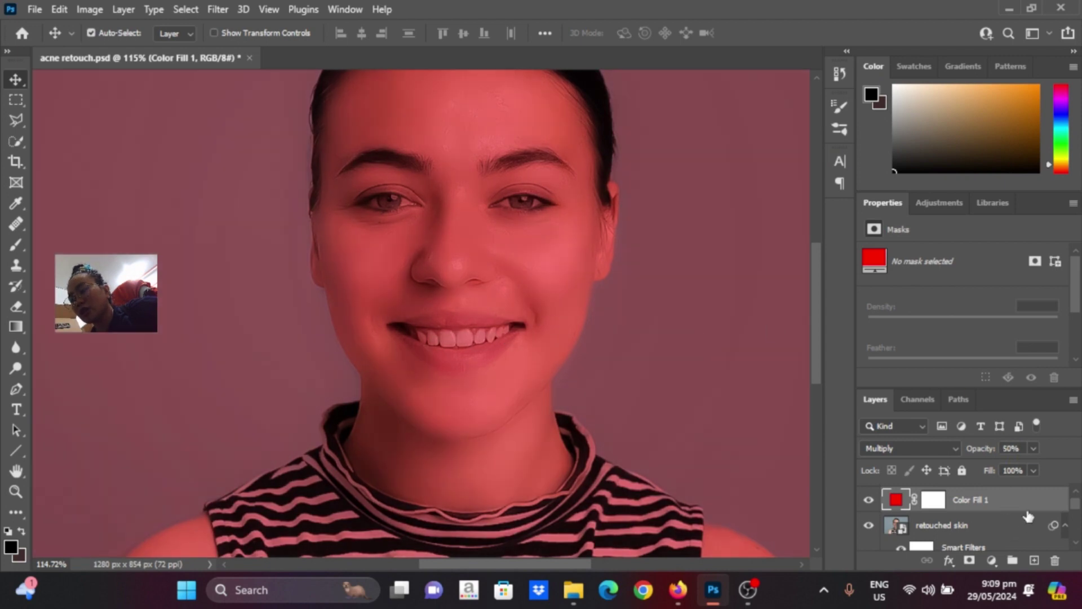
- Invert the red fill layer's mask to black and activate the Brush tool for painting on it
click(933, 500)
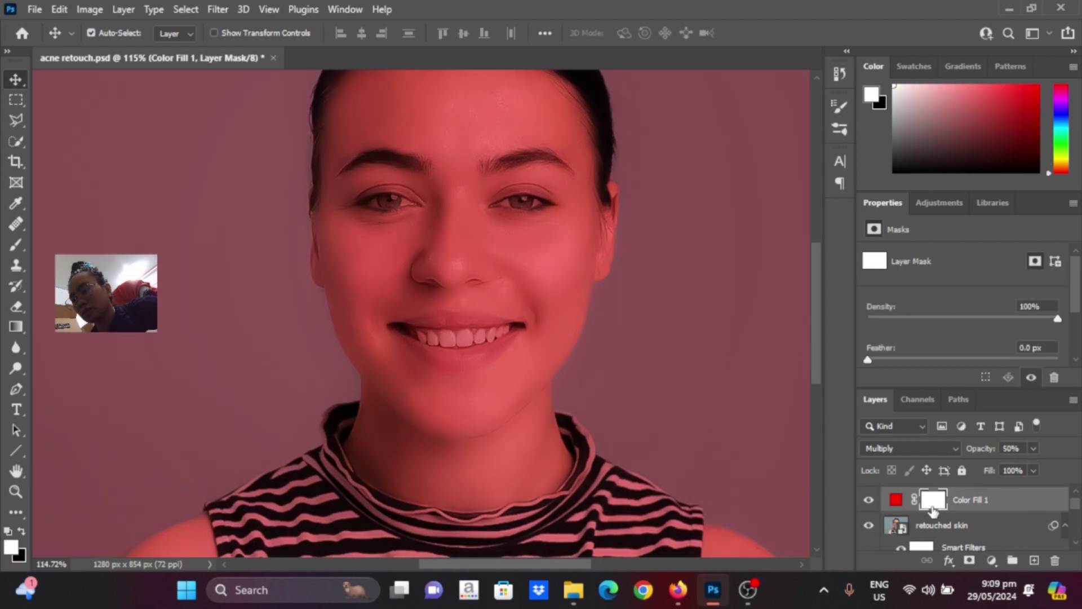
key(ctrl+i)
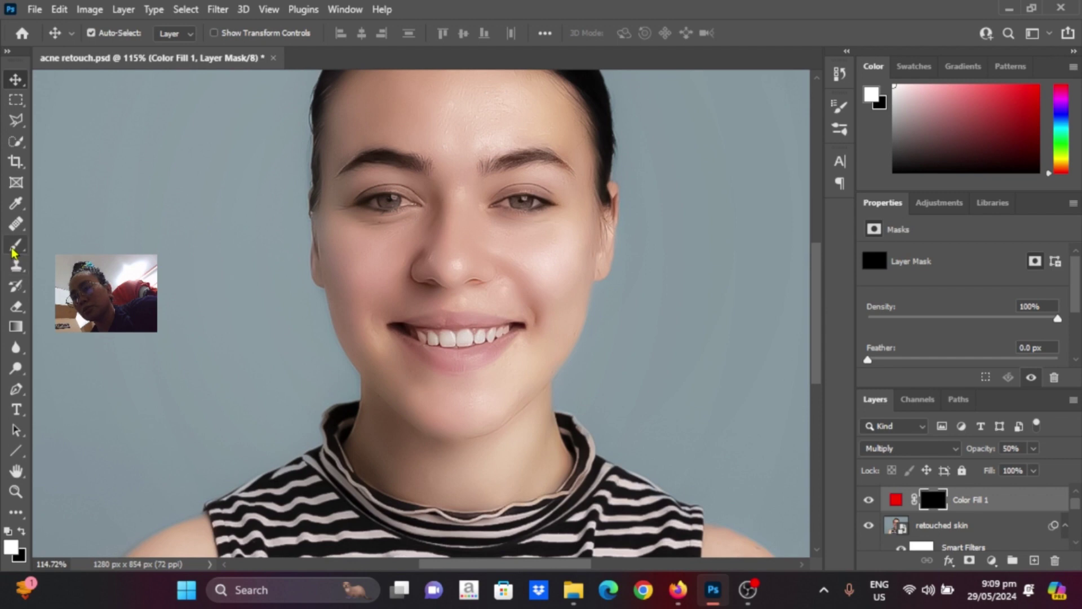
click(16, 246)
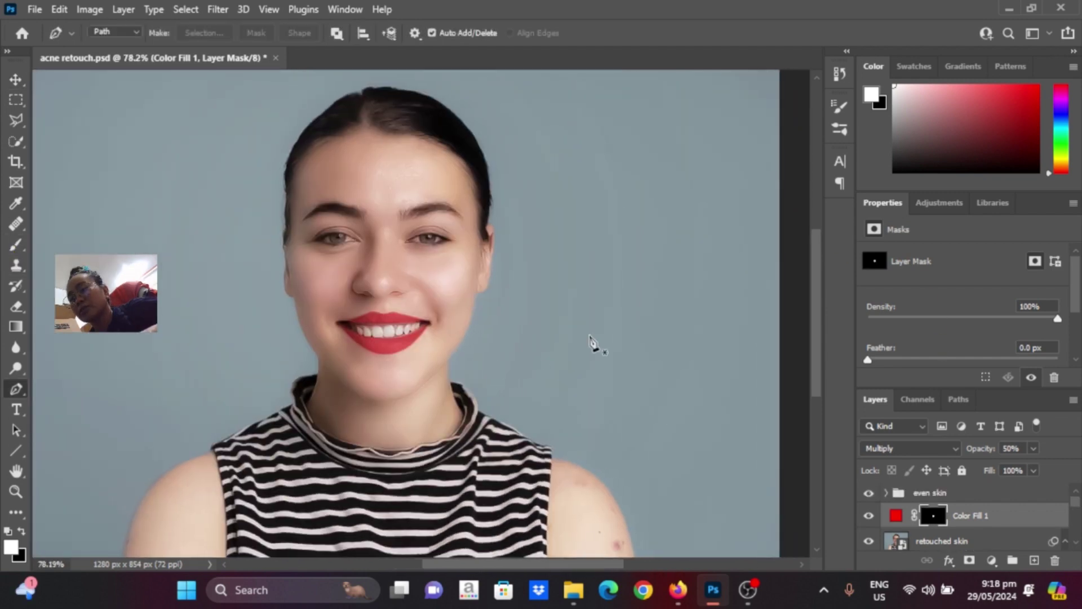
- Raise the opacity of the red fill layer covering the lips to 100%
scroll(643, 320, left, 1)
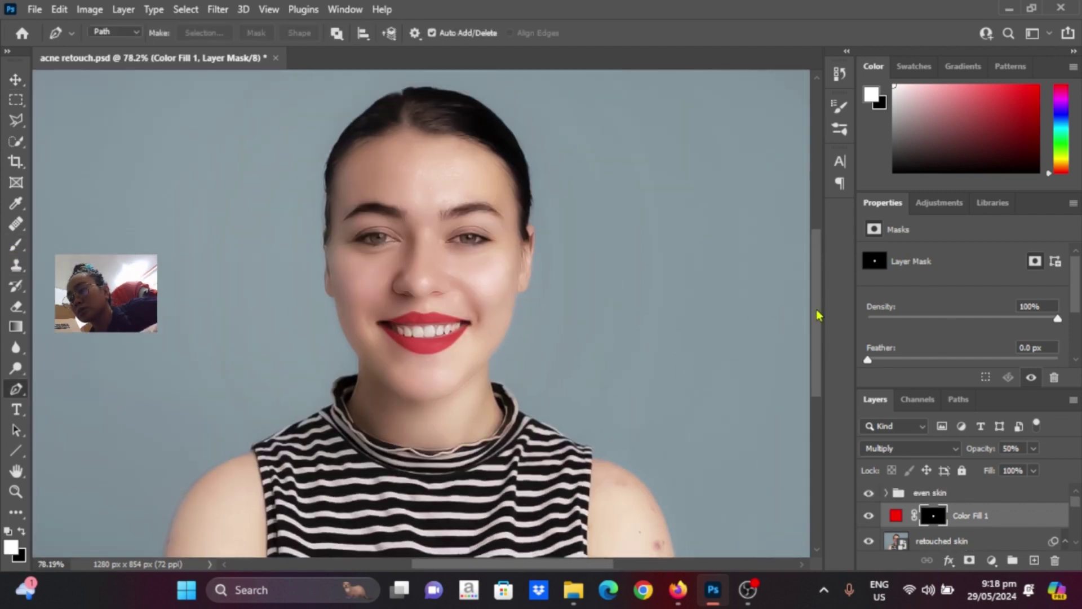
mouse_move(816, 312)
mouse_down()
mouse_move(810, 344)
mouse_move(815, 300)
mouse_up()
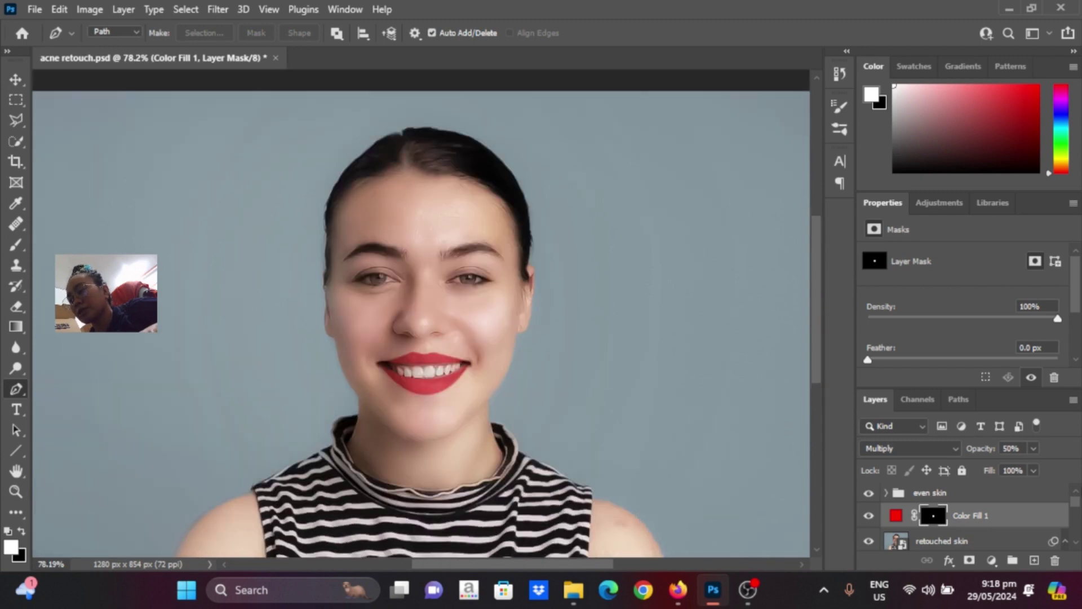
click(1032, 449)
drag(1038, 467, 1070, 467)
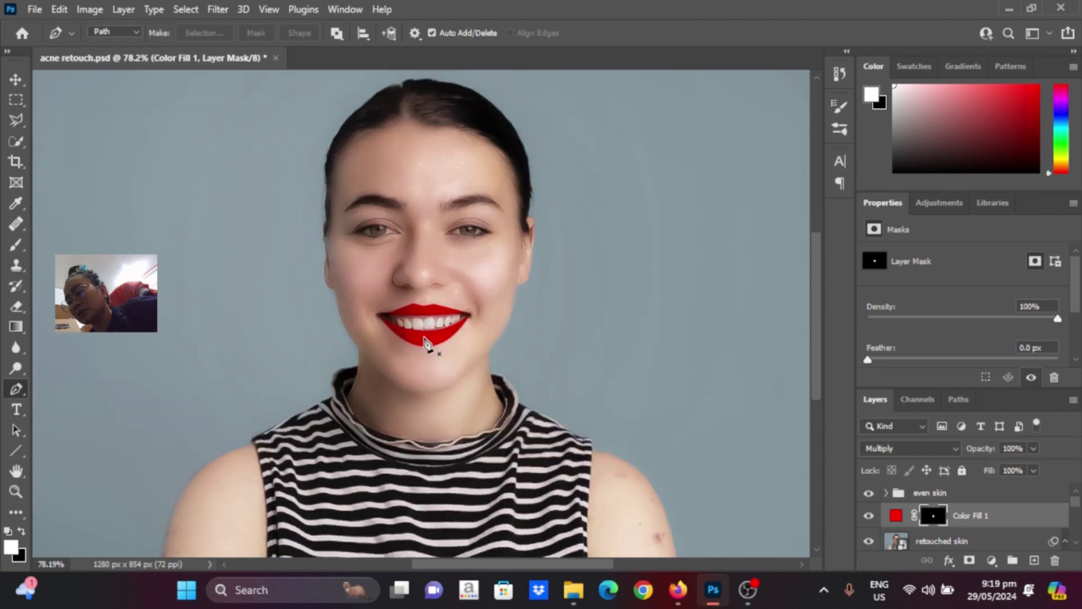
- Rename the red Color Fill 1 layer as "lipstick"
double_click(1049, 517)
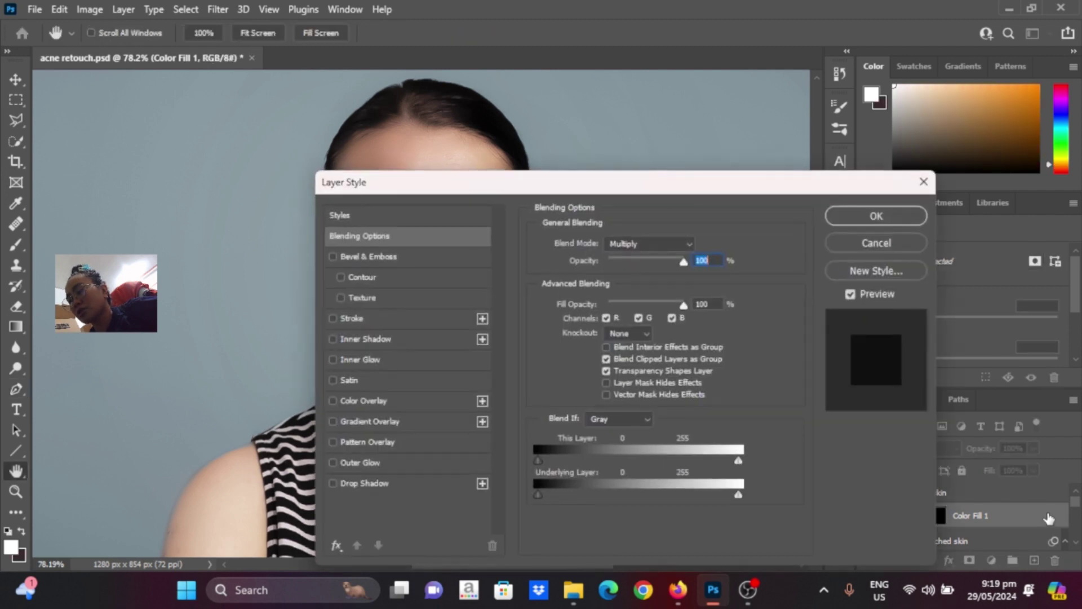
key(Escape)
double_click(978, 517)
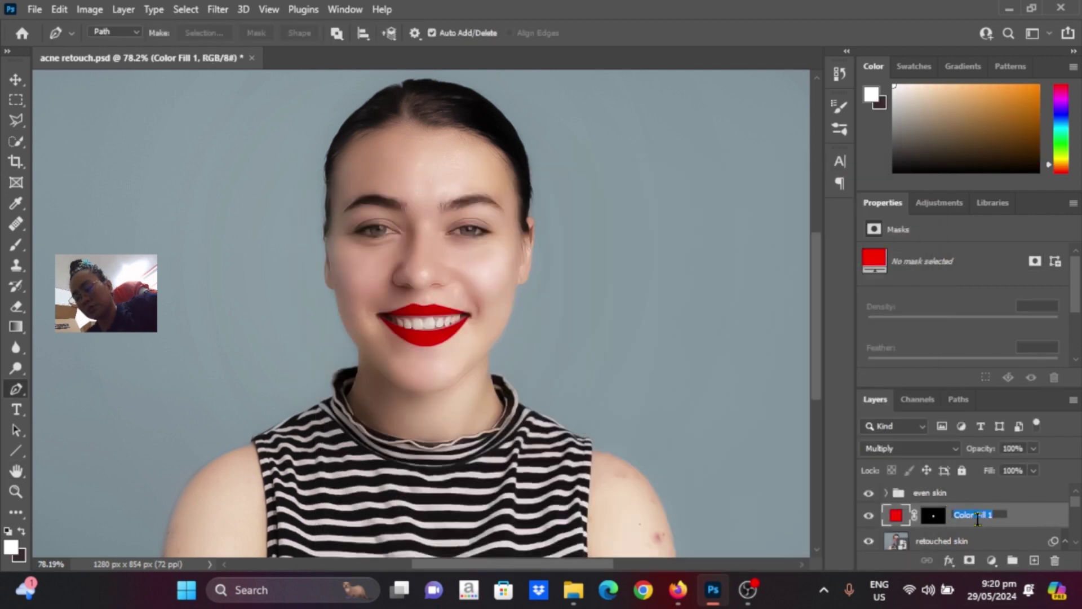
text(lipstick)
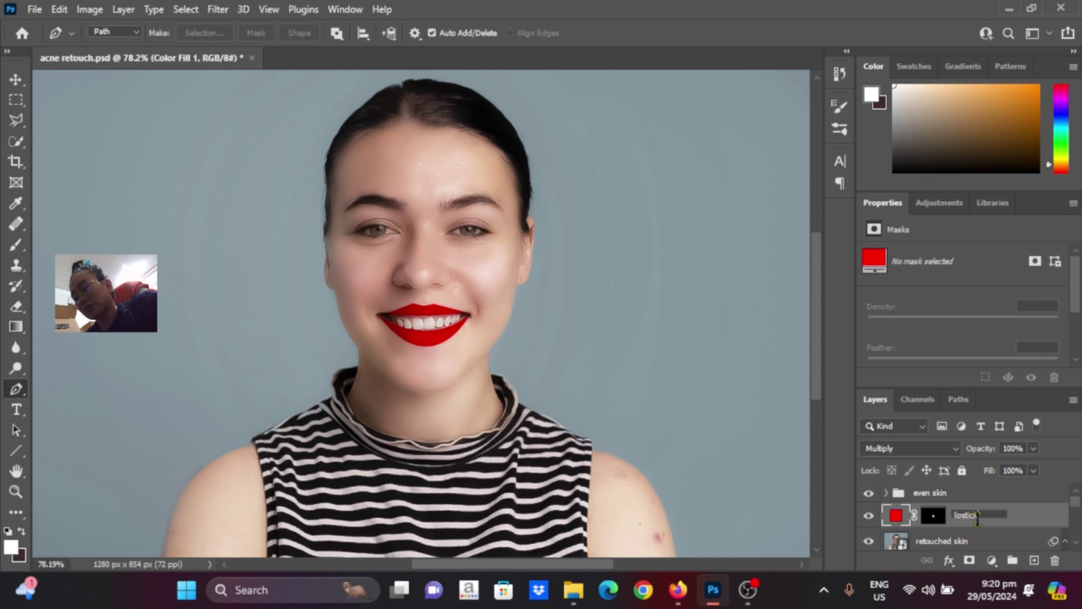
key(Return)
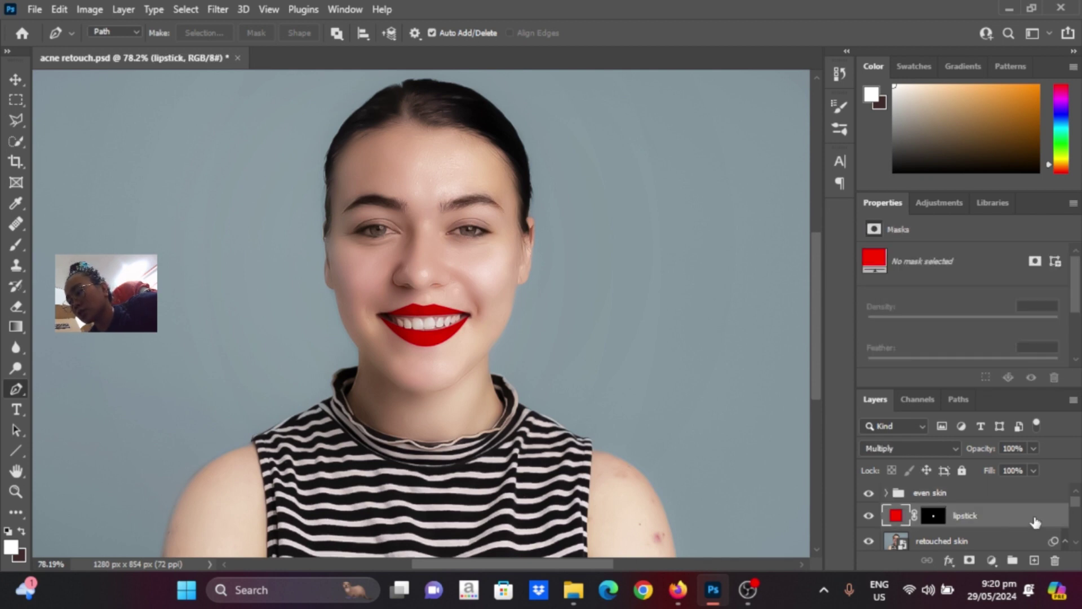
- In the lipstick layer's Blending Options, split the Underlying Layer highlight slider of Blend If to 139 / 203
double_click(1035, 522)
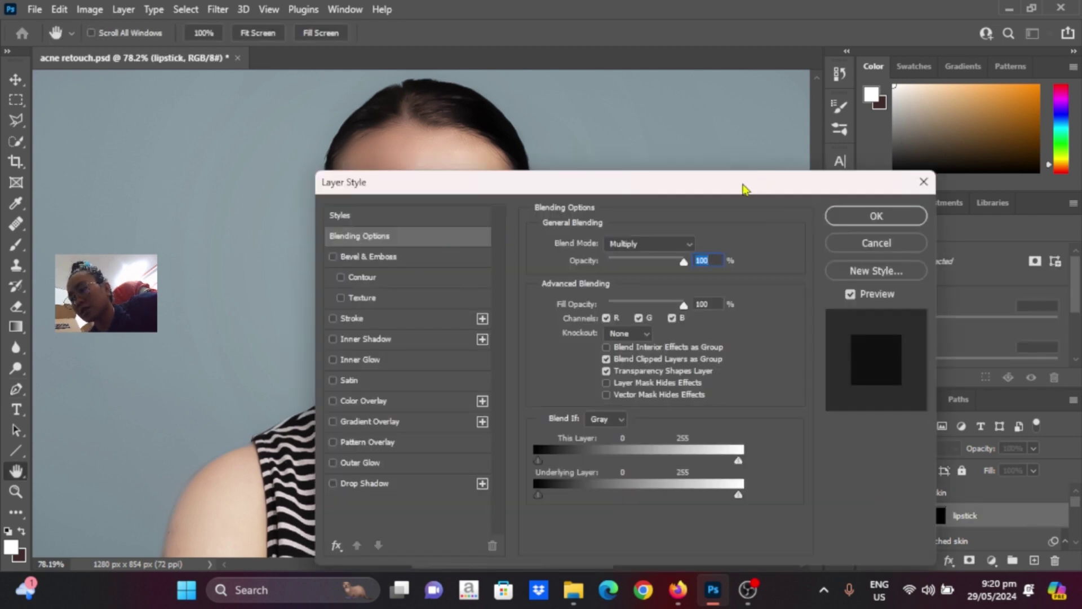
drag(744, 189, 959, 100)
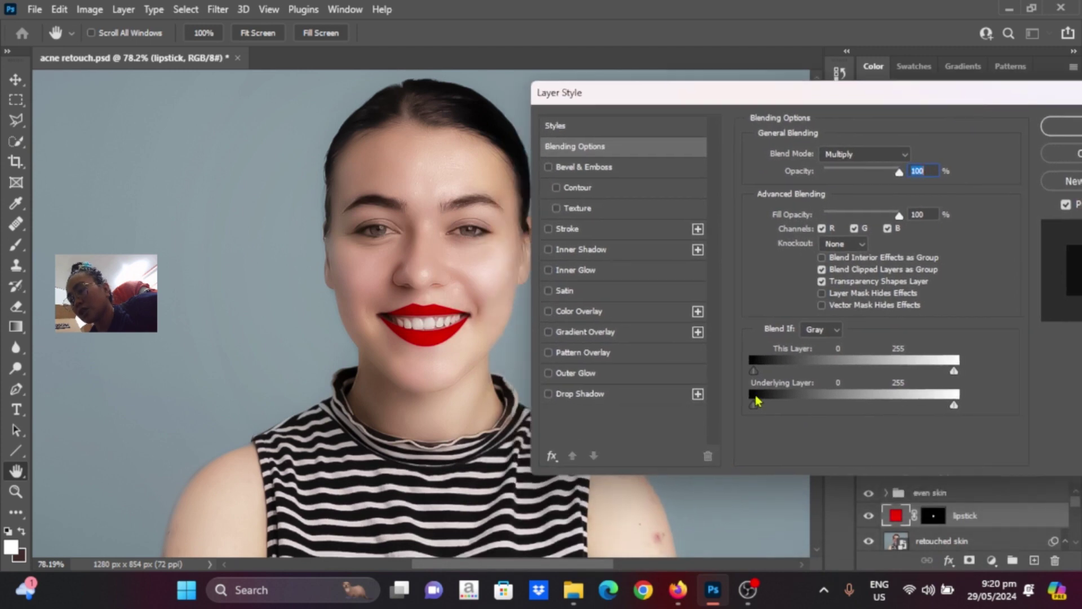
drag(957, 414, 936, 410)
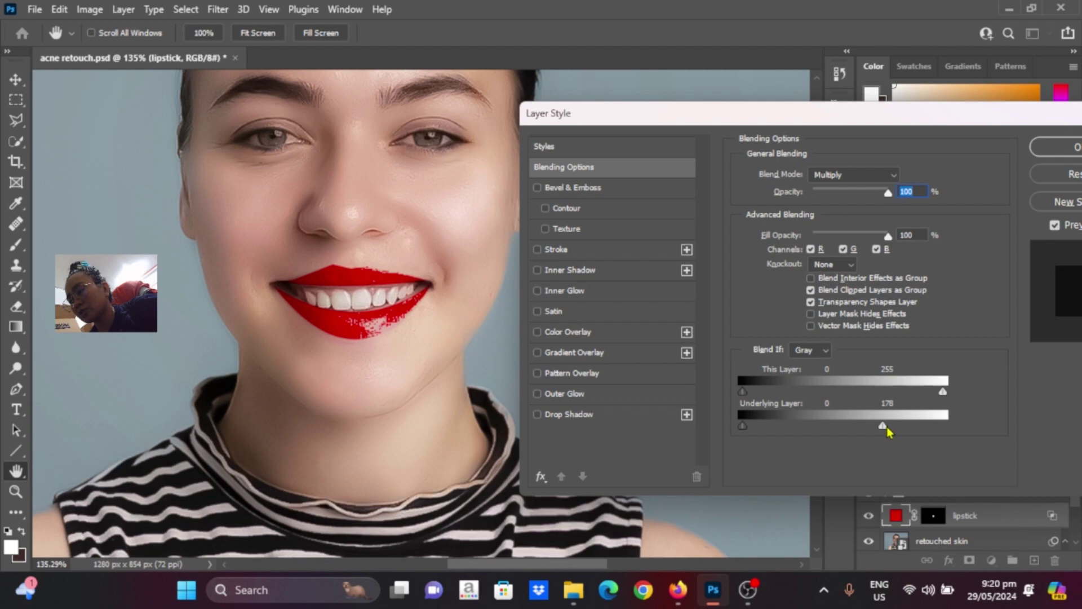
mouse_move(884, 427)
mouse_down()
mouse_move(914, 429)
mouse_move(858, 427)
mouse_move(922, 421)
mouse_move(904, 427)
mouse_up()
drag(852, 427, 854, 433)
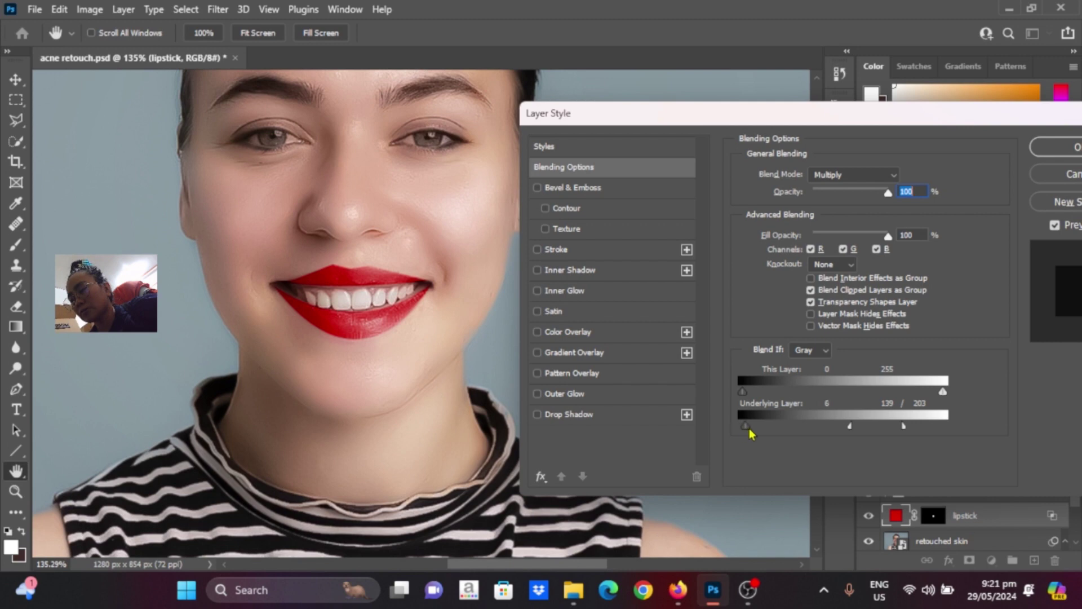
- Split the Underlying Layer shadow slider of Blend If to 10 / 68 and apply the lipstick layer's blending options
drag(747, 426, 798, 434)
drag(1012, 119, 947, 195)
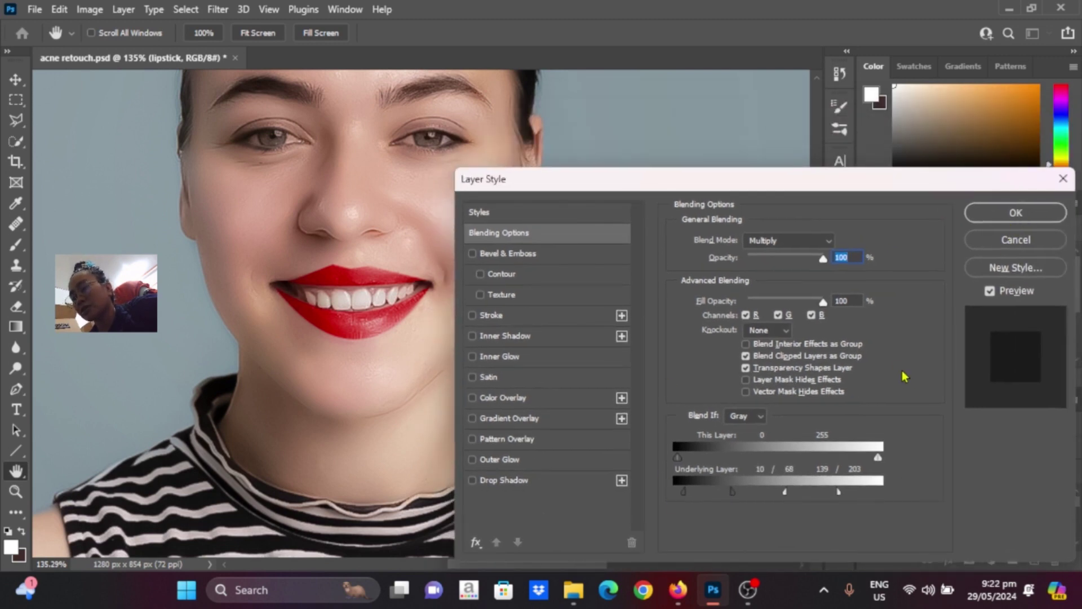
click(1016, 213)
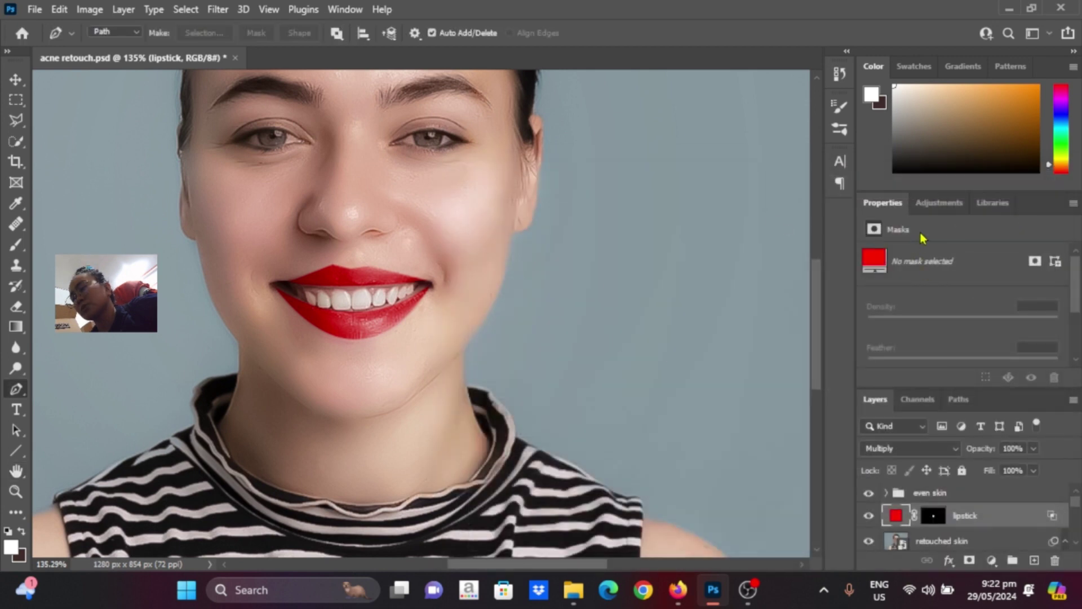
- Feather the lipstick layer's mask by 6.3 px to soften the lip edges
click(934, 521)
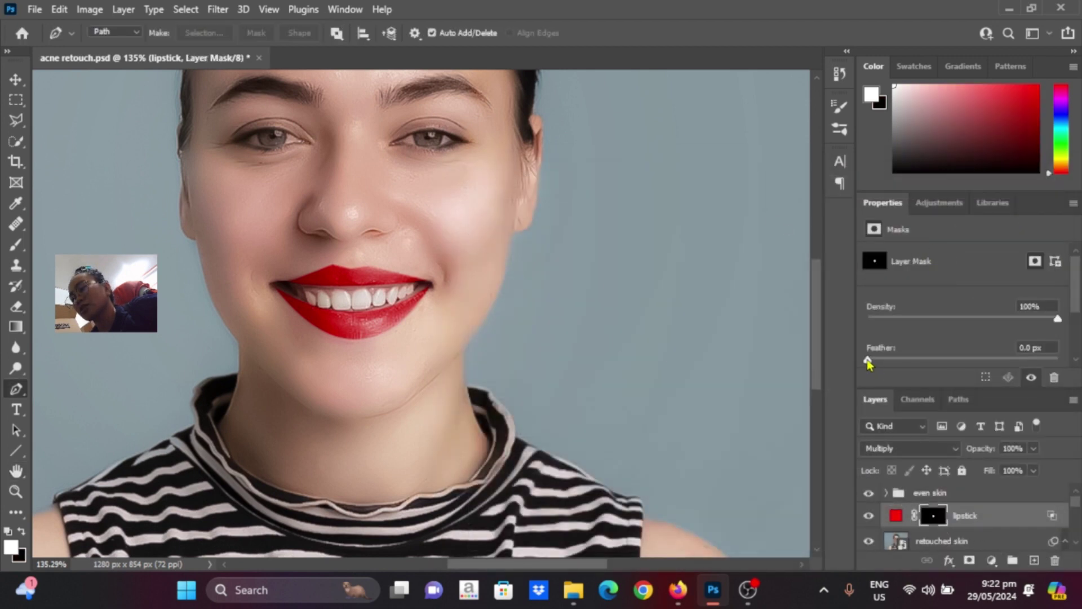
drag(868, 361, 900, 361)
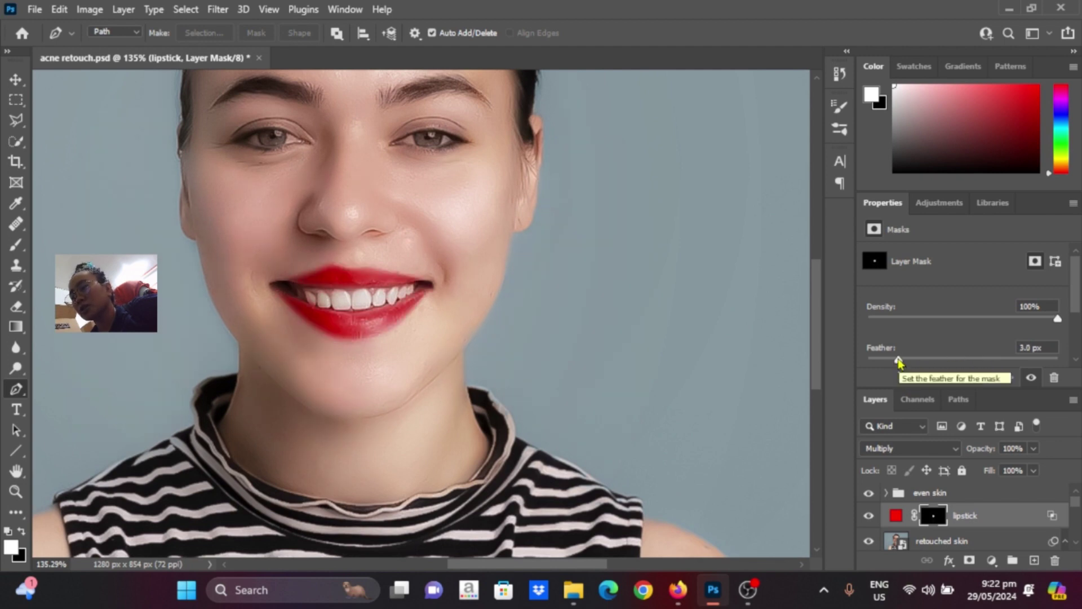
drag(899, 363, 921, 366)
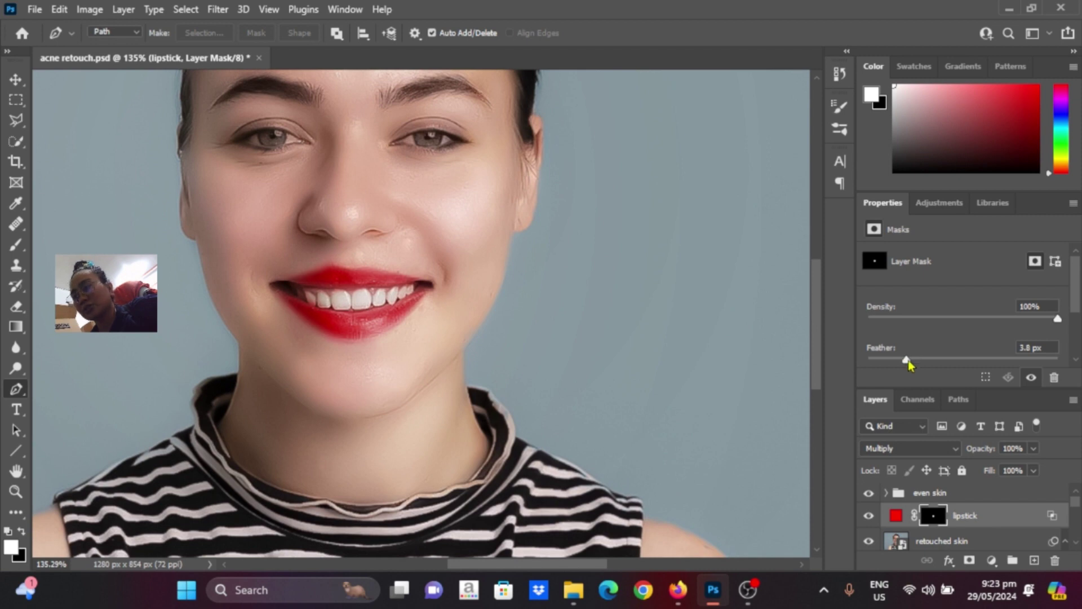
drag(907, 365, 926, 361)
scroll(248, 420, down, 6)
scroll(636, 305, down, 3)
scroll(636, 304, up, 1)
scroll(637, 309, up, 3)
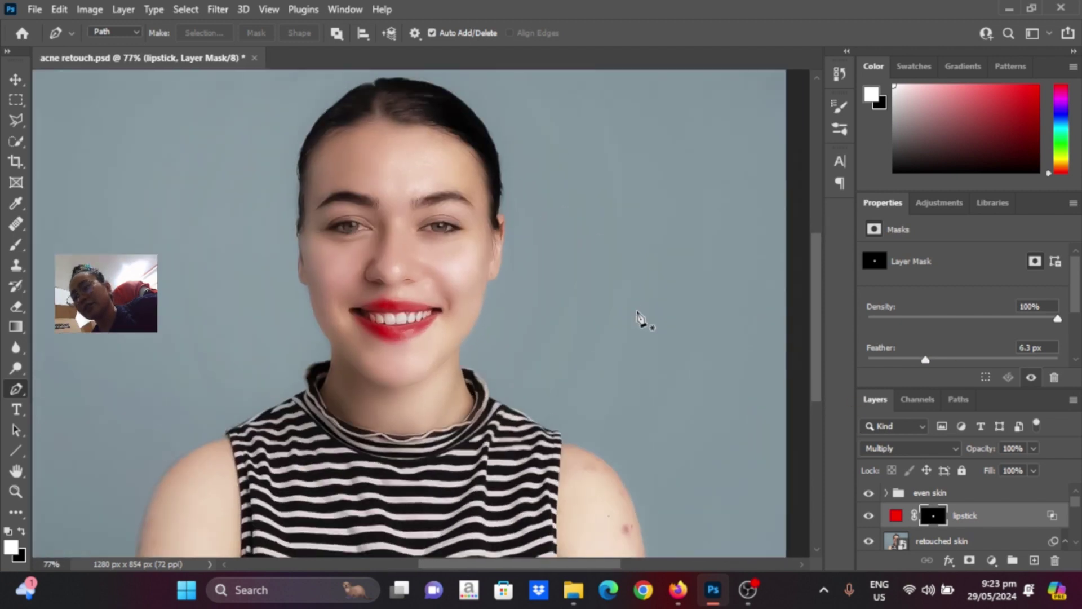
scroll(643, 311, down, 2)
- Open the lipstick layer's fill colour for editing and try green and magenta shades on the lips
click(897, 515)
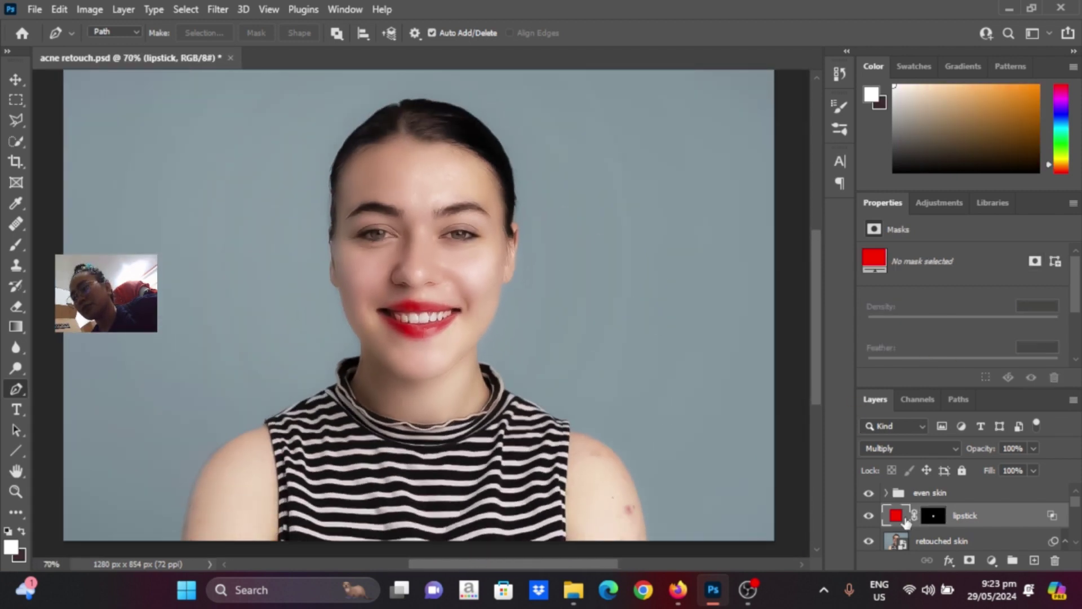
double_click(896, 520)
click(832, 417)
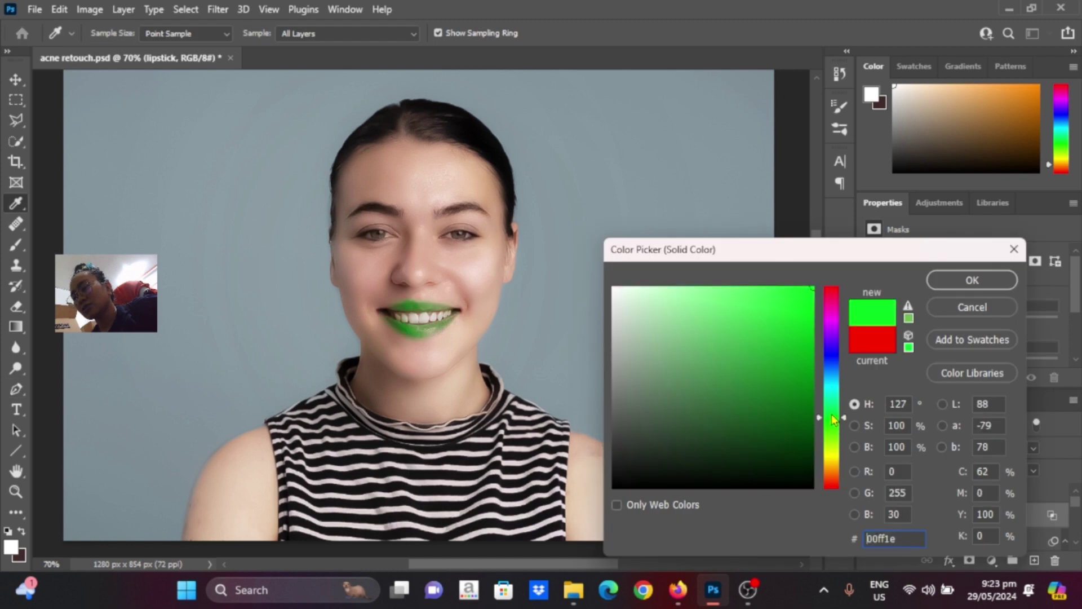
drag(770, 309, 782, 302)
click(788, 318)
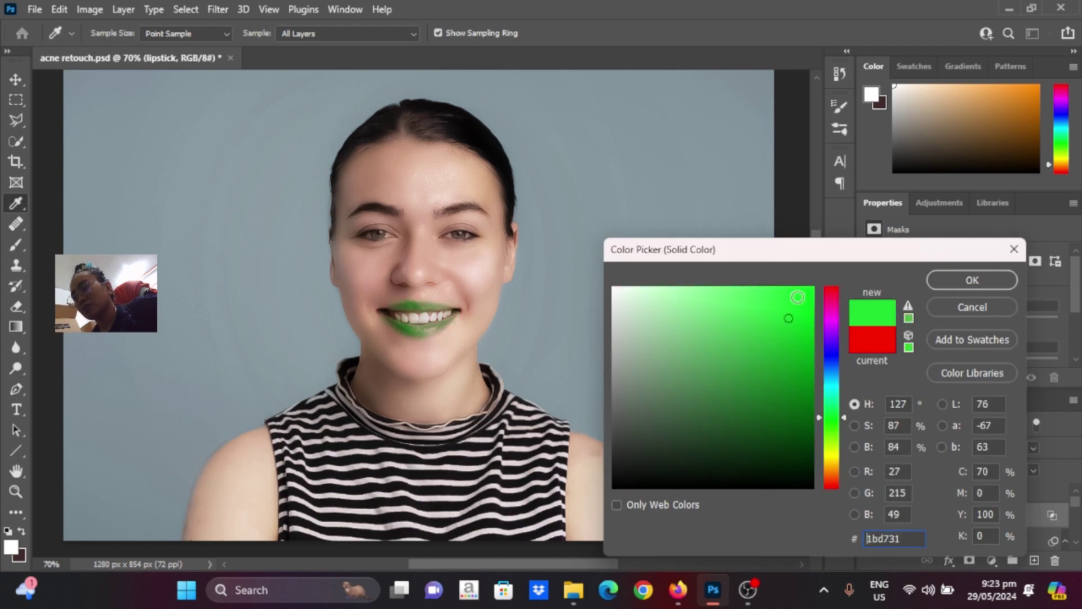
click(828, 314)
click(828, 305)
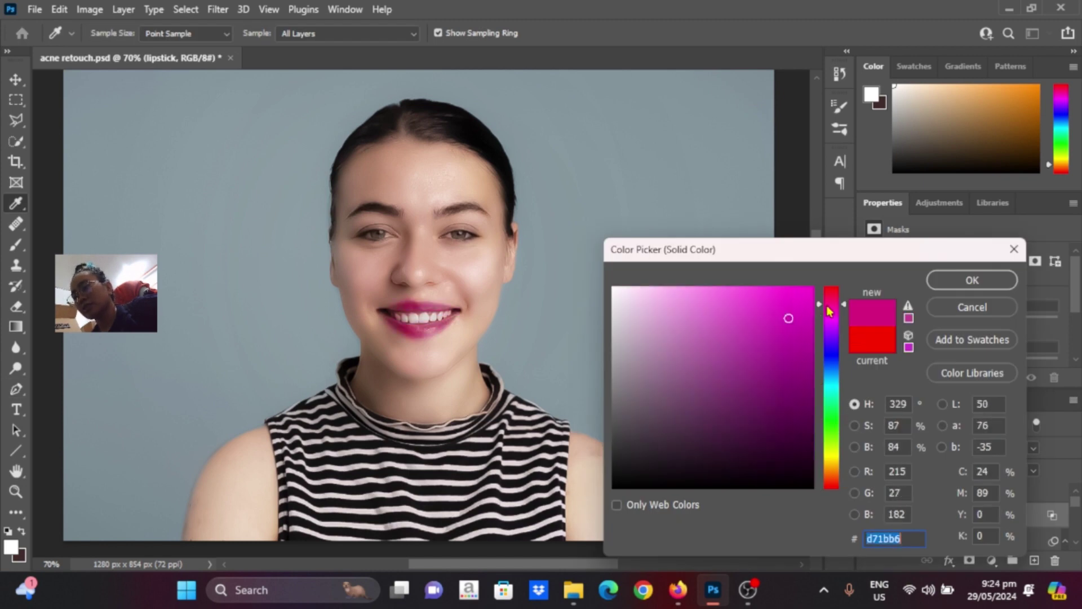
- Set the lipstick fill colour to the pinkish red fd2b4d and apply it
mouse_move(804, 301)
mouse_down()
mouse_move(818, 285)
mouse_move(757, 293)
mouse_move(831, 297)
mouse_up()
drag(753, 294, 793, 288)
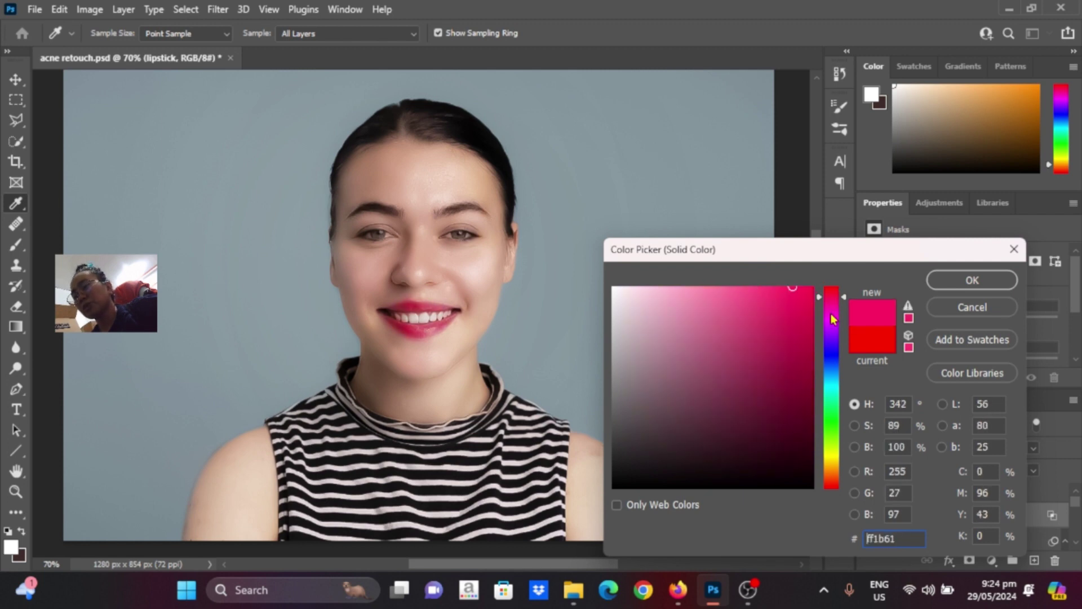
click(832, 292)
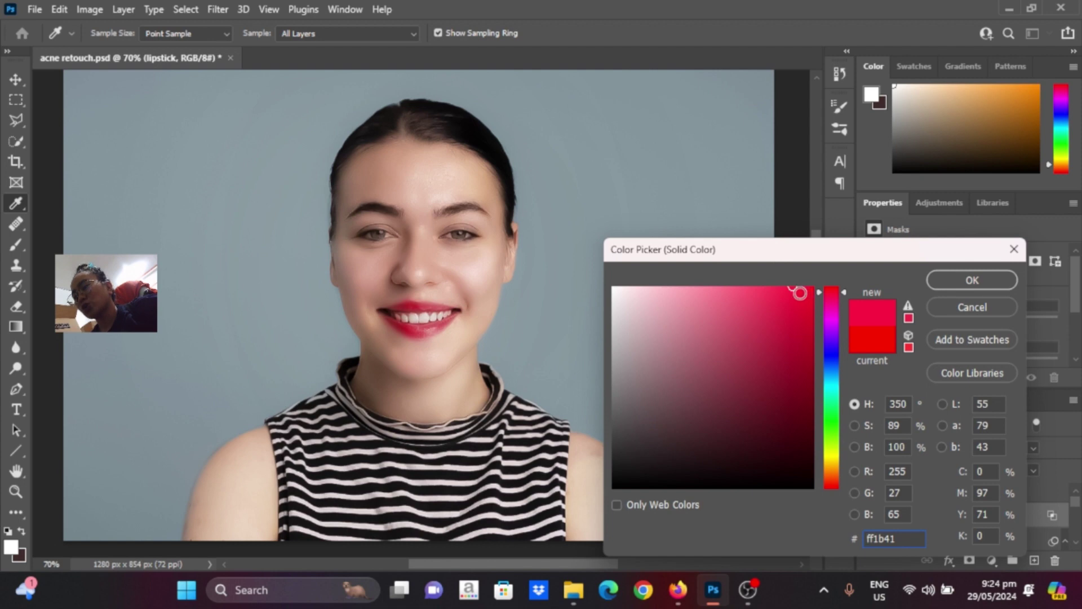
drag(793, 290, 775, 287)
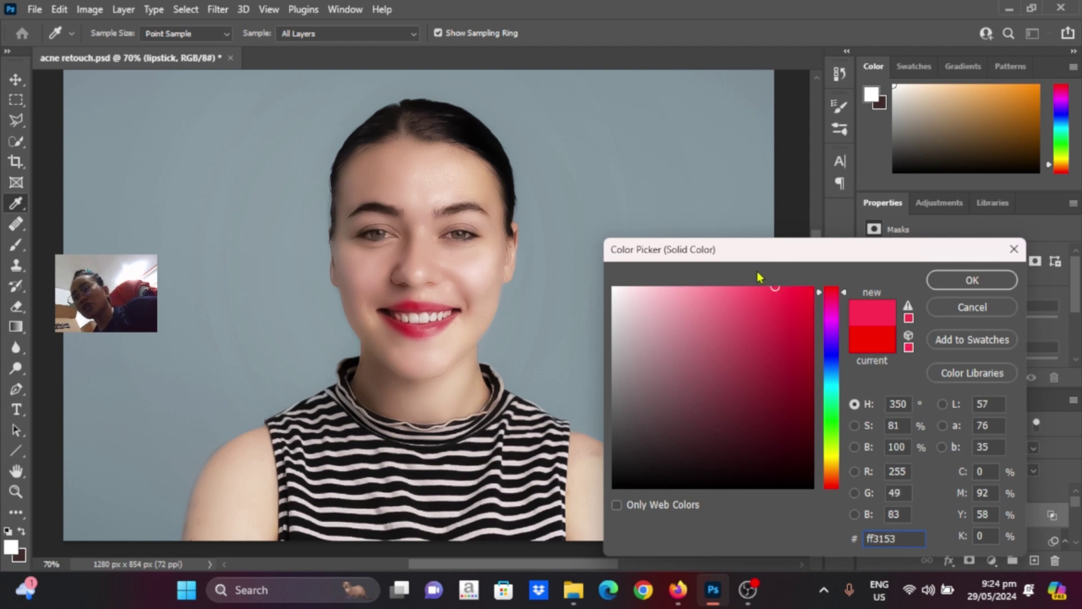
mouse_move(774, 289)
mouse_down()
mouse_move(699, 290)
mouse_move(780, 287)
mouse_up()
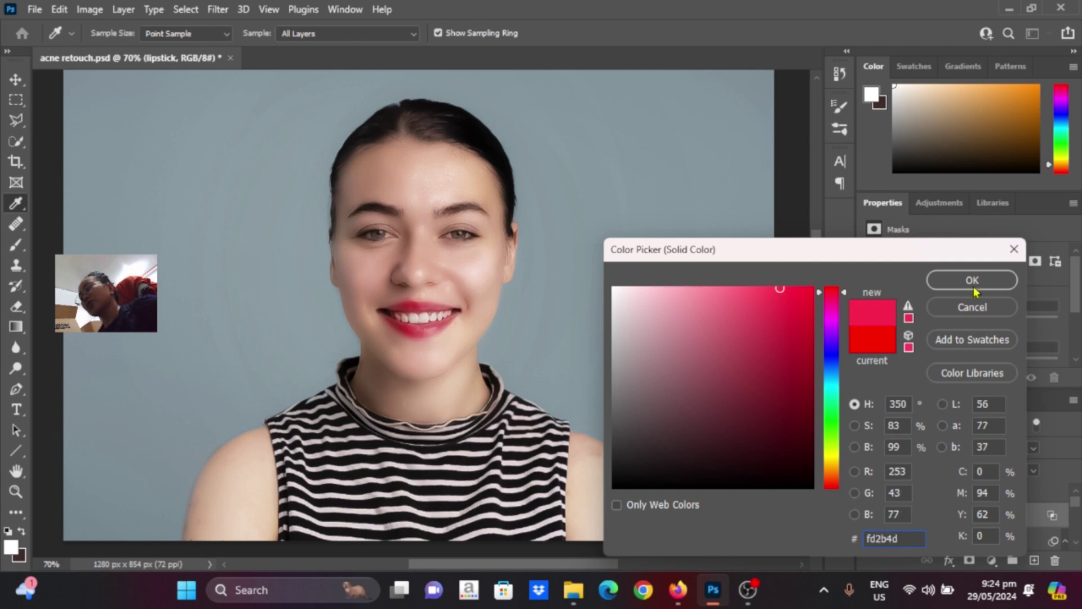
click(972, 280)
key(p)
- Compare the lips with and without the lipstick layer by toggling its visibility, leaving it shown
scroll(727, 361, down, 3)
drag(575, 564, 618, 560)
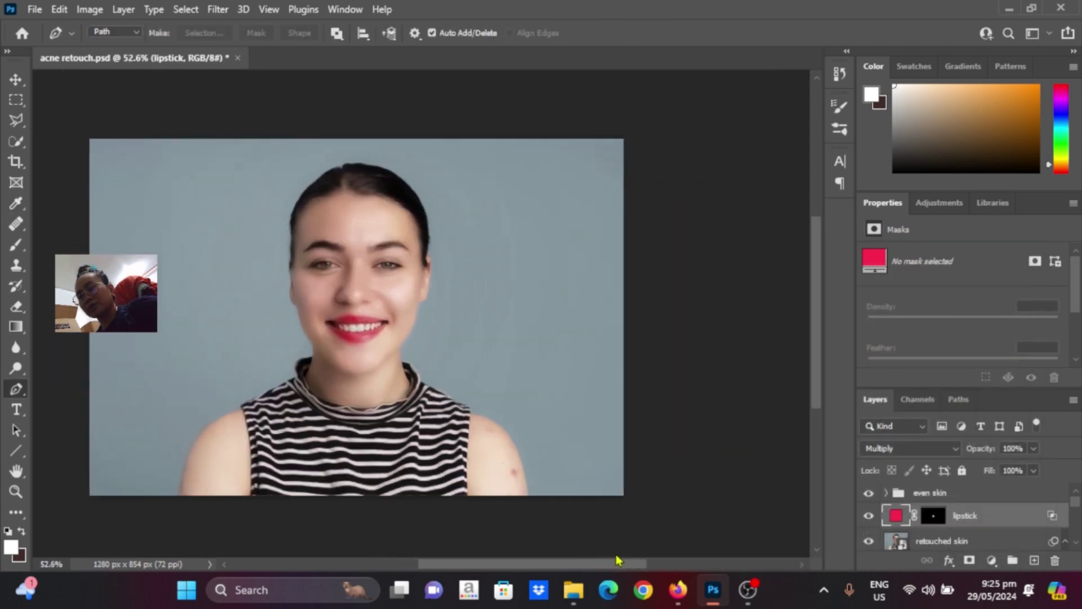
scroll(618, 559, up, 3)
click(869, 516)
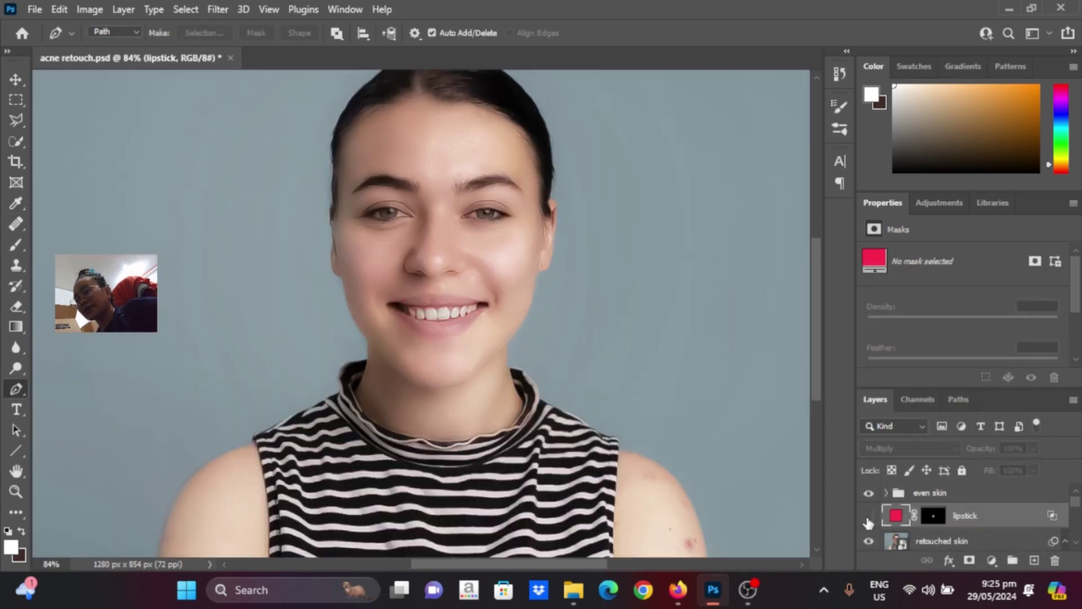
click(869, 517)
click(869, 517)
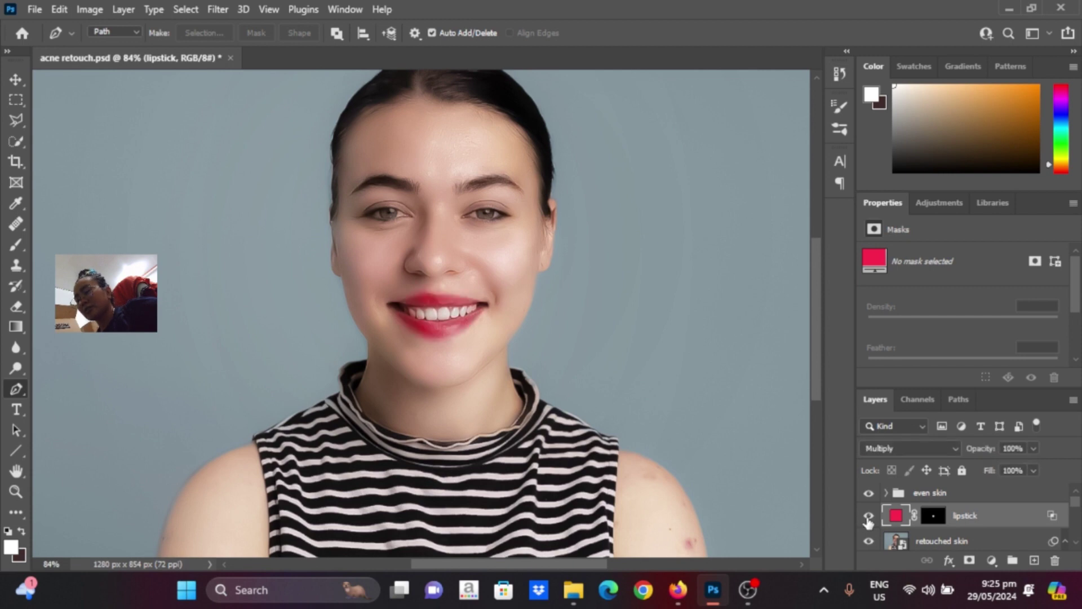
click(869, 517)
click(869, 516)
click(869, 517)
click(869, 517)
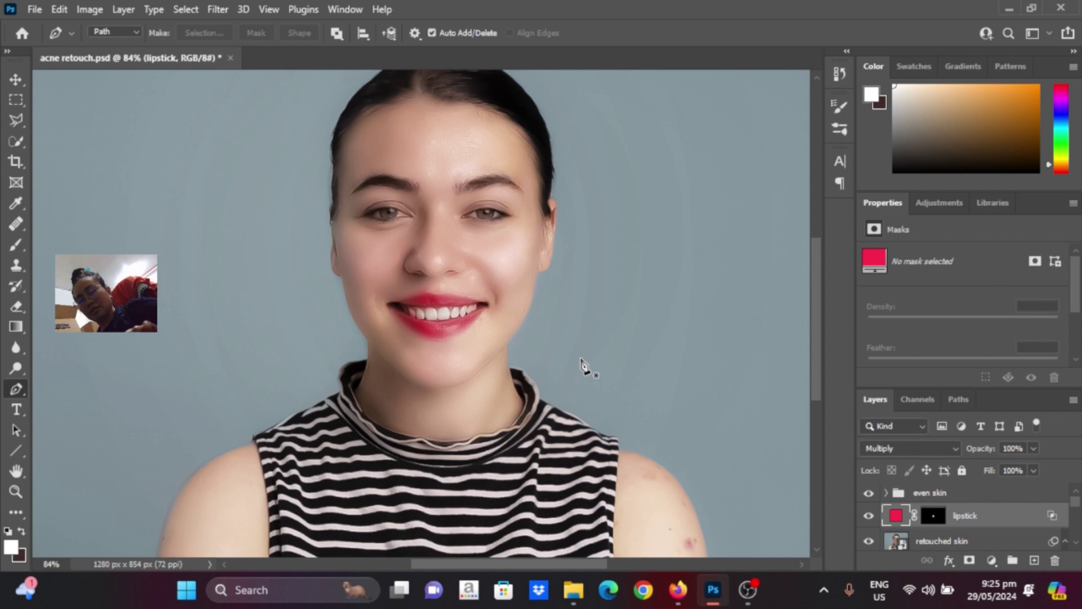
- Compare the portrait before and after the skin retouch by toggling the retouched skin layer's visibility, leaving it shown
scroll(584, 369, down, 2)
mouse_move(818, 299)
mouse_down()
mouse_move(818, 316)
mouse_move(810, 292)
mouse_up()
mouse_move(584, 562)
mouse_down()
mouse_move(618, 562)
mouse_move(583, 560)
mouse_up()
scroll(582, 560, down, 1)
scroll(902, 524, down, 1)
click(869, 534)
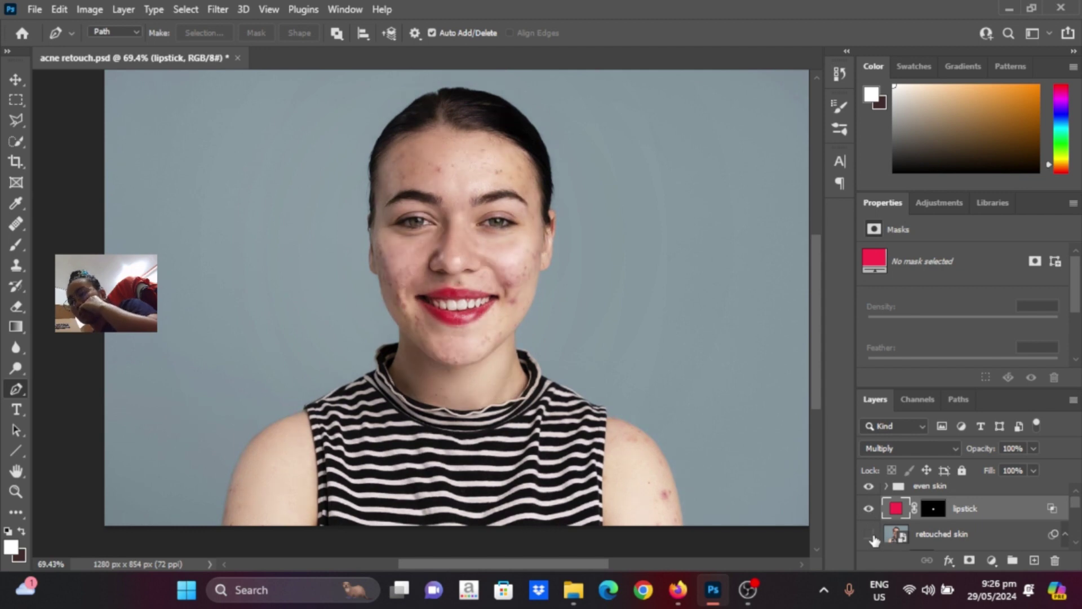
click(872, 537)
click(872, 537)
click(872, 537)
click(872, 537)
click(872, 537)
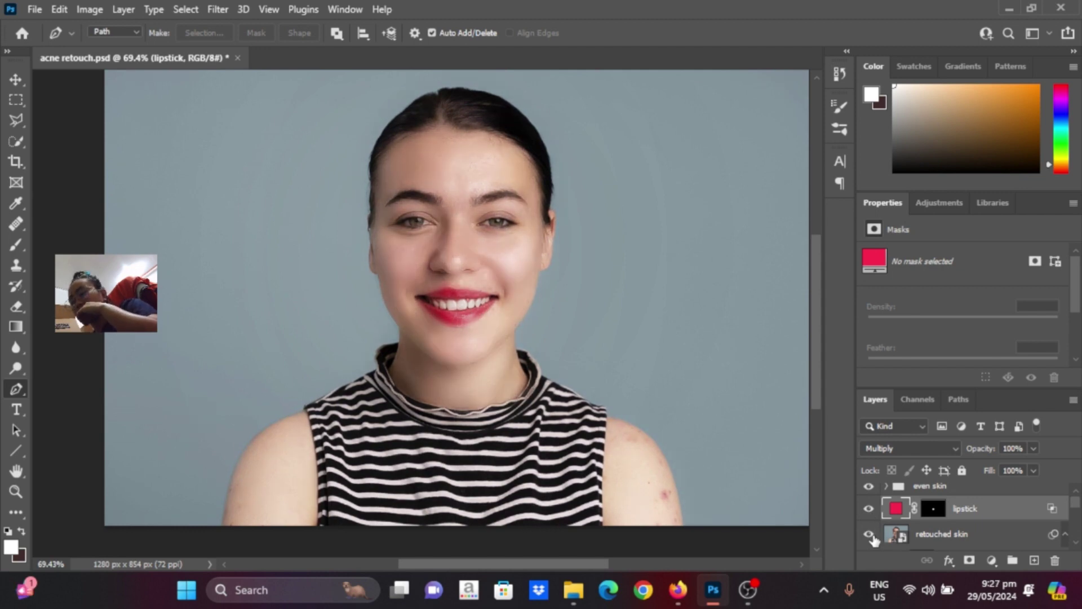
- Examine the face closer up with the retouched skin layer repeatedly hidden and shown, leave it shown, and switch to the Move tool
scroll(1011, 541, down, 3)
scroll(1012, 541, up, 3)
scroll(589, 467, up, 1)
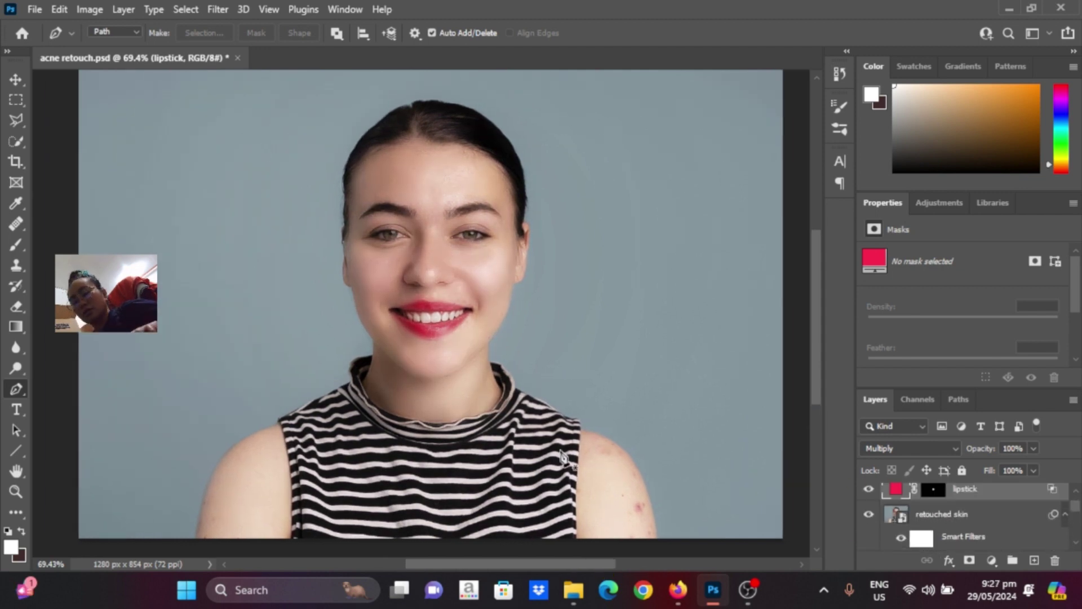
scroll(588, 469, down, 1)
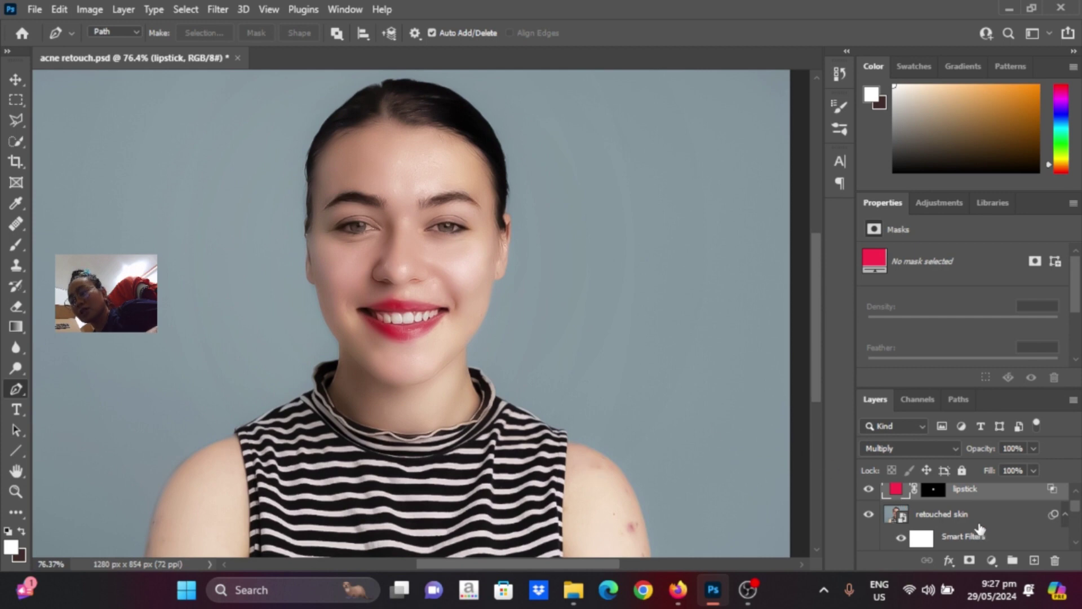
scroll(980, 529, up, 1)
scroll(987, 526, down, 1)
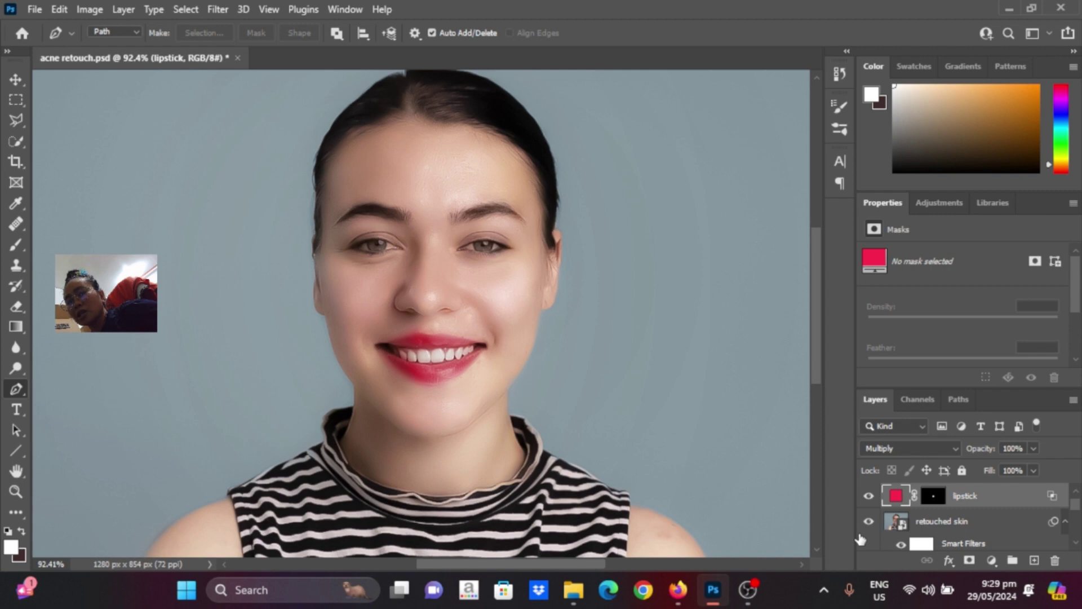
click(870, 522)
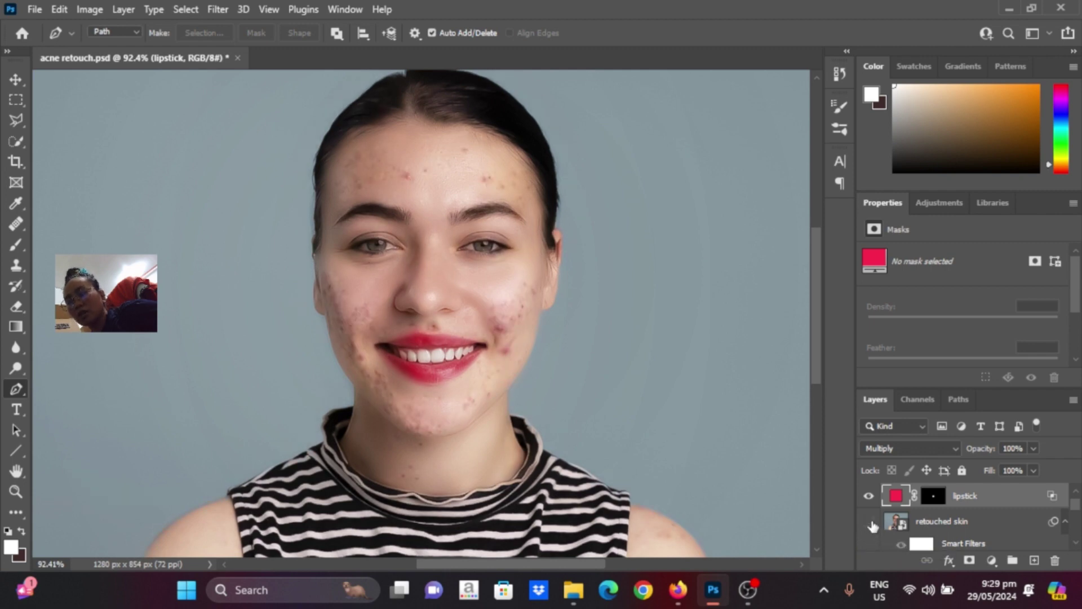
click(870, 522)
click(870, 523)
click(870, 522)
click(870, 523)
click(870, 523)
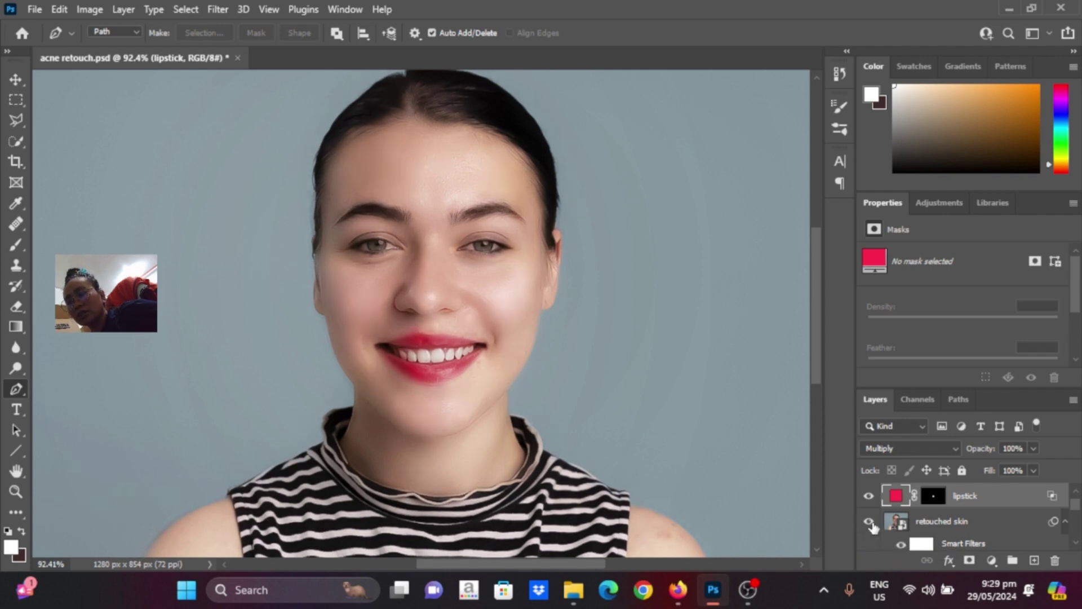
click(871, 523)
click(871, 524)
click(872, 524)
click(872, 523)
click(871, 524)
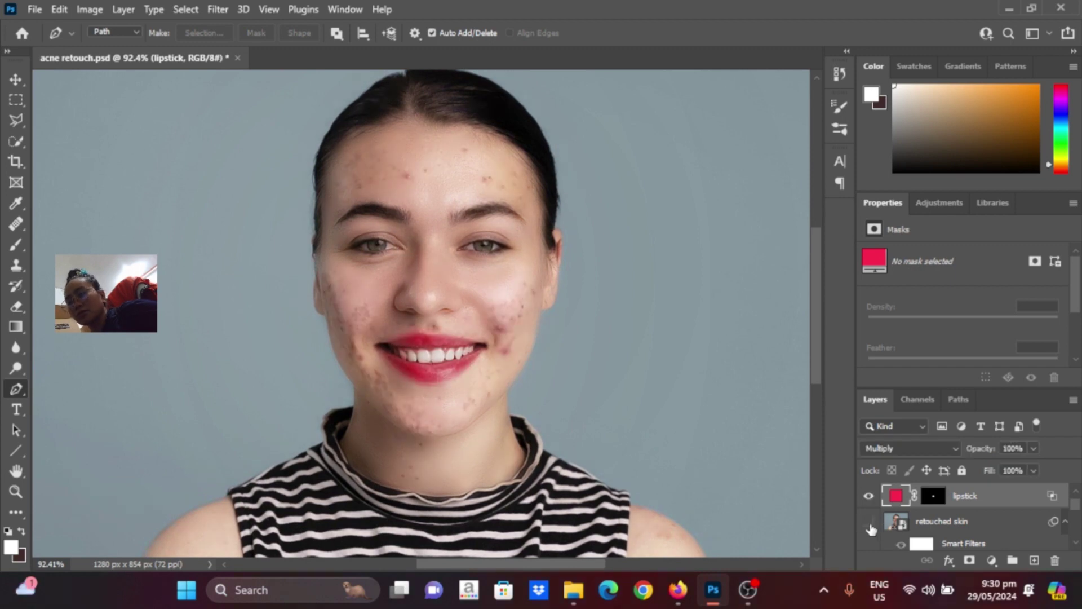
click(871, 525)
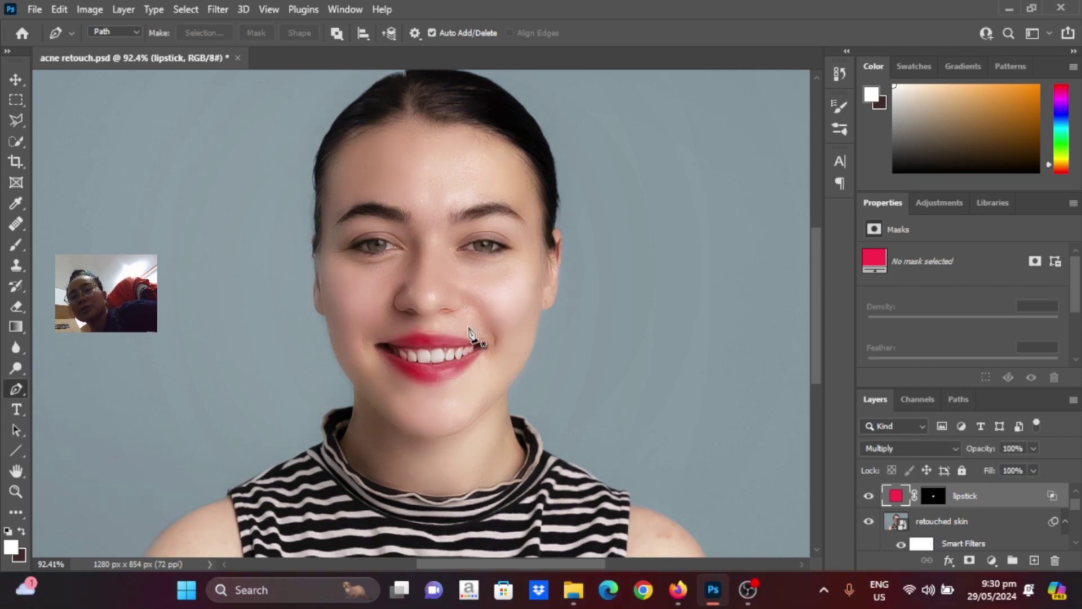
key(v)
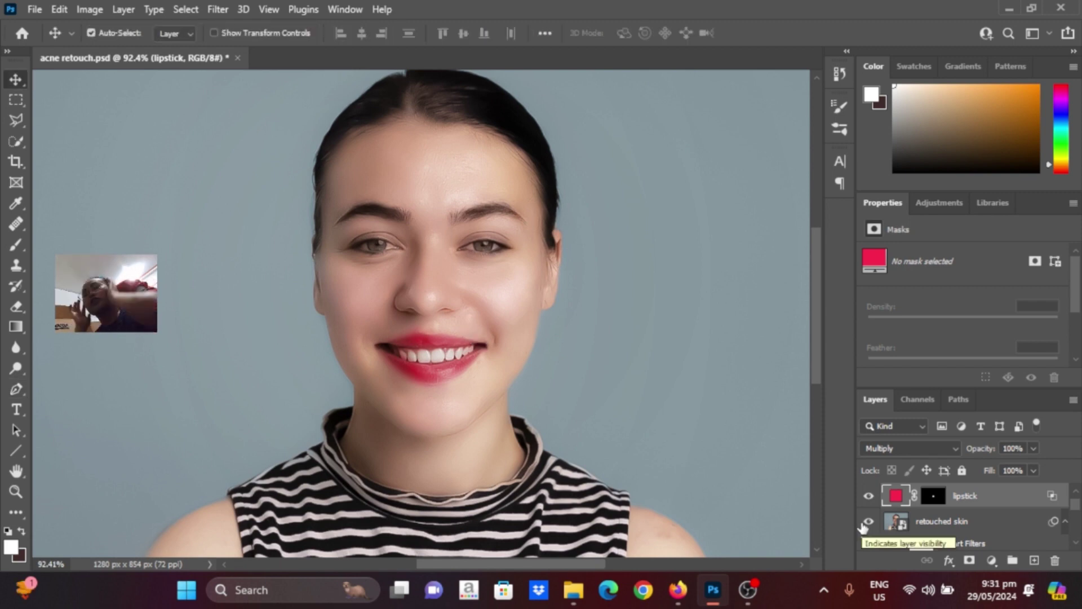